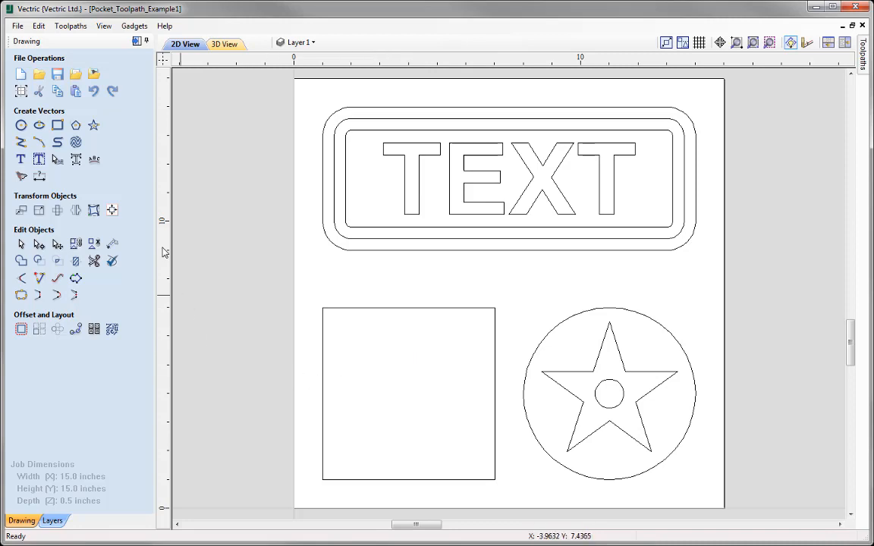
Confirm the job's material setup with the XY datum at the lower-left corner of the material
left_click(136, 42)
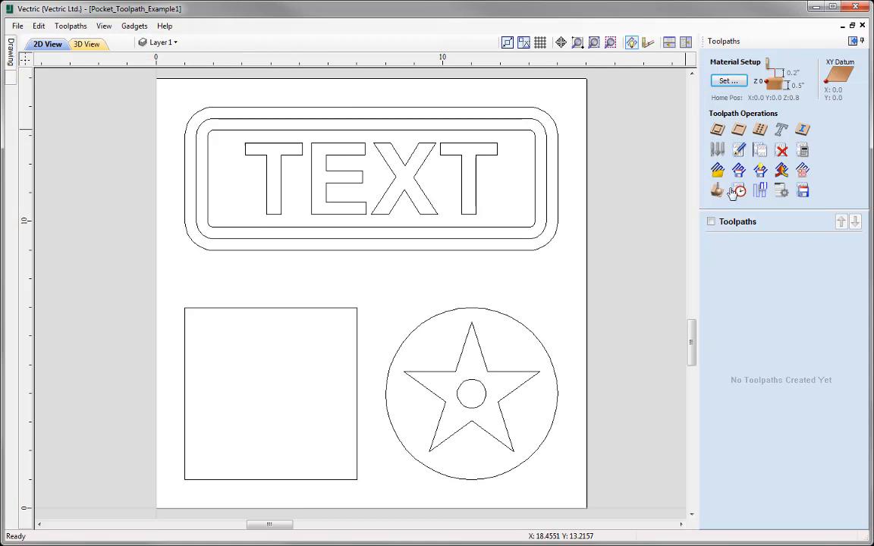
left_click(728, 80)
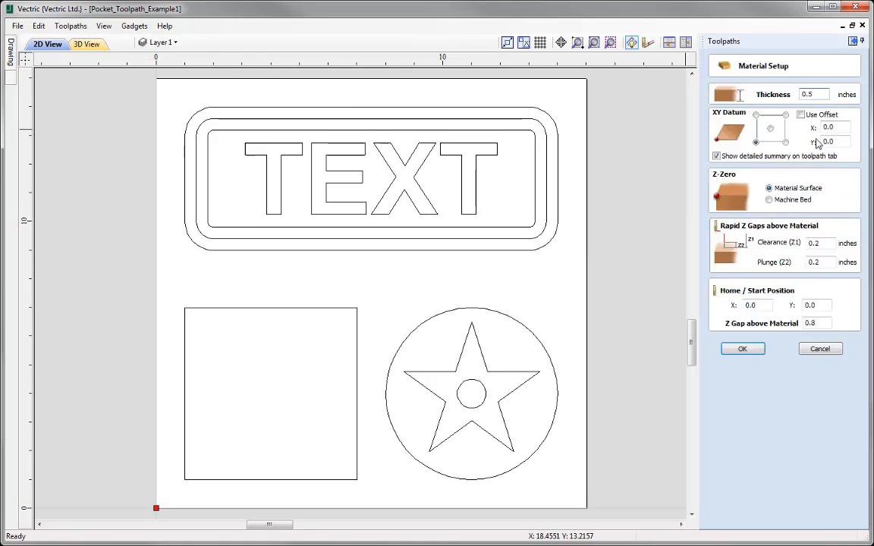
left_click(755, 142)
left_click(743, 350)
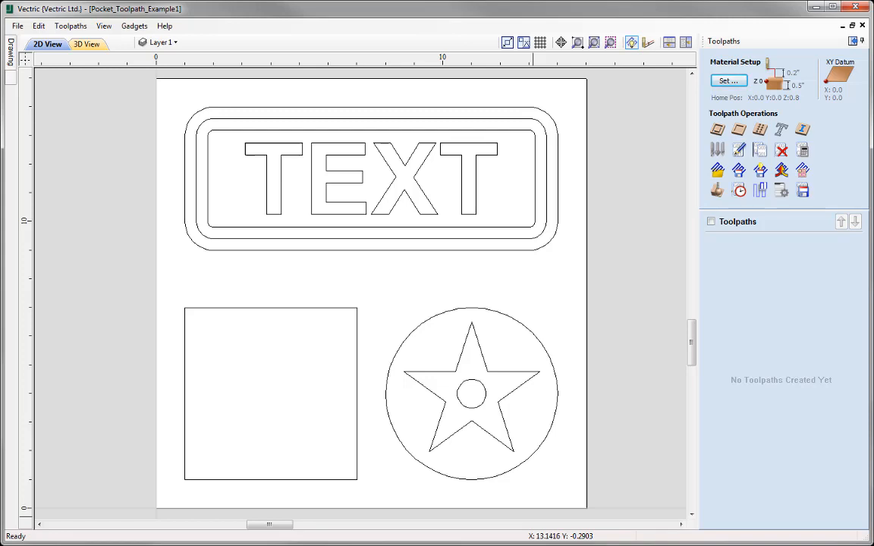
Start a pocket toolpath for the square and assign the End Mill (0.25 inch) from the tool database
left_click(334, 311)
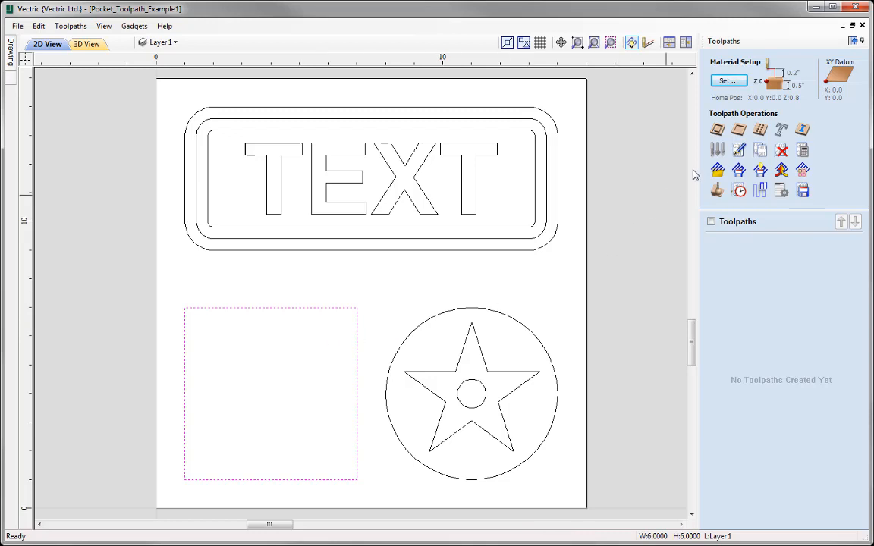
left_click(738, 132)
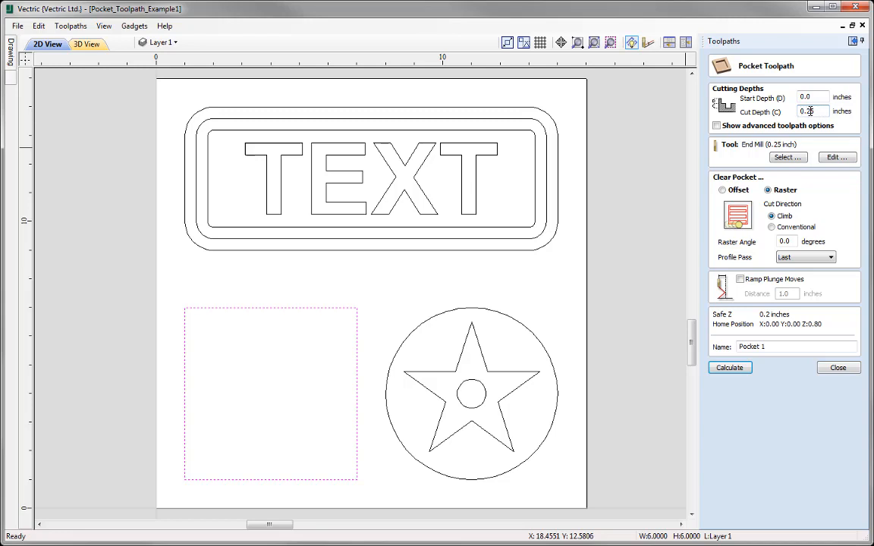
left_click(787, 157)
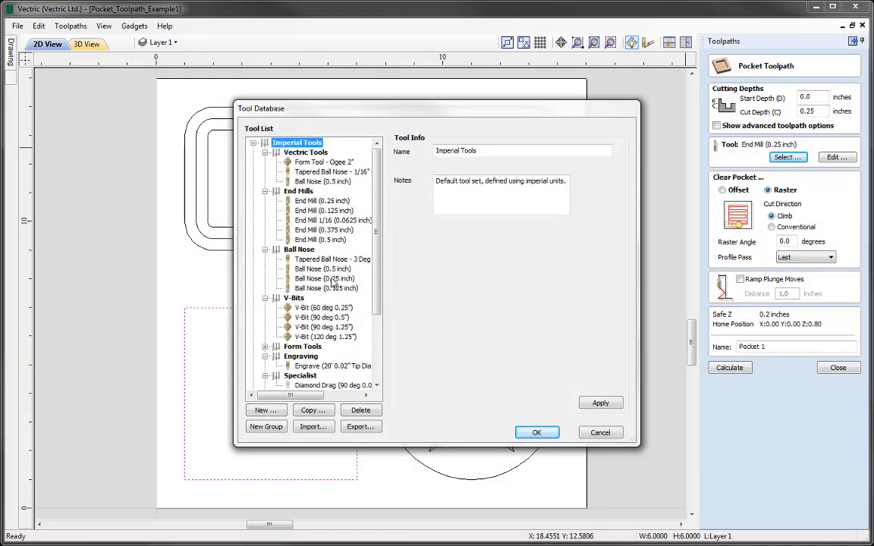
left_click(307, 201)
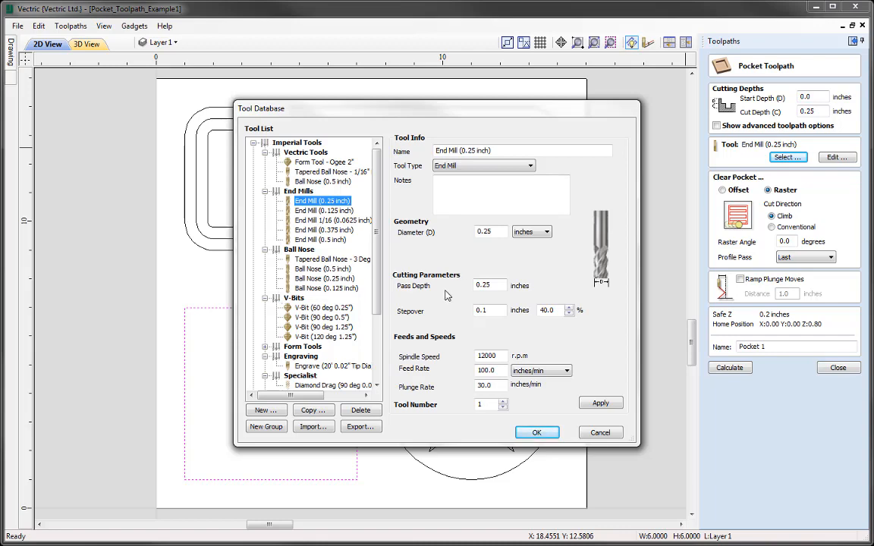
left_click(537, 433)
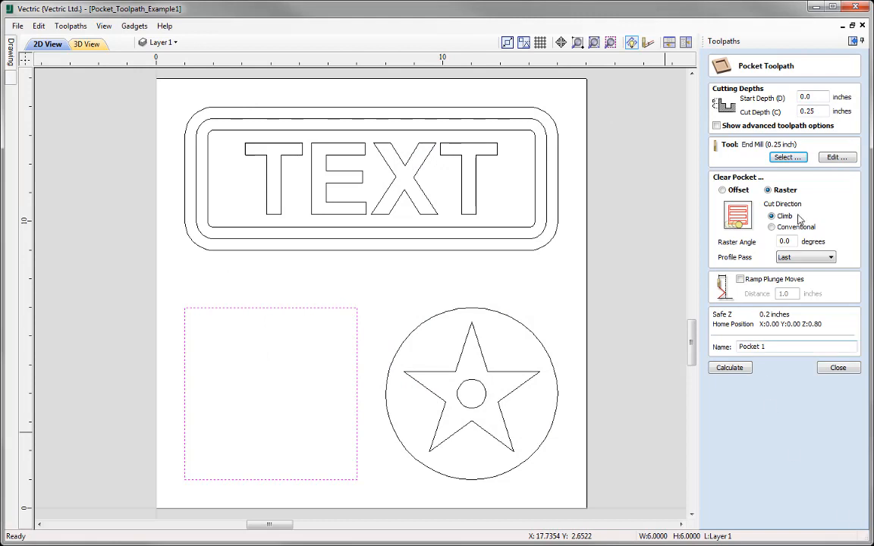
Review the end mill's cutting parameters and set the pocket clearing strategy to Offset after comparing it with Raster
left_click(841, 158)
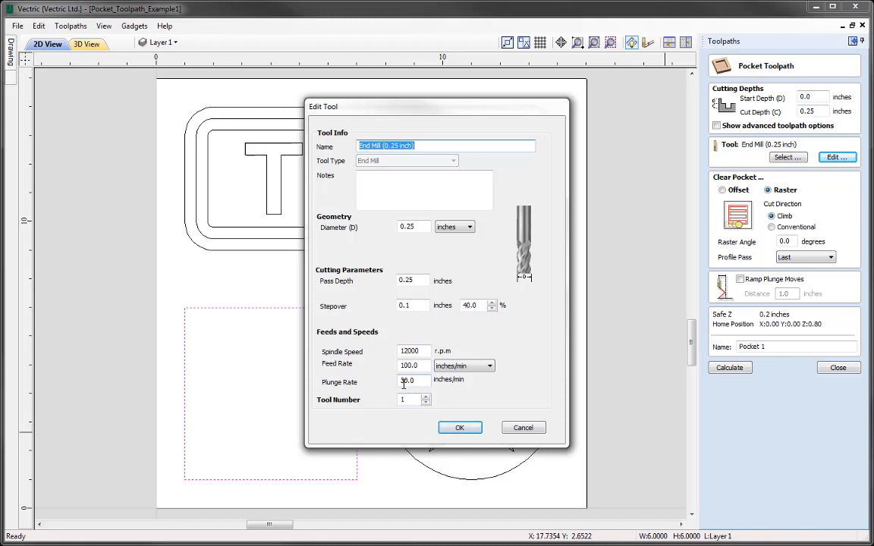
left_click(464, 427)
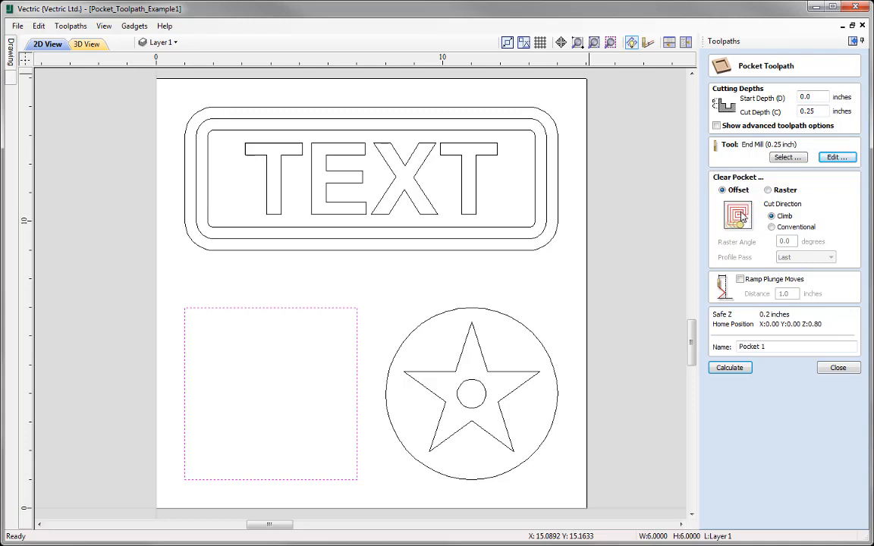
left_click(767, 190)
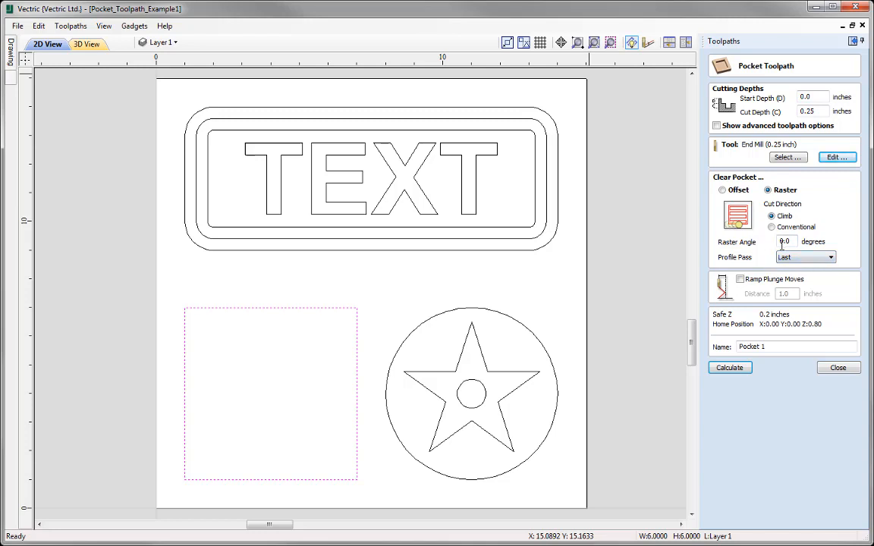
left_click(722, 190)
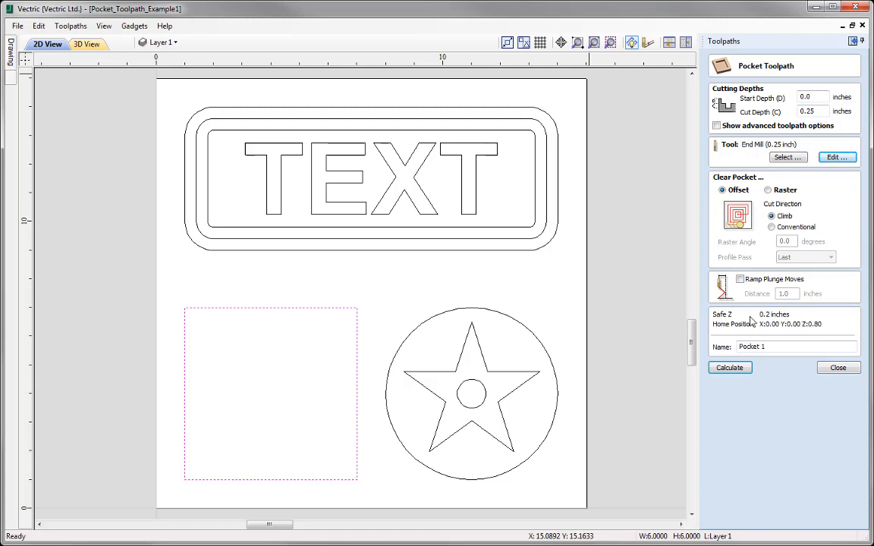
Name the toolpath Pocket and calculate it
left_click(777, 348)
key("BackSpace")
key("BackSpace")
left_click(730, 368)
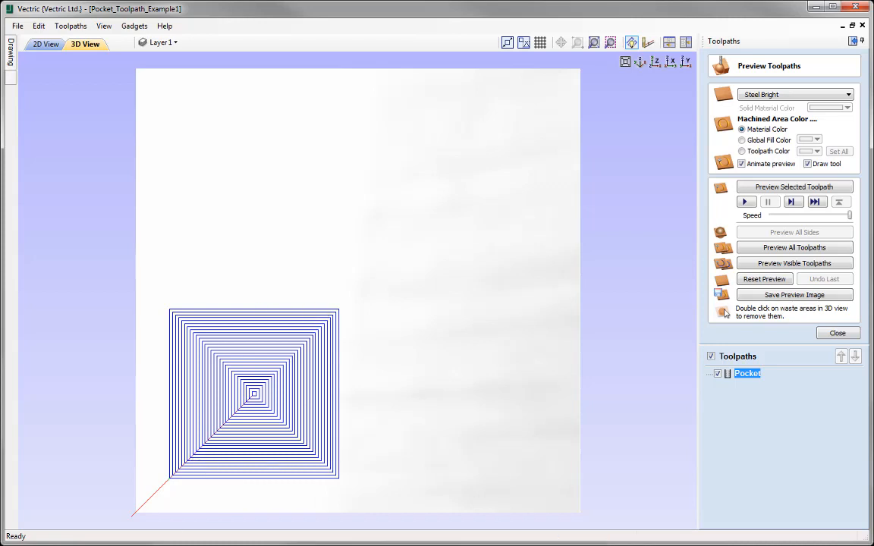
Examine the square's offset toolpath in 3D, checking its moves from above, from the side and in isometric view
scroll(294, 462, "up", 6)
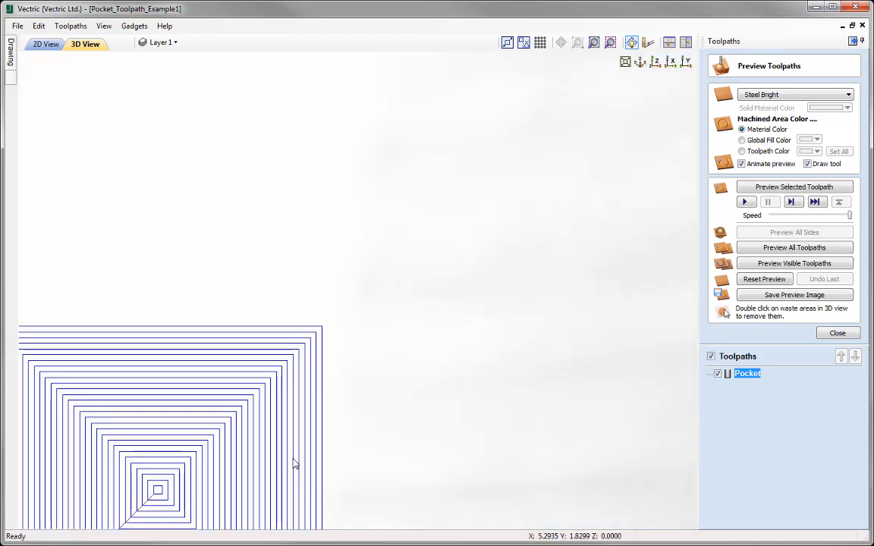
middle_click_drag(615, 225, 618, 183)
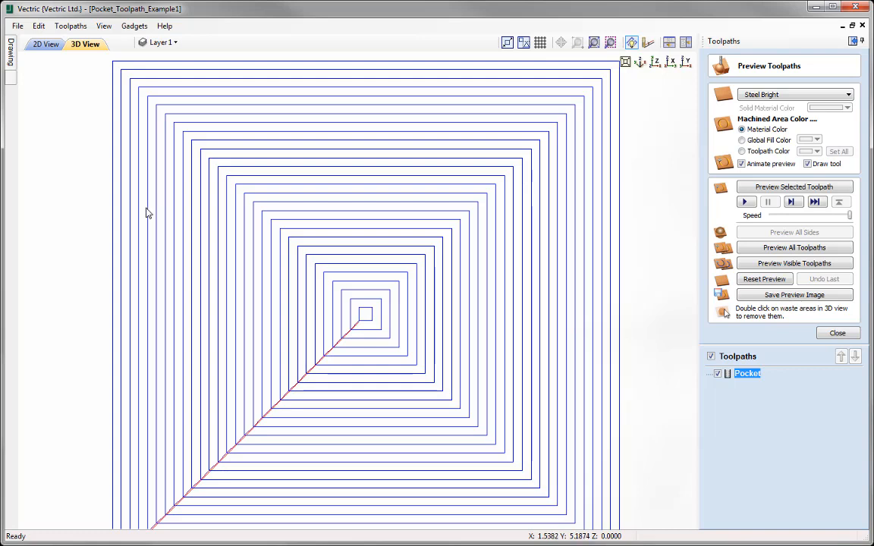
left_click_drag(396, 416, 332, 353)
scroll(332, 352, "down", 6)
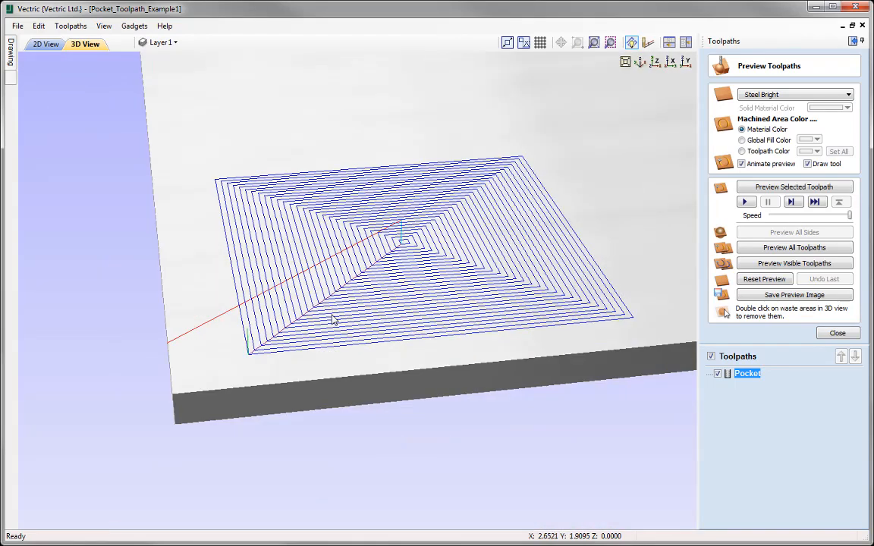
left_click_drag(354, 302, 340, 225)
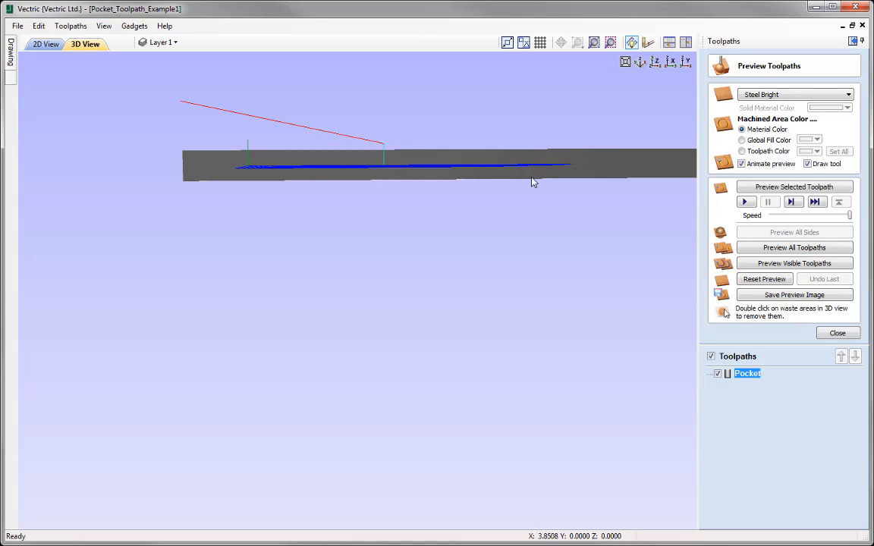
left_click(639, 62)
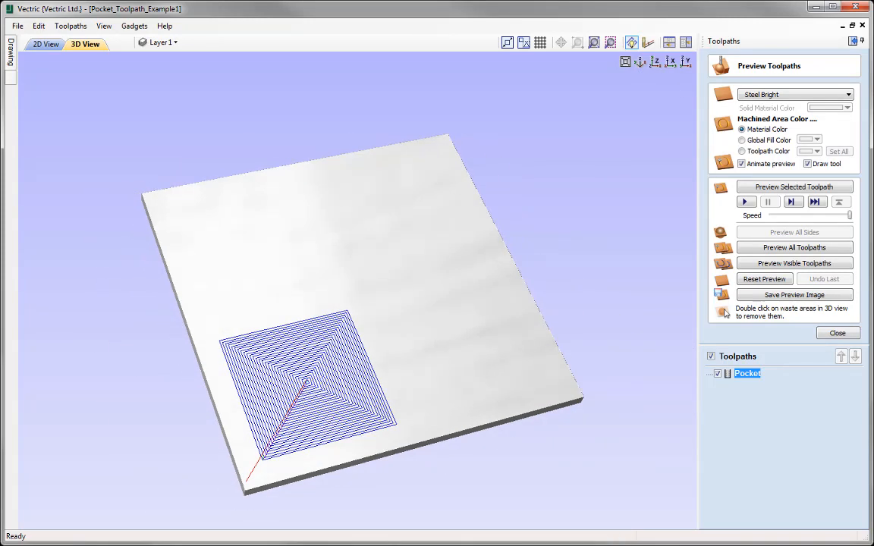
scroll(304, 436, "up", 5)
middle_click_drag(304, 436, 434, 190)
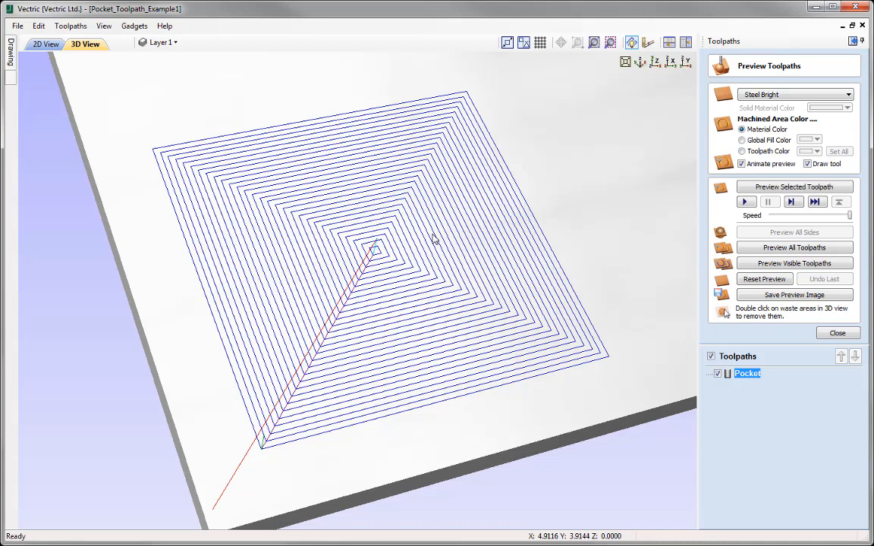
Set the machined area color to a dark green global fill for the toolpath preview
left_click(742, 141)
left_click(812, 140)
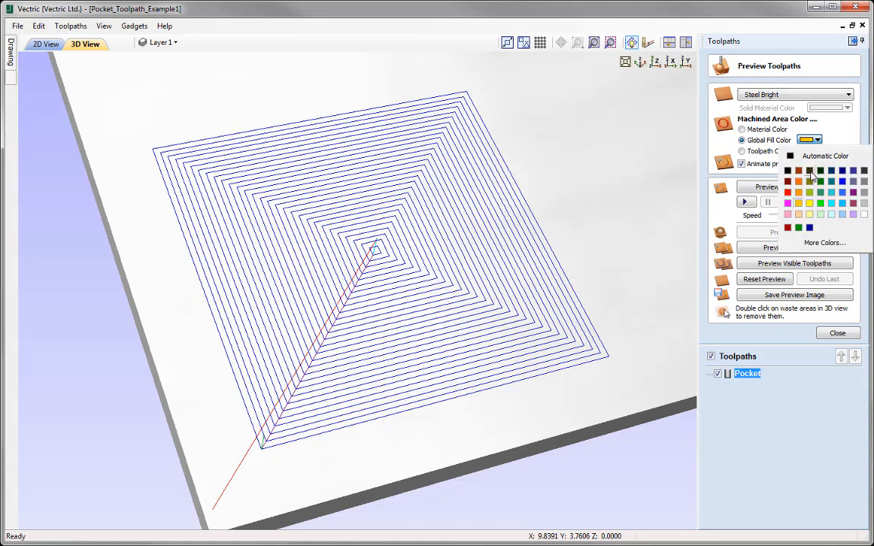
left_click(810, 172)
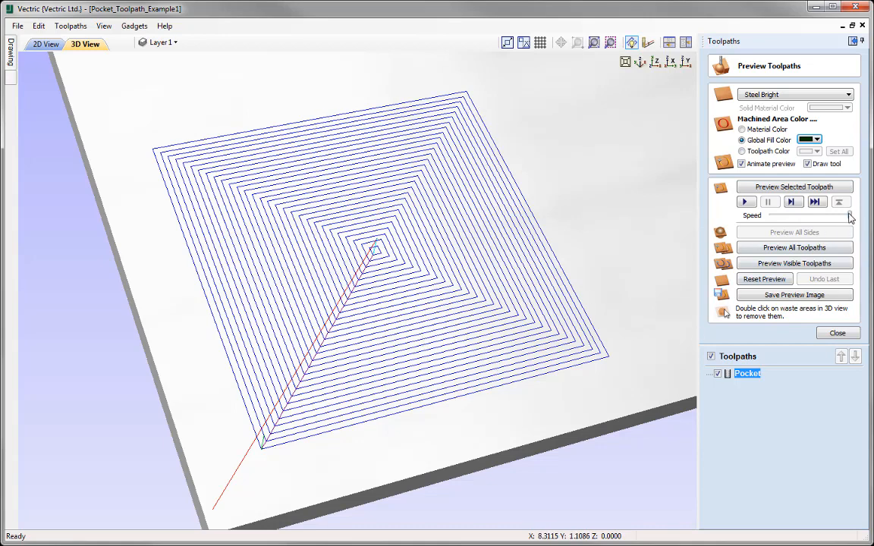
Preview the Pocket toolpath at reduced simulation speed, then raise the speed to maximum to finish it
left_click_drag(850, 218, 814, 217)
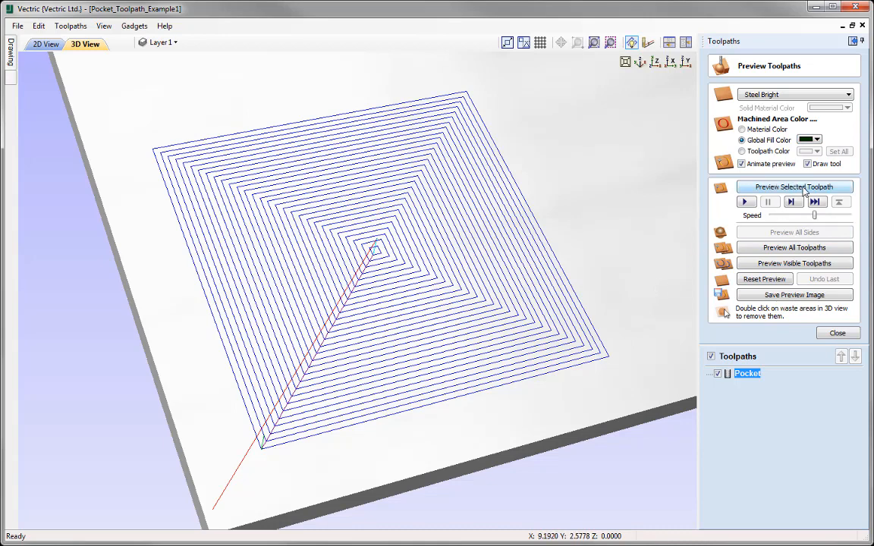
left_click(805, 191)
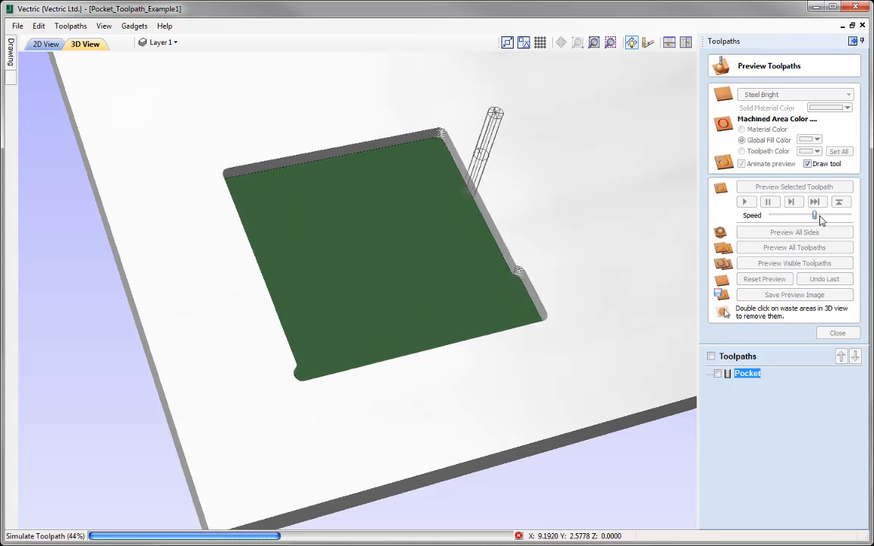
left_click_drag(819, 217, 868, 220)
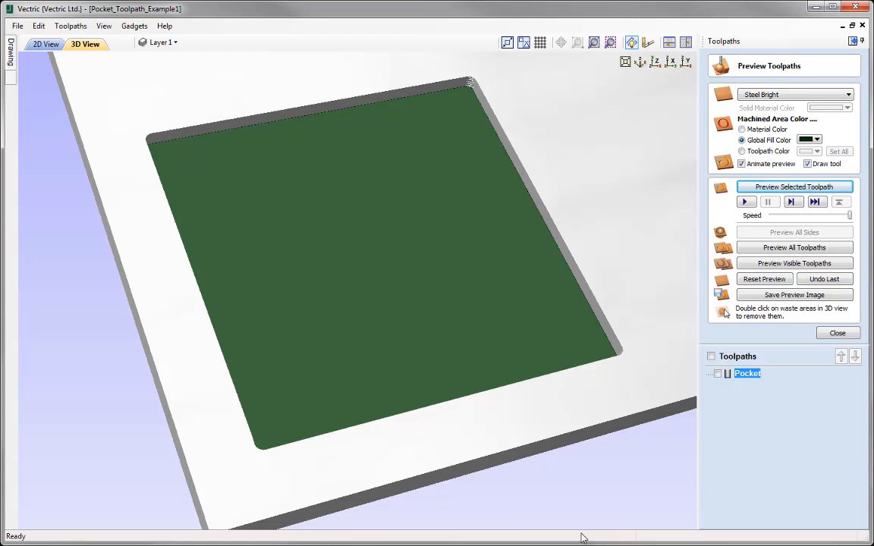
Reset the preview material, show the Pocket toolpath lines again and close the toolpath preview
left_click(761, 279)
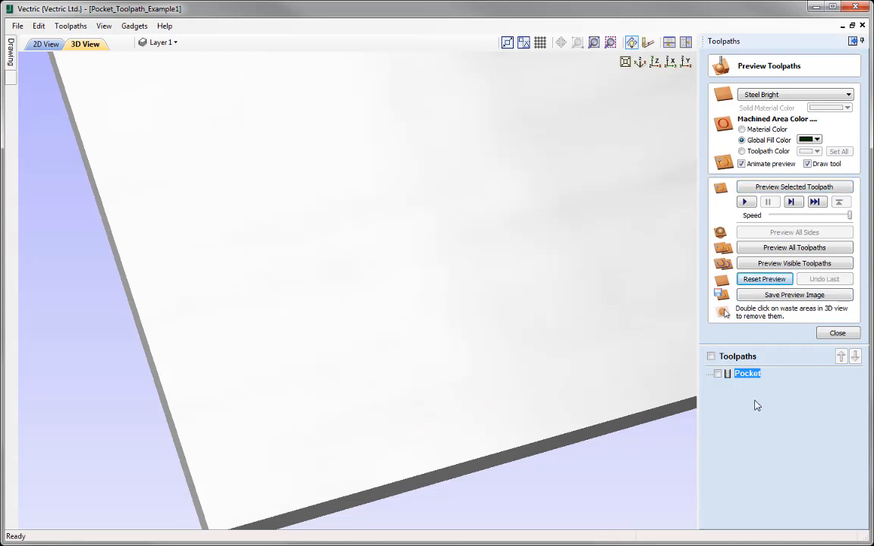
left_click(719, 374)
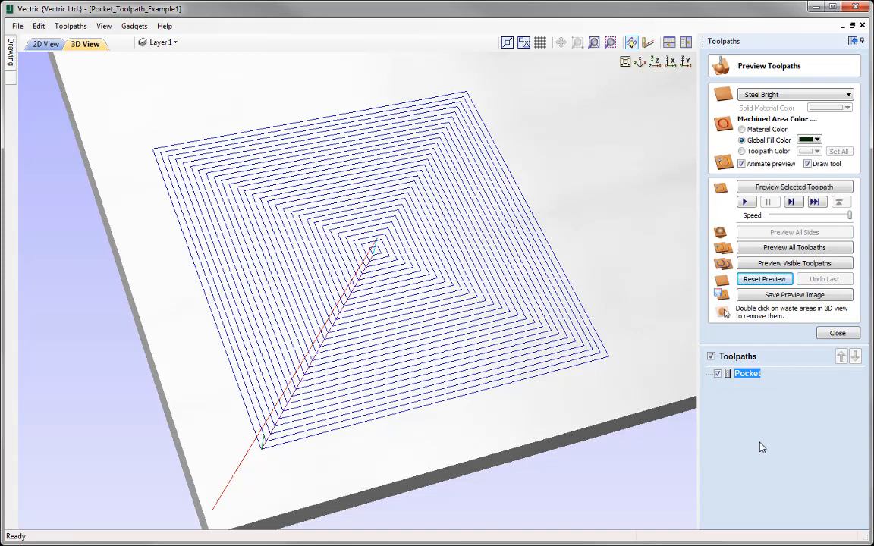
left_click(837, 334)
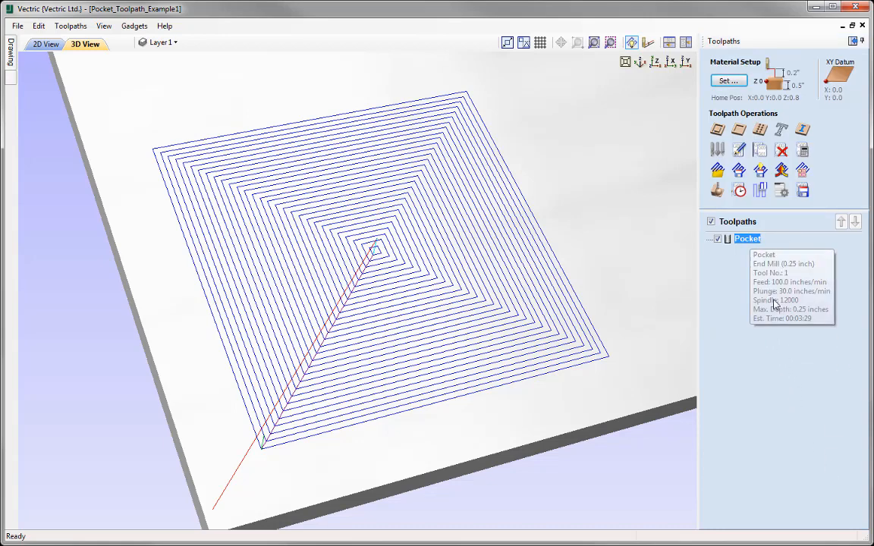
Edit the Pocket toolpath, set its end mill's pass depth to 0.125 inches and recalculate it
left_click(738, 151)
left_click(788, 157)
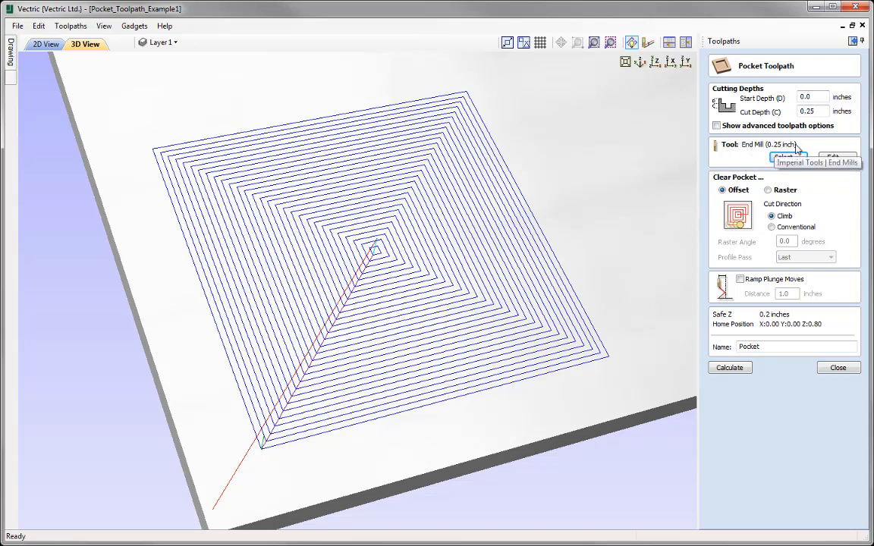
left_click(837, 158)
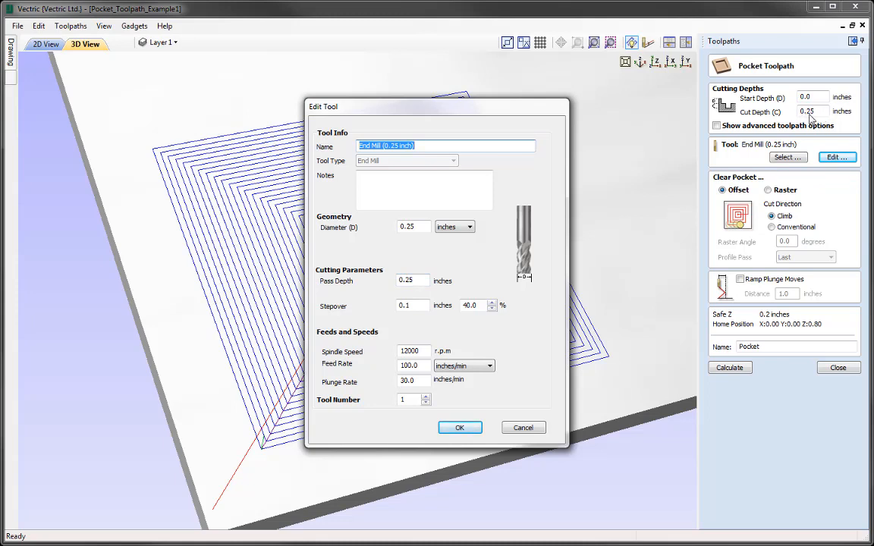
left_click(406, 280)
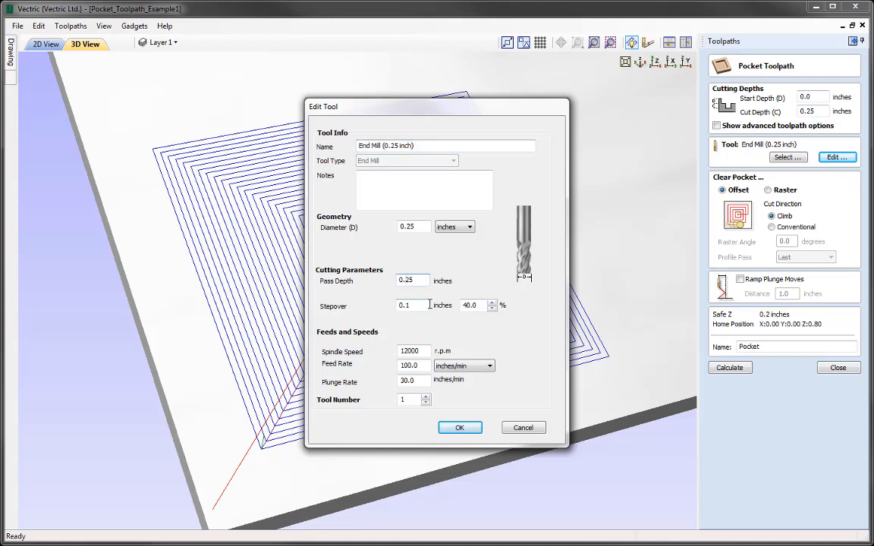
type("1")
left_click(456, 427)
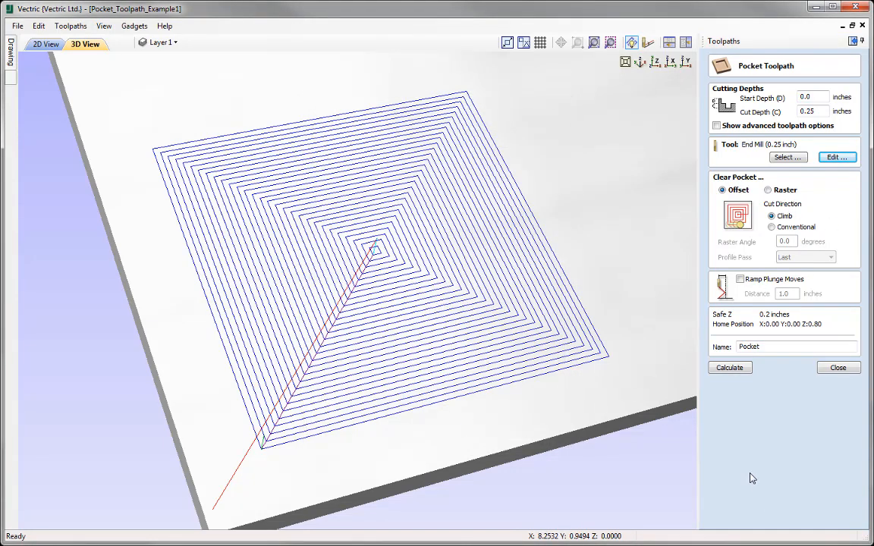
left_click(730, 368)
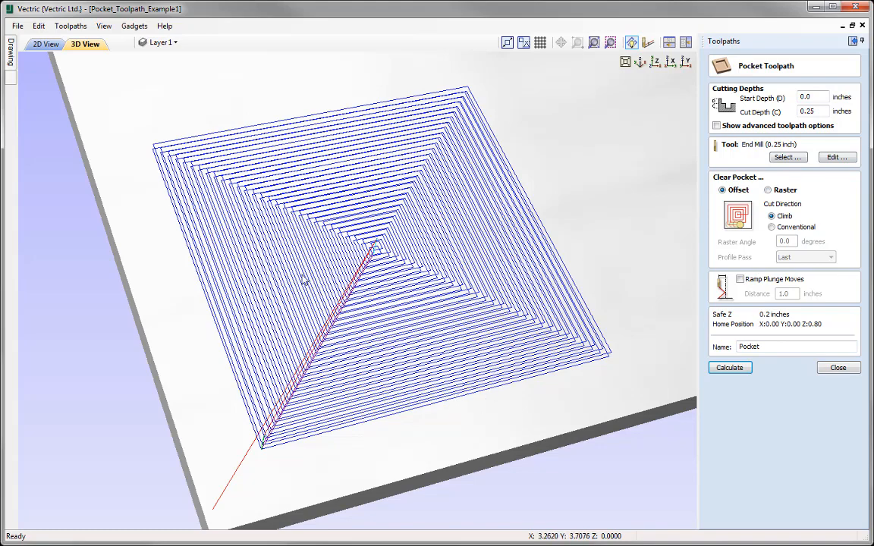
Examine the depth passes of the recalculated Pocket toolpath from the side of the material
left_click_drag(561, 374, 513, 387)
left_click_drag(435, 324, 314, 167)
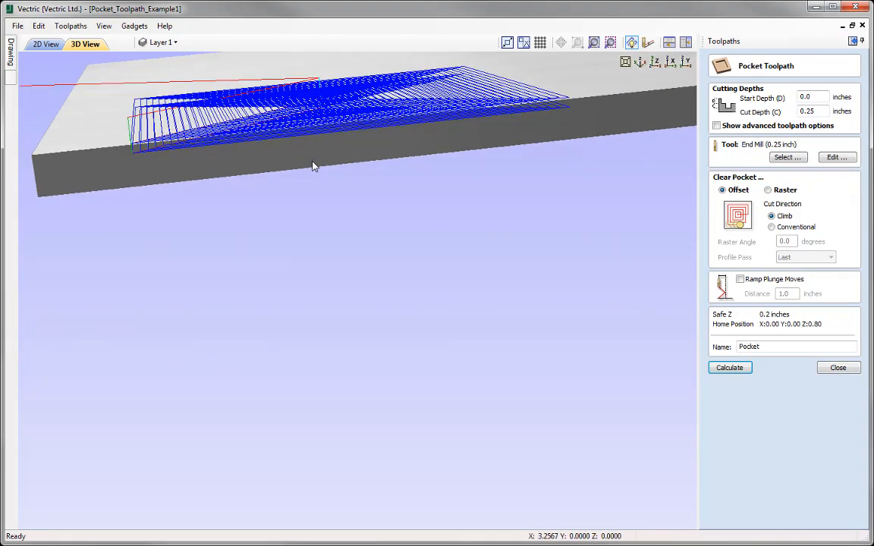
left_click_drag(380, 182, 337, 195)
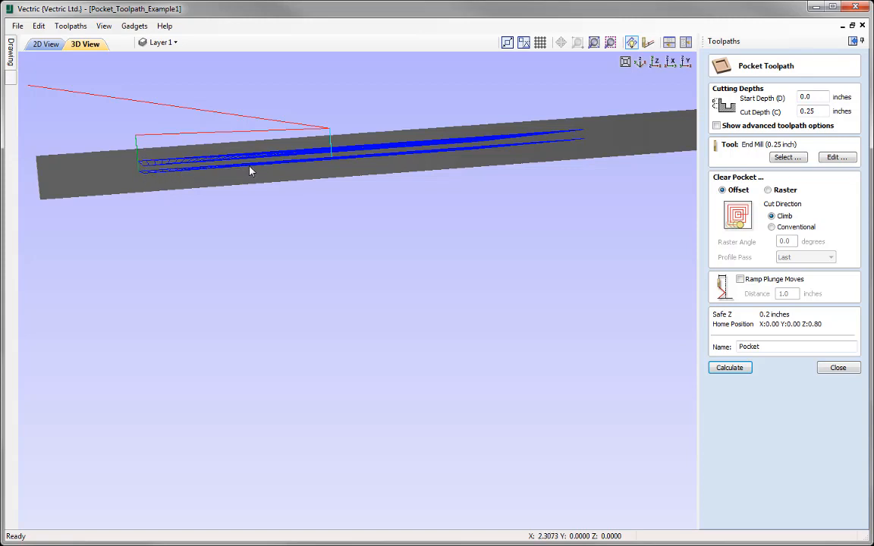
left_click_drag(455, 159, 406, 146)
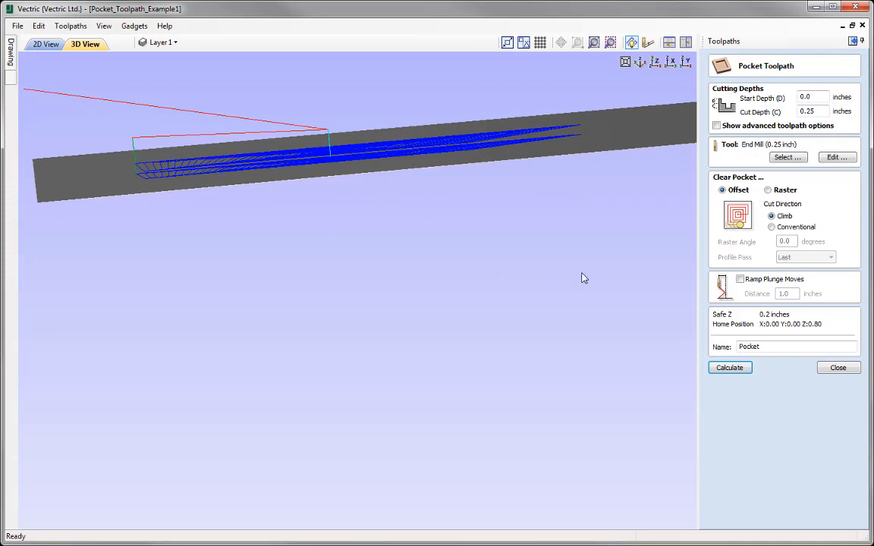
Set the Pocket toolpath's end mill to a 0.25 inch pass depth and 0.02 inch stepover, and recalculate
left_click(640, 63)
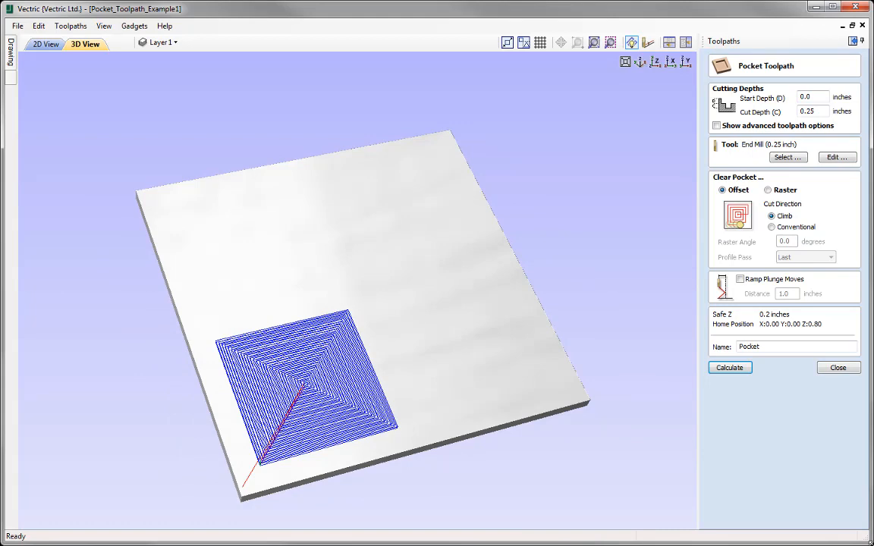
left_click(839, 157)
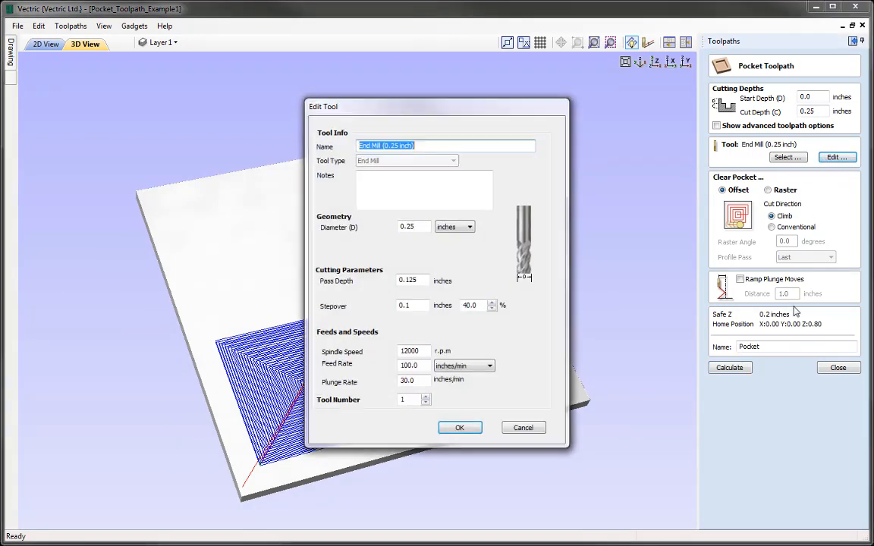
left_click_drag(405, 281, 447, 282)
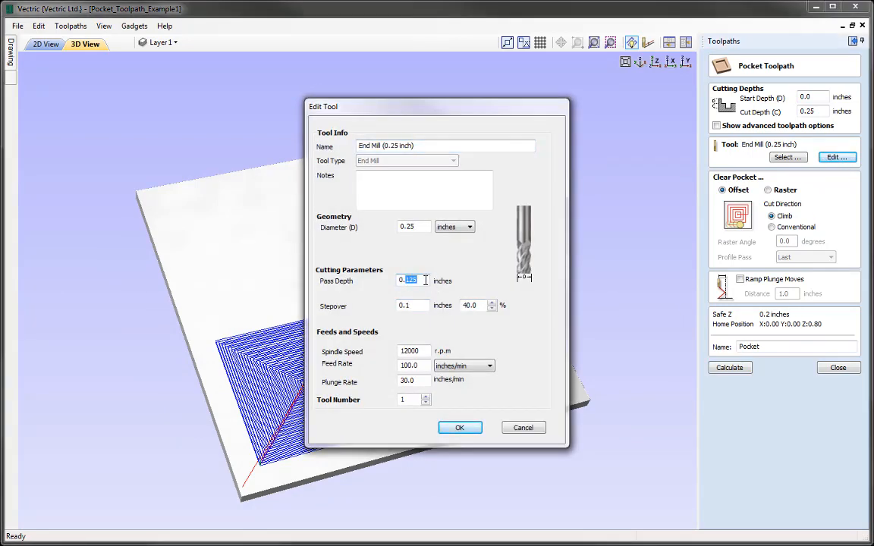
type("25")
type("2")
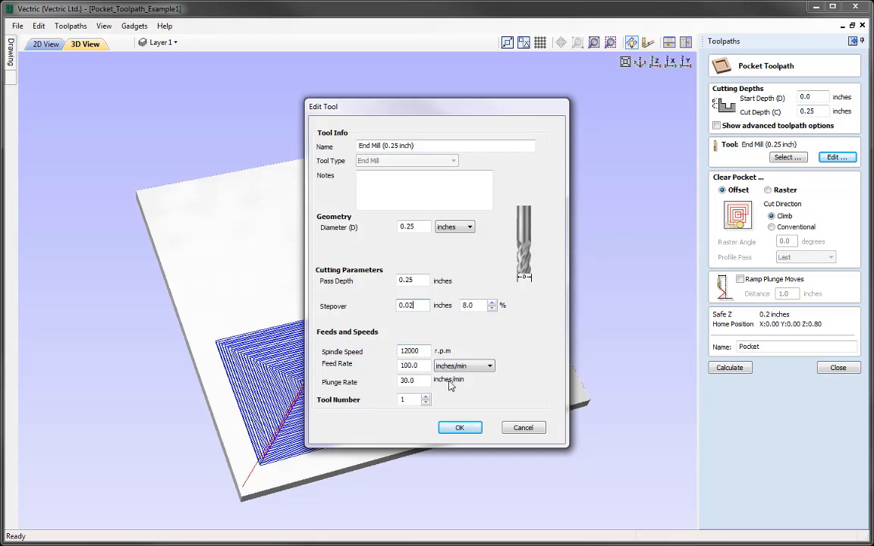
left_click(461, 428)
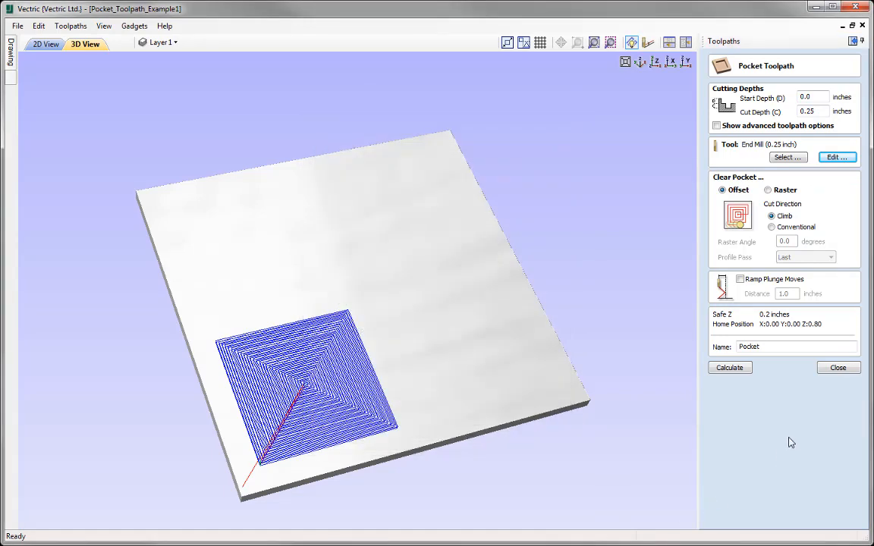
left_click(730, 368)
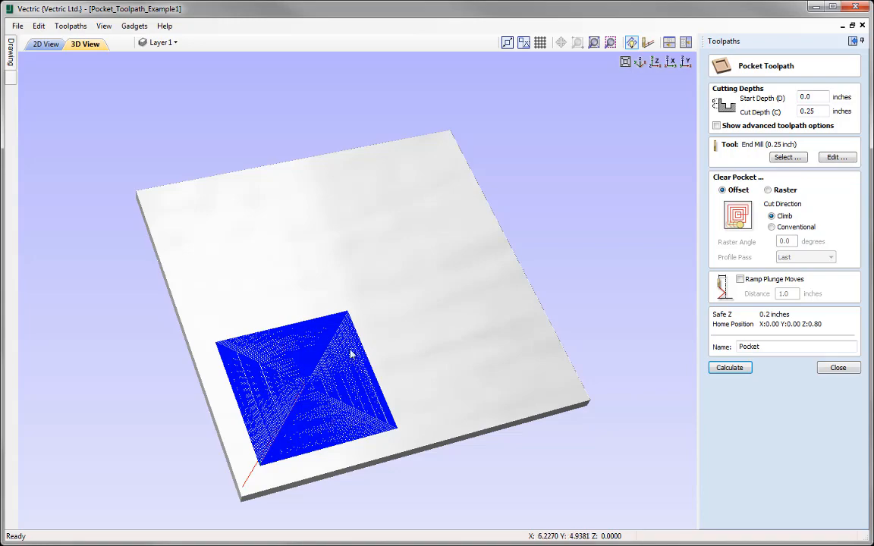
Examine the density and depth of the recalculated offset passes from the side, from above and close up
left_click_drag(351, 354, 342, 414)
scroll(420, 325, "up", 5)
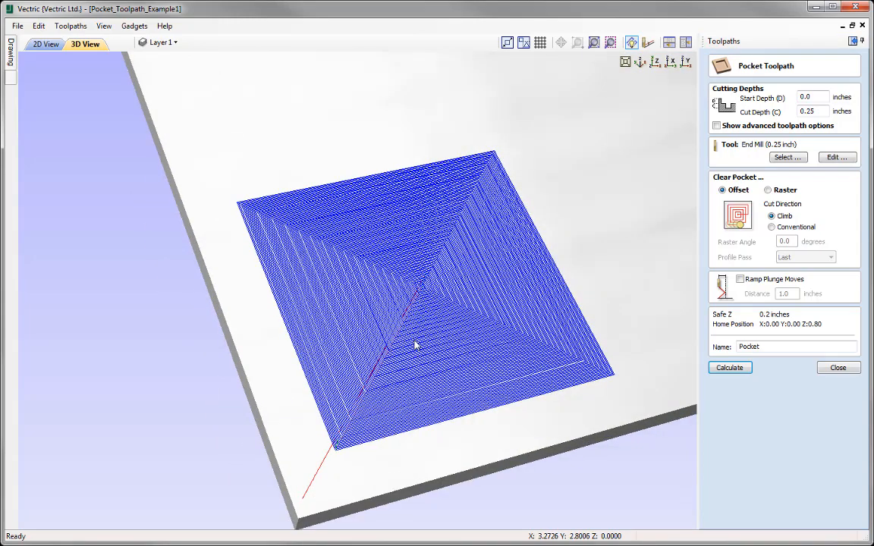
left_click_drag(415, 345, 347, 177)
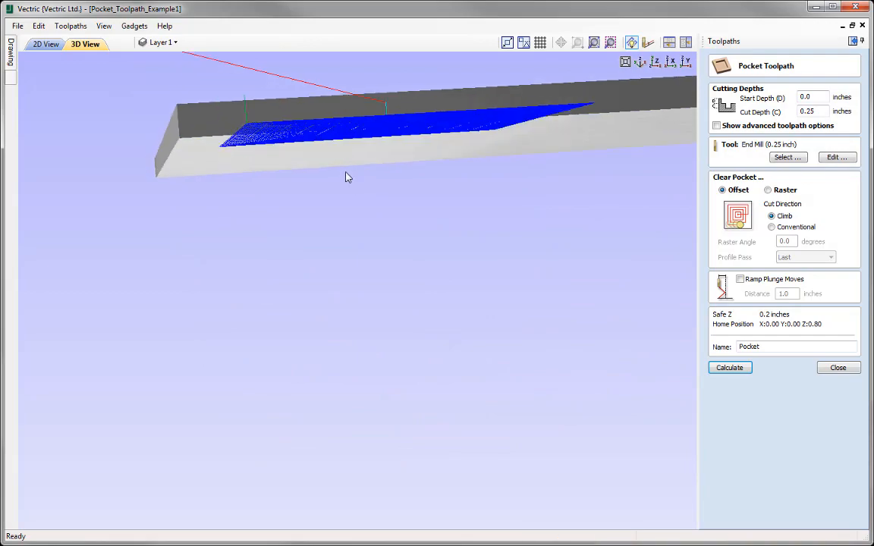
left_click_drag(284, 112, 349, 331)
left_click_drag(445, 145, 436, 205)
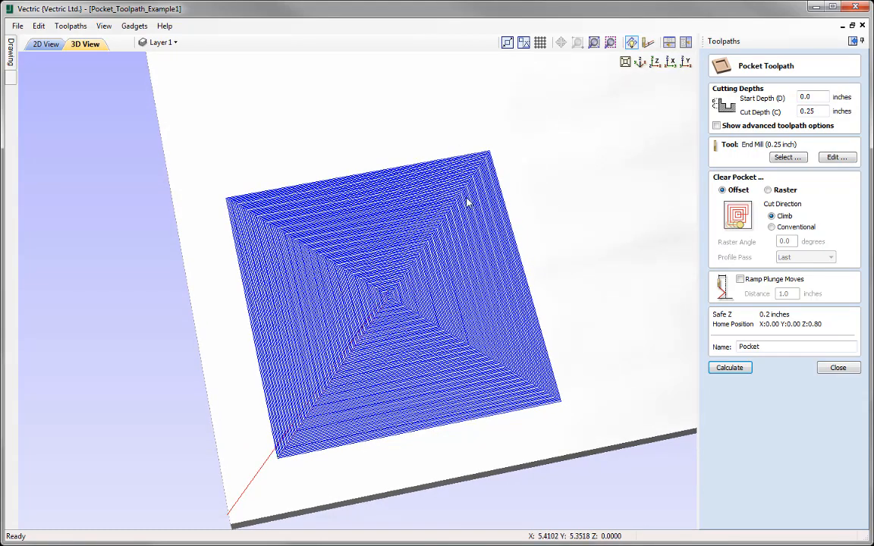
scroll(457, 277, "down", 3)
scroll(351, 369, "up", 4)
scroll(352, 369, "up", 3)
middle_click_drag(351, 369, 447, 158)
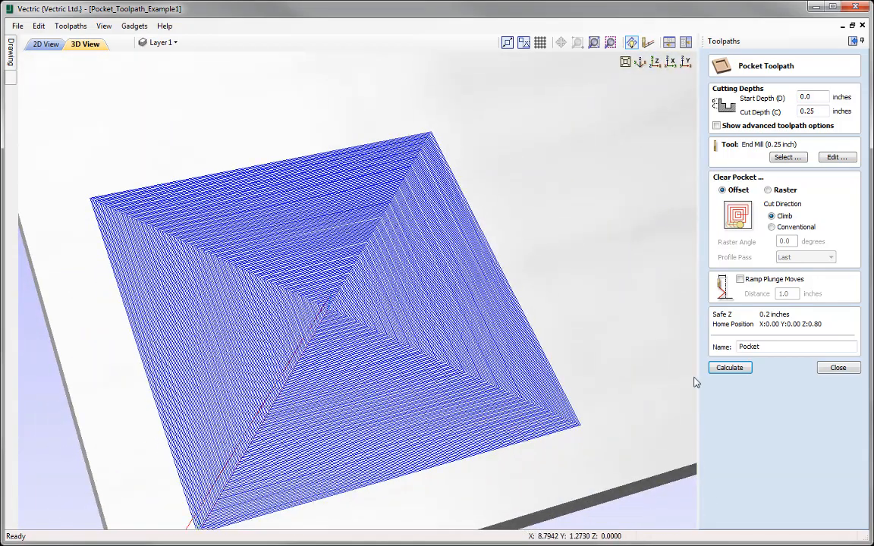
Set the end mill's stepover to 0.2 inches and recalculate the Pocket toolpath
left_click(837, 157)
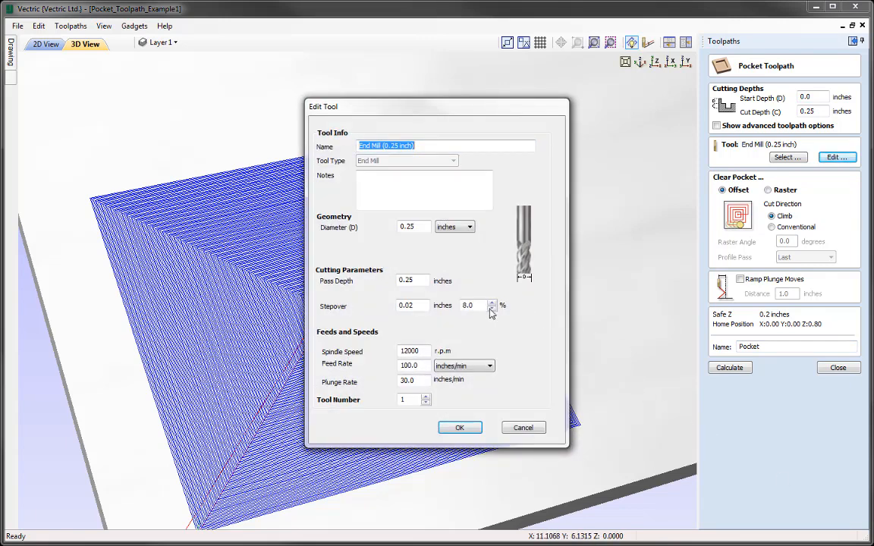
left_click_drag(404, 305, 424, 305)
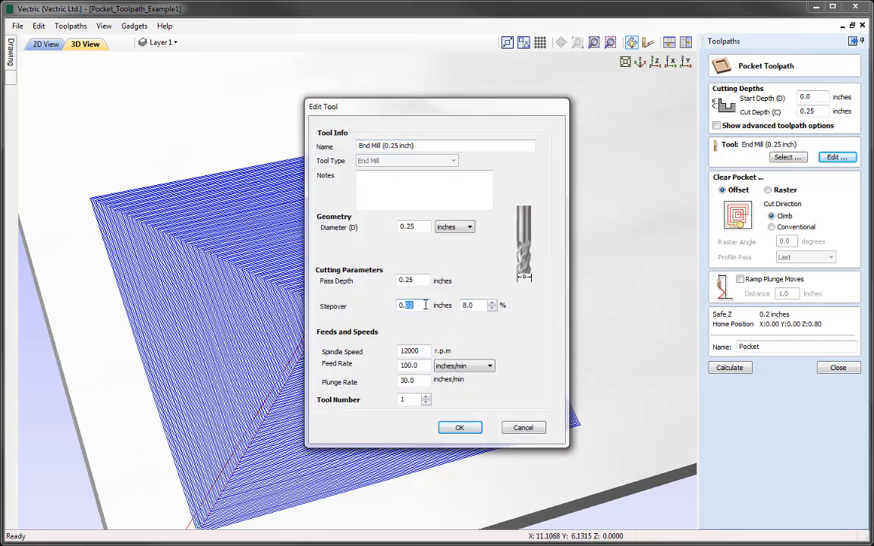
type("2")
left_click(460, 428)
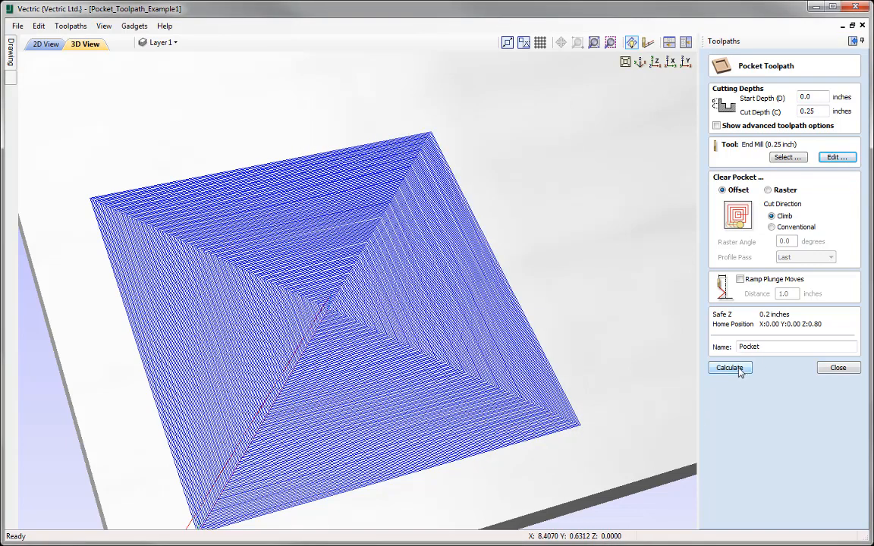
left_click(738, 370)
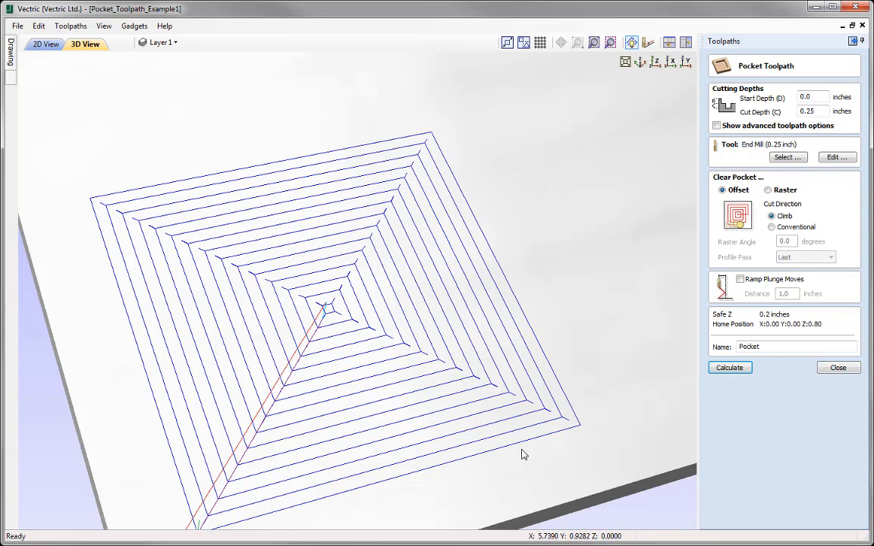
Reduce the end mill's stepover and recalculate the Pocket toolpath with more closely spaced offset passes
left_click(837, 158)
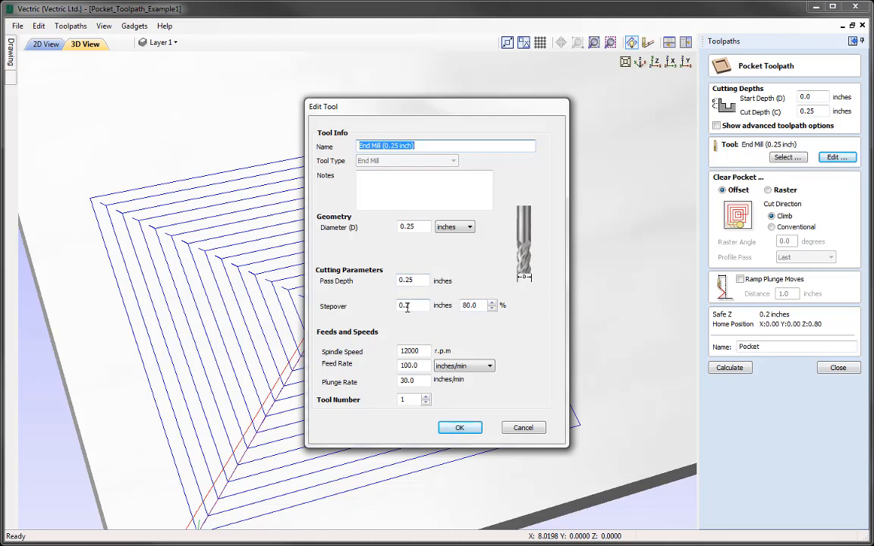
left_click_drag(405, 307, 414, 307)
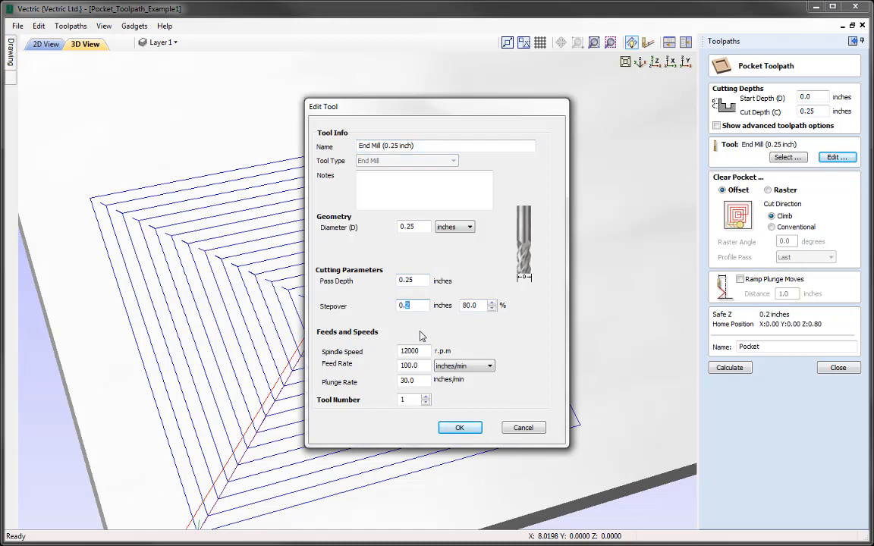
left_click(461, 427)
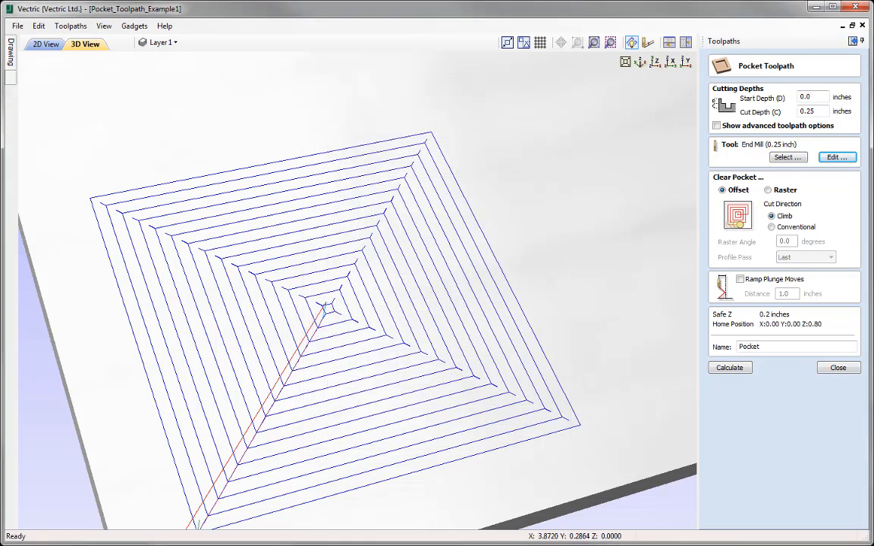
left_click(729, 368)
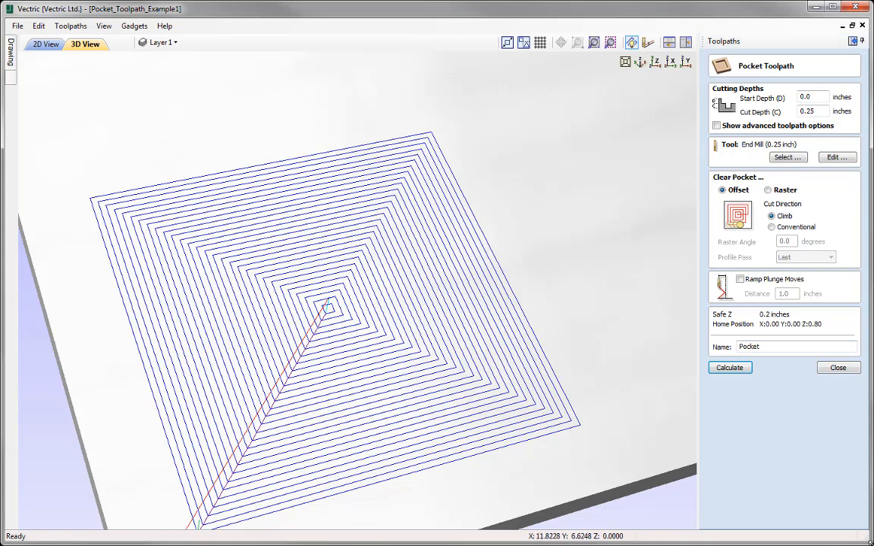
Switch the pocket clearing strategy to Raster with No Profile Pass and recalculate the toolpath
left_click(769, 191)
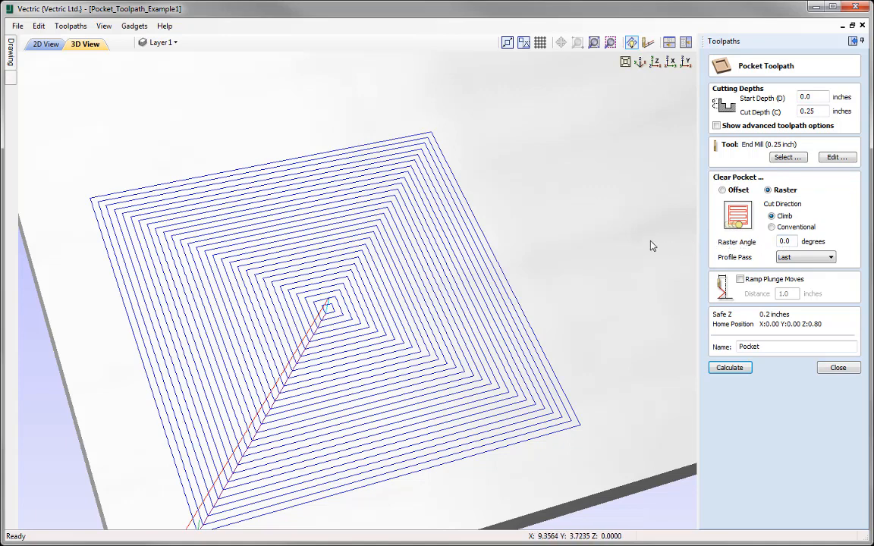
left_click(830, 259)
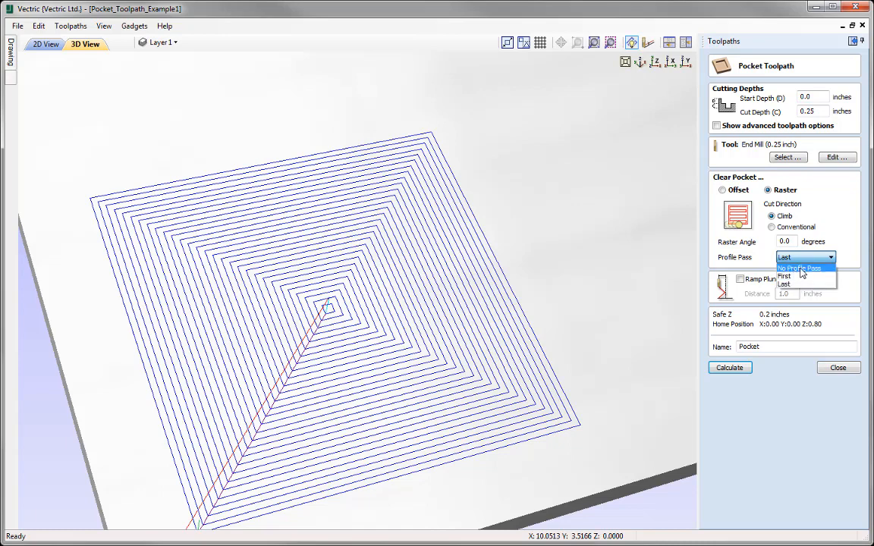
left_click(799, 270)
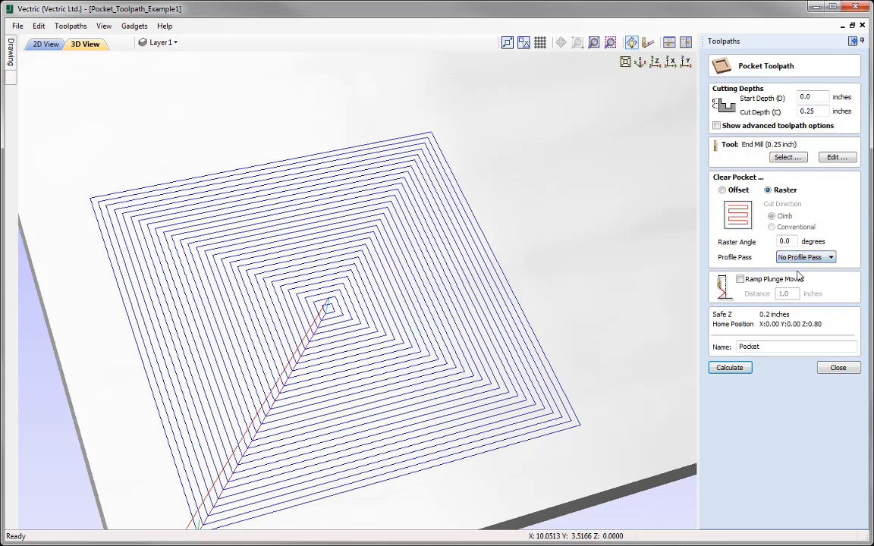
left_click(734, 369)
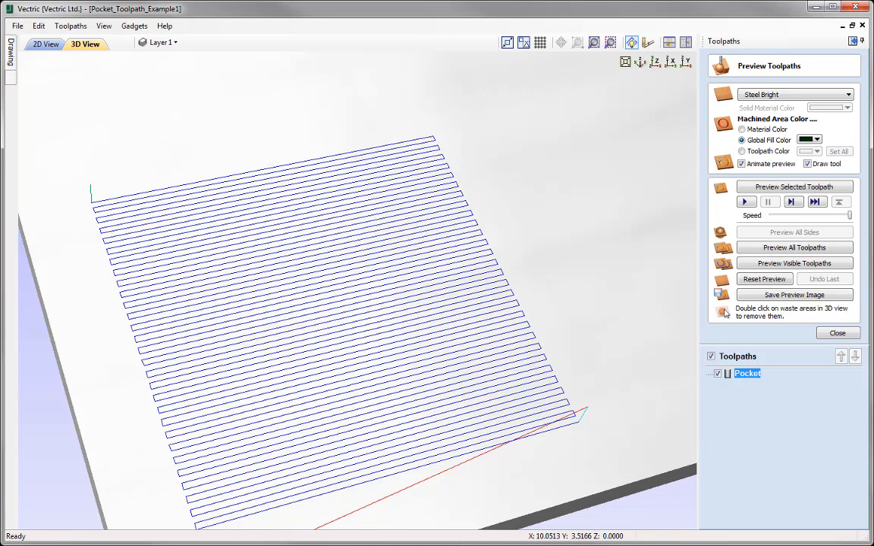
Preview the raster Pocket toolpath at reduced and then maximum speed, and reset the material before closing the preview
left_click_drag(849, 216, 815, 218)
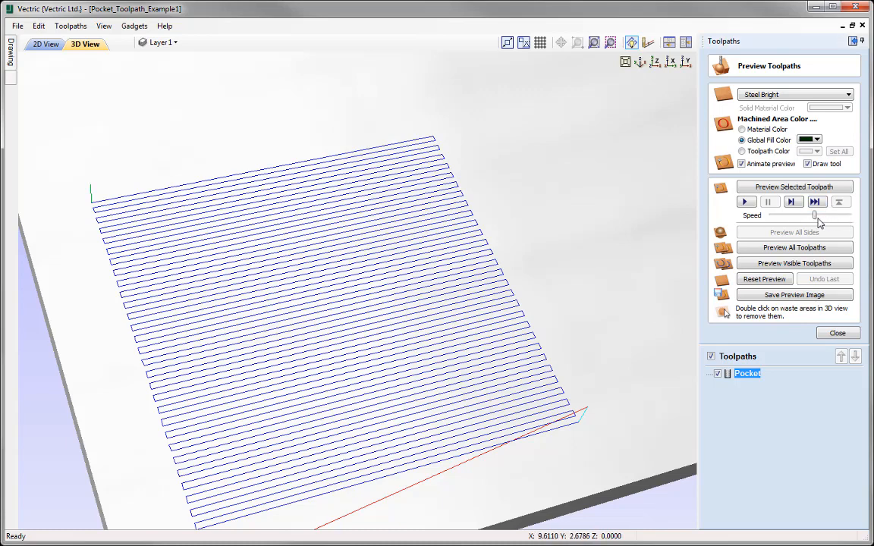
left_click(783, 186)
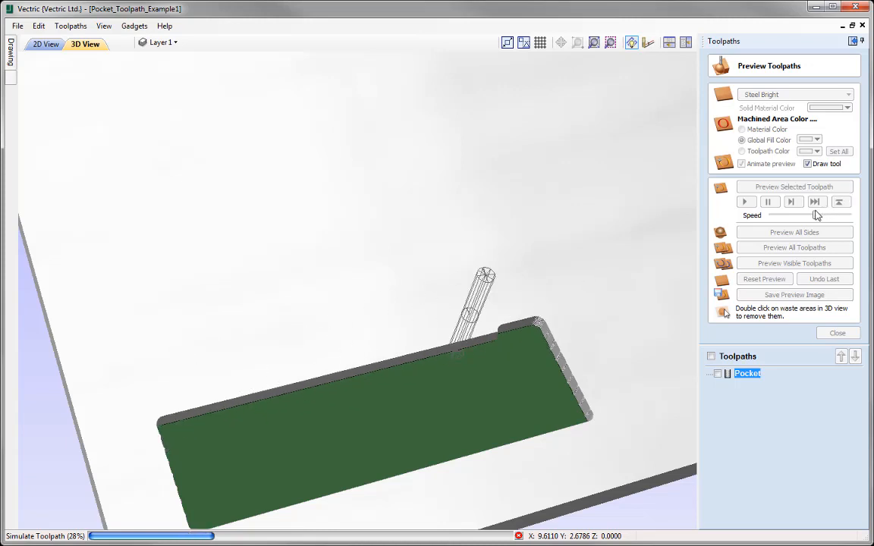
left_click_drag(816, 215, 851, 216)
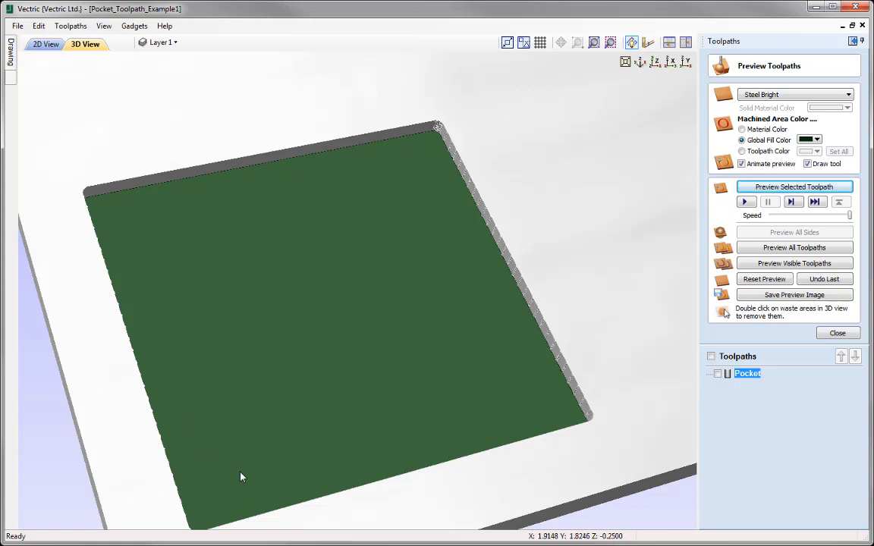
left_click(764, 279)
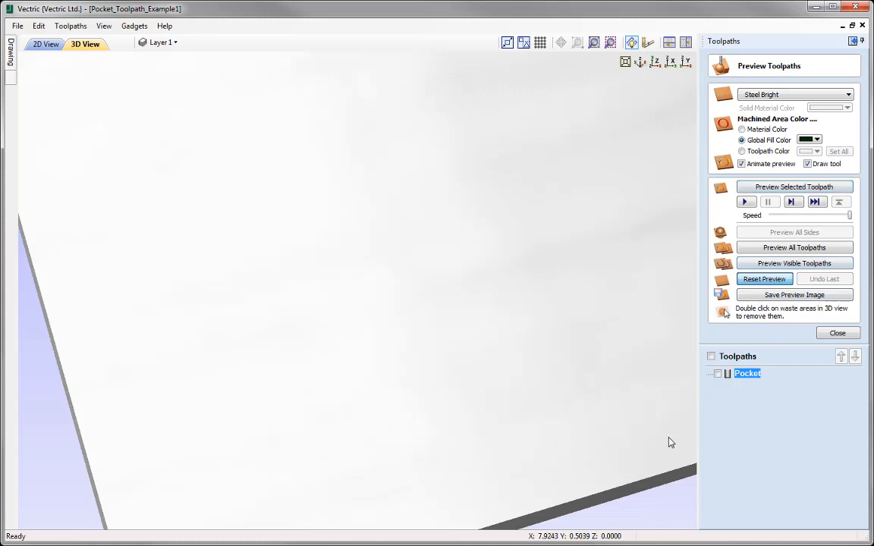
left_click(838, 334)
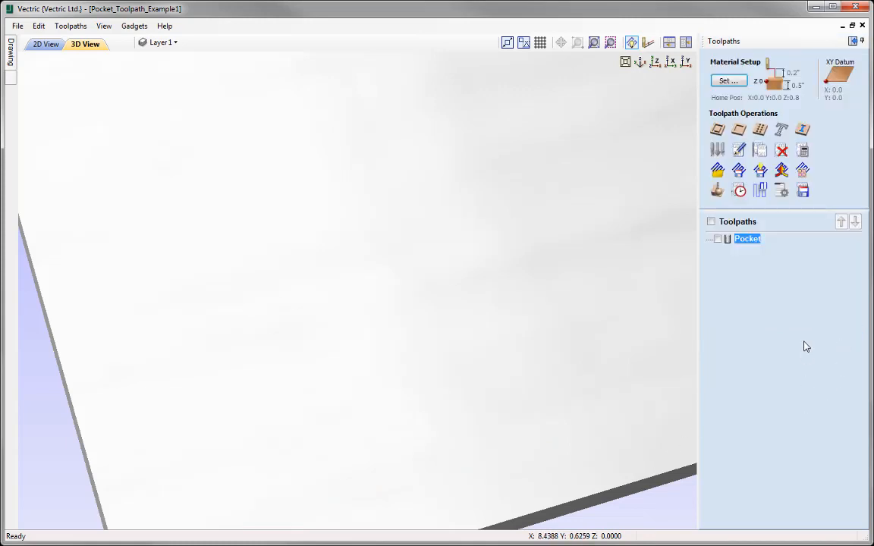
Edit the raster Pocket toolpath, set its profile pass to Last and recalculate it
left_click(738, 149)
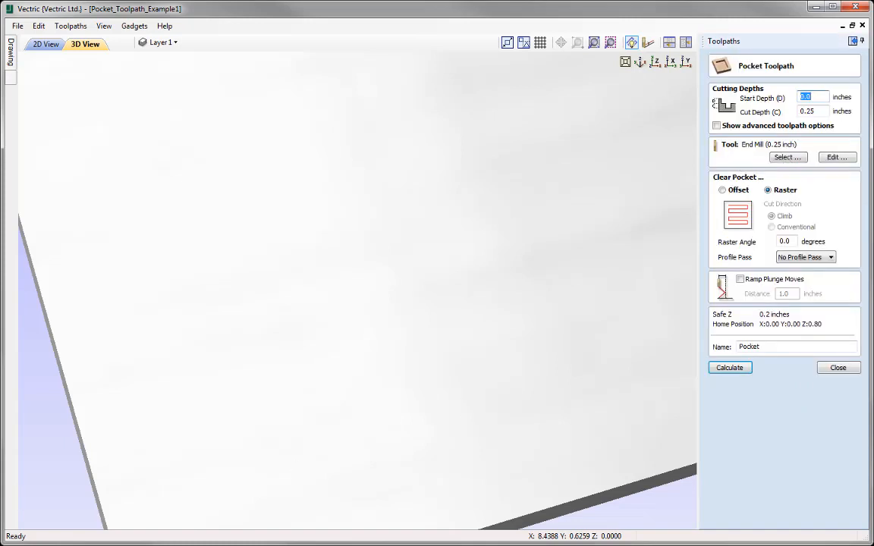
left_click(830, 258)
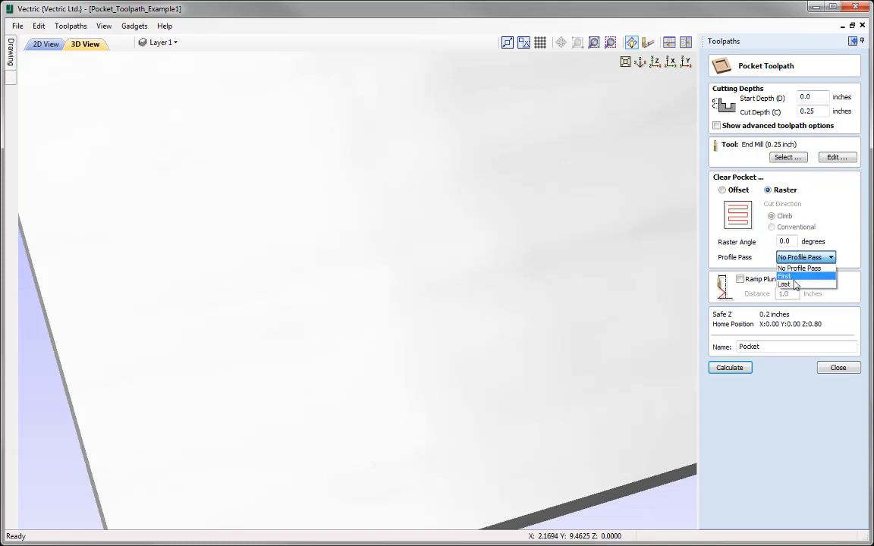
left_click(800, 284)
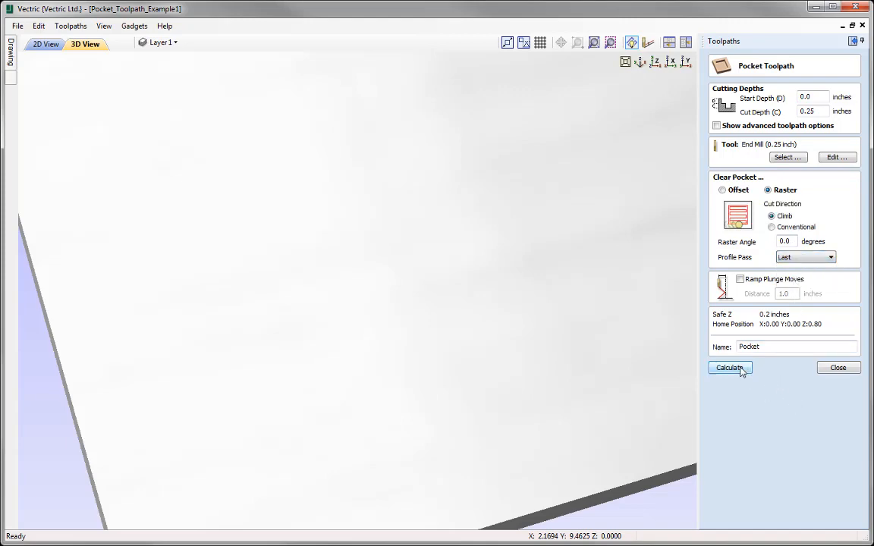
left_click(741, 371)
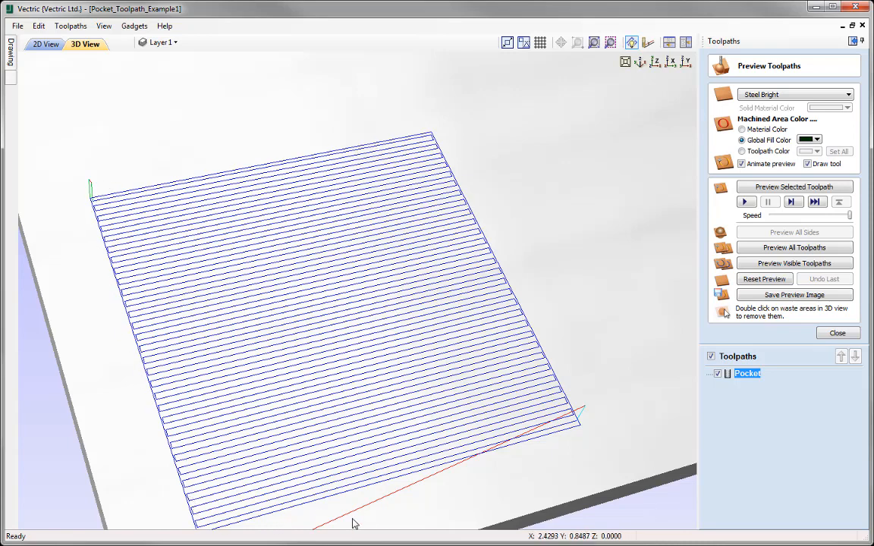
Preview the raster toolpath with its last profile pass, slowing the simulation for the final cuts, and reset the preview material
left_click_drag(850, 215, 815, 217)
left_click(785, 188)
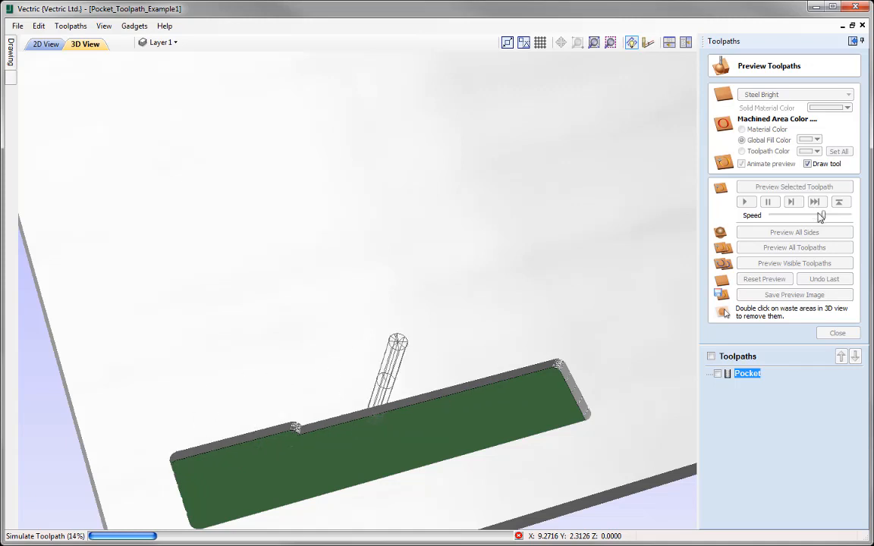
left_click_drag(820, 217, 840, 216)
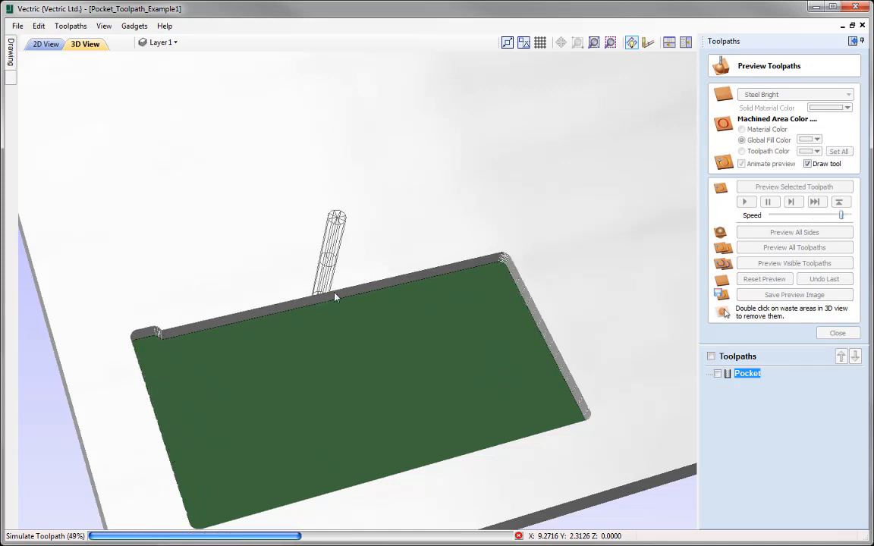
mouse_move(840, 216)
left_mouse_down()
mouse_move(816, 217)
mouse_move(825, 216)
left_mouse_up()
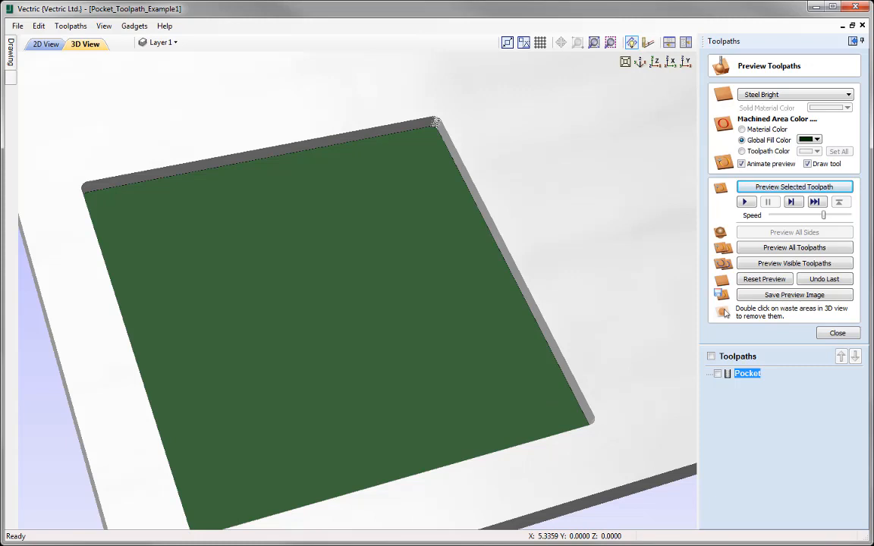
left_click(776, 281)
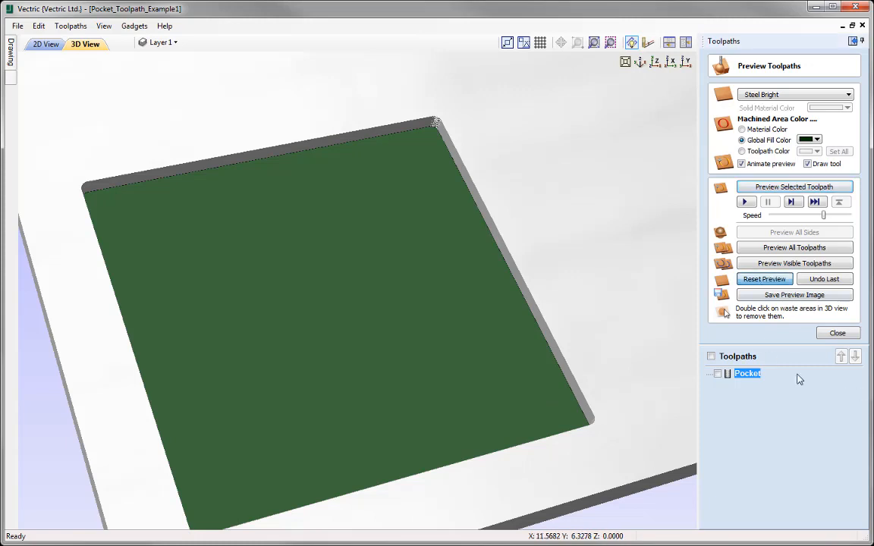
Close the preview, reopen the Pocket toolpath, set its raster angle to 90 degrees and recalculate it
left_click(839, 335)
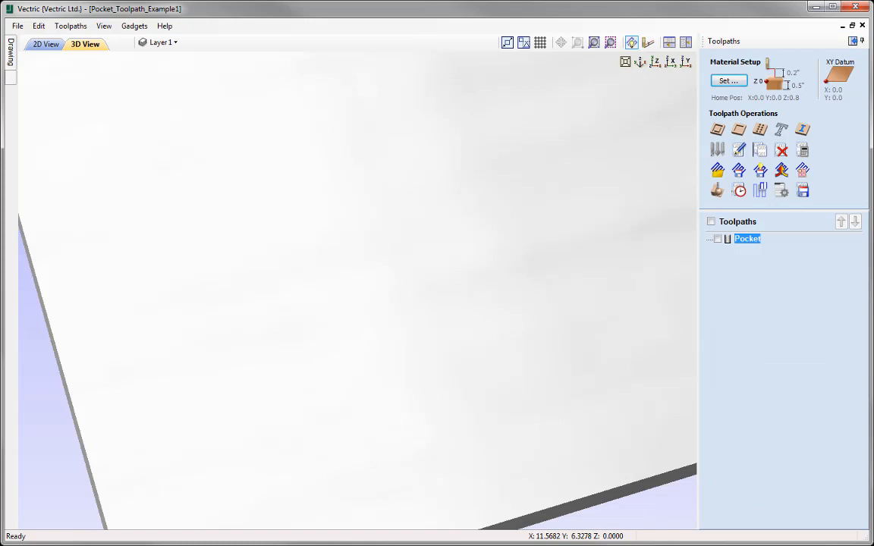
left_click(739, 150)
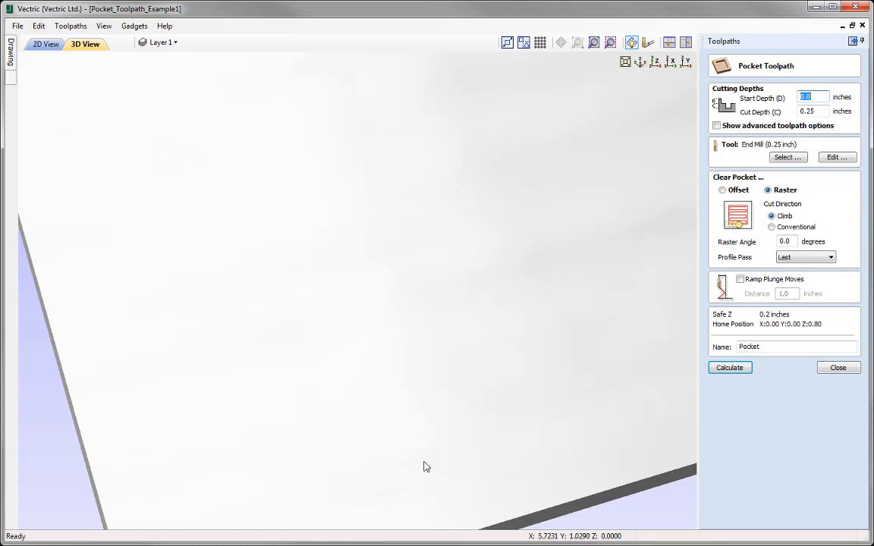
double_click(786, 241)
left_click(740, 368)
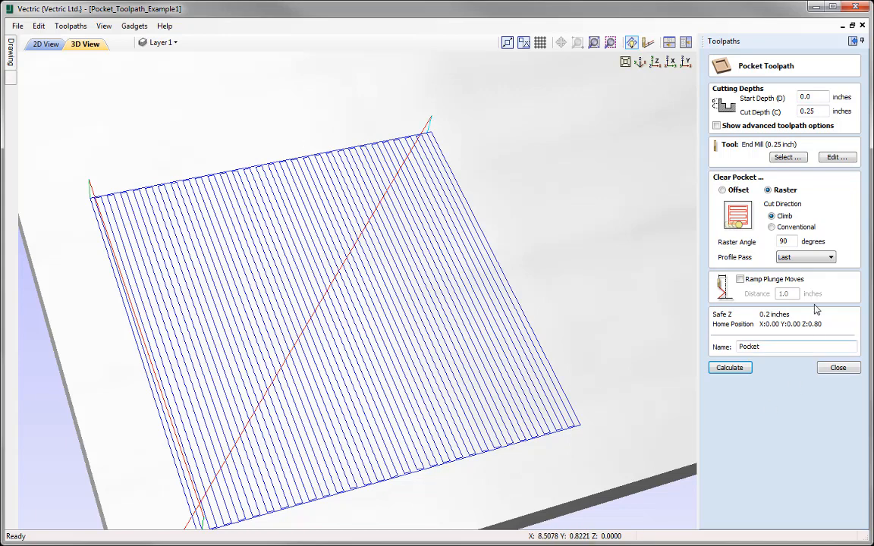
Recalculate the Pocket toolpath with a raster angle of 30 degrees, and once more with 0 degrees
double_click(779, 241)
left_click(729, 367)
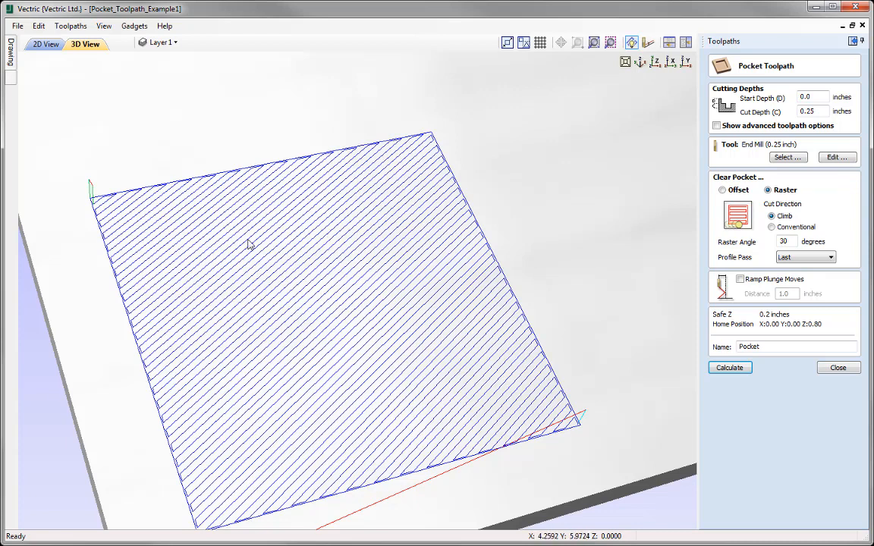
double_click(782, 242)
left_click(741, 369)
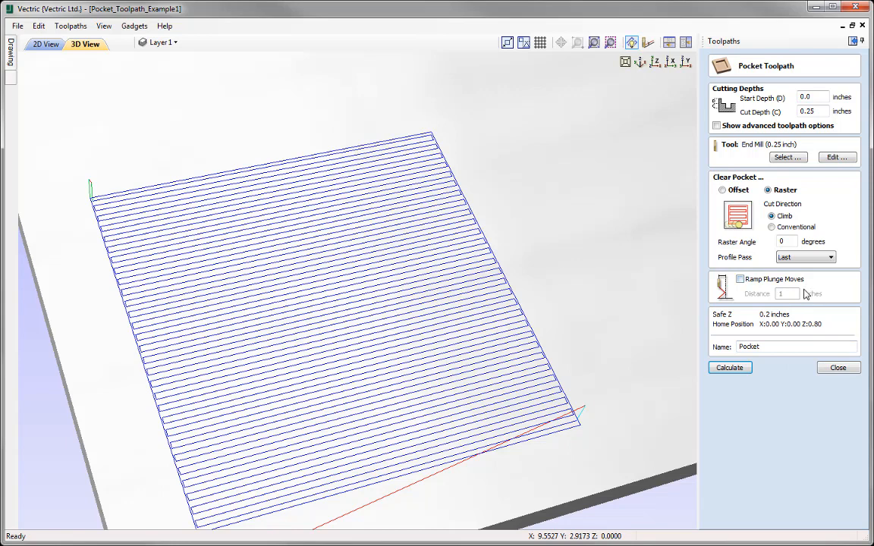
Enable Ramp Plunge Moves with a 1 inch distance, recalculate the Pocket toolpath and examine the ramped entry from the side
left_click(741, 280)
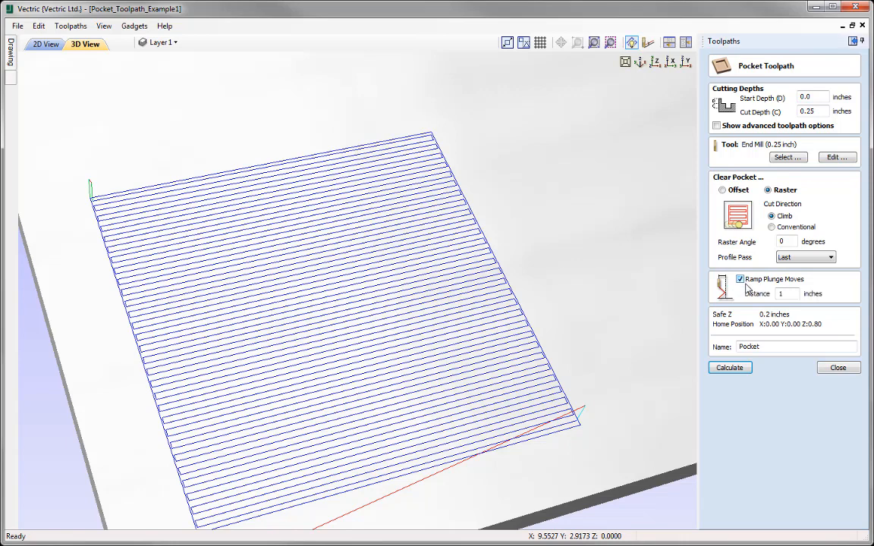
double_click(789, 293)
left_click(738, 375)
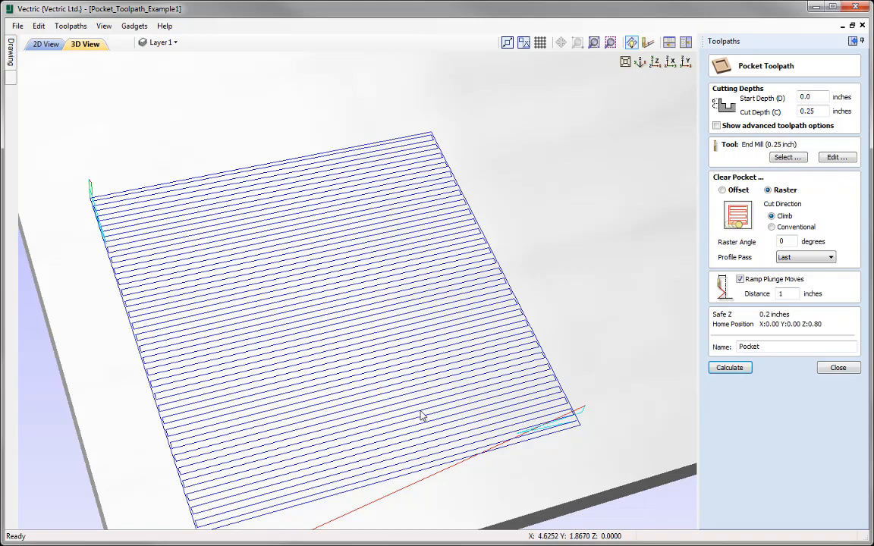
left_click_drag(381, 374, 355, 307)
left_click_drag(433, 320, 434, 325)
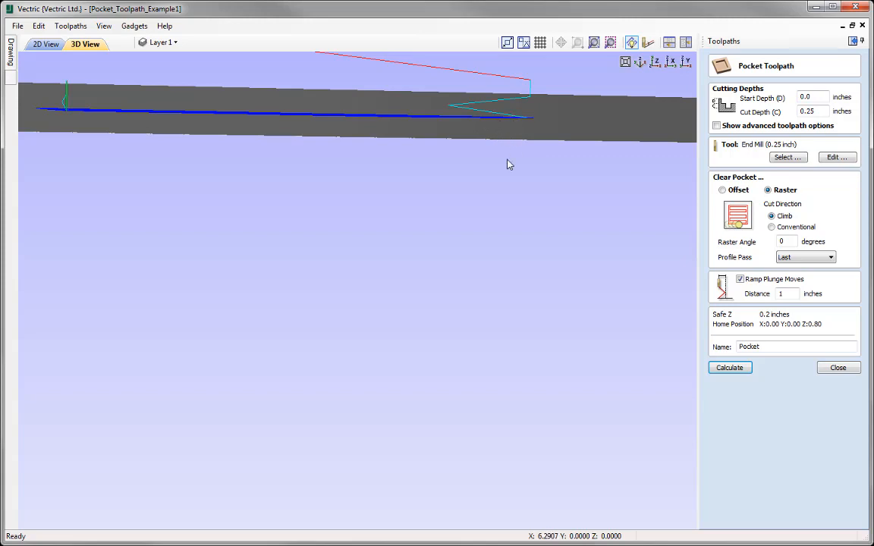
left_click(639, 63)
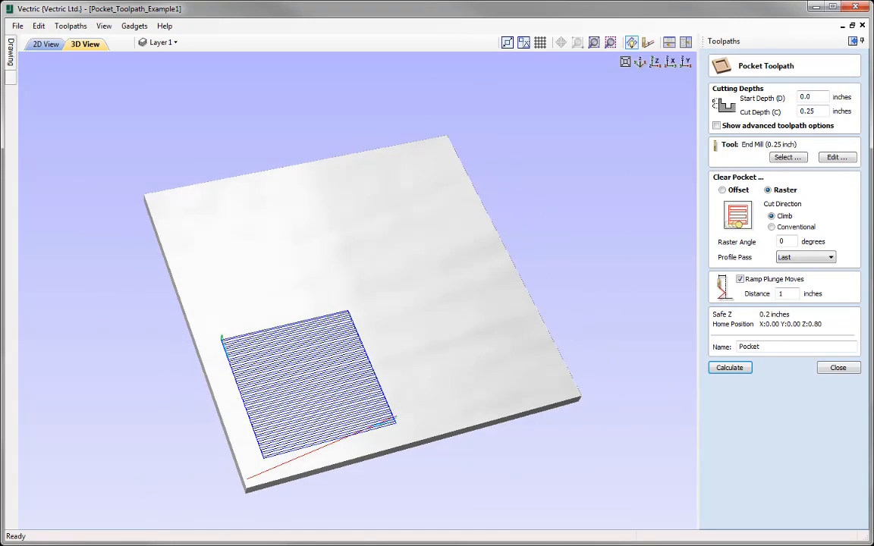
Turn off Ramp Plunge Moves and recalculate the Pocket toolpath
left_click(740, 279)
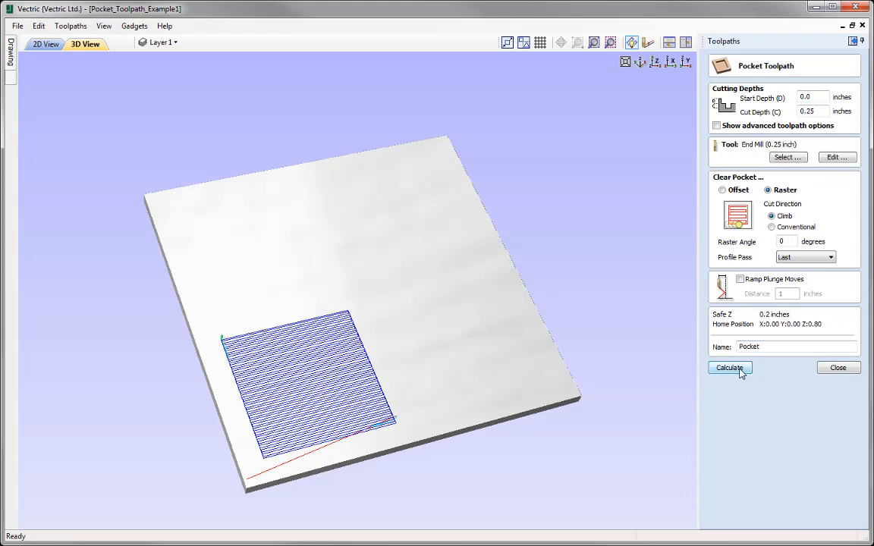
left_click(739, 371)
Show the 2D and 3D views side by side, select all vectors in the drawing and recalculate the Pocket toolpath for them
left_click(686, 41)
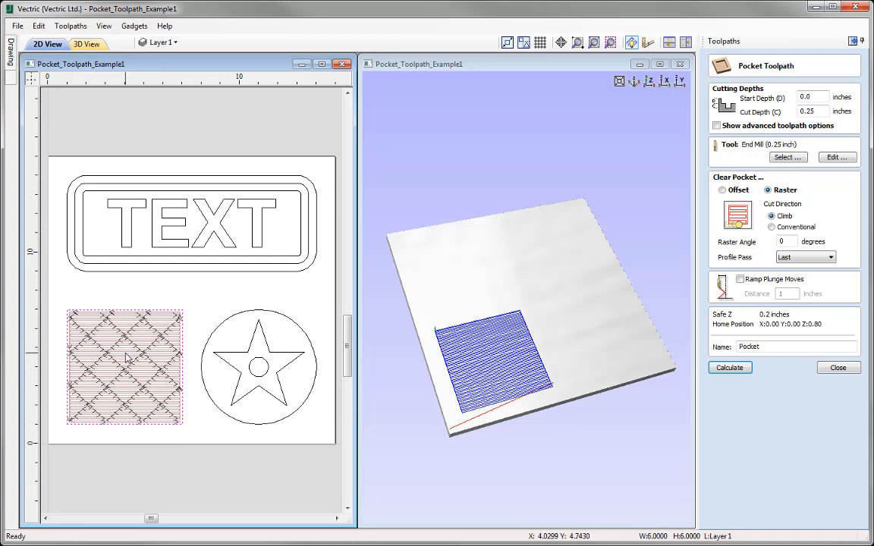
left_click(230, 353)
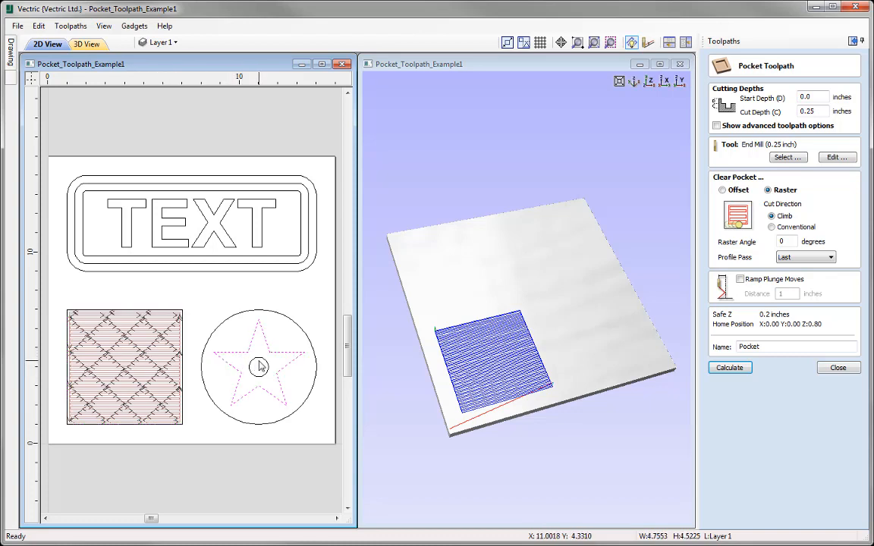
left_click(258, 361)
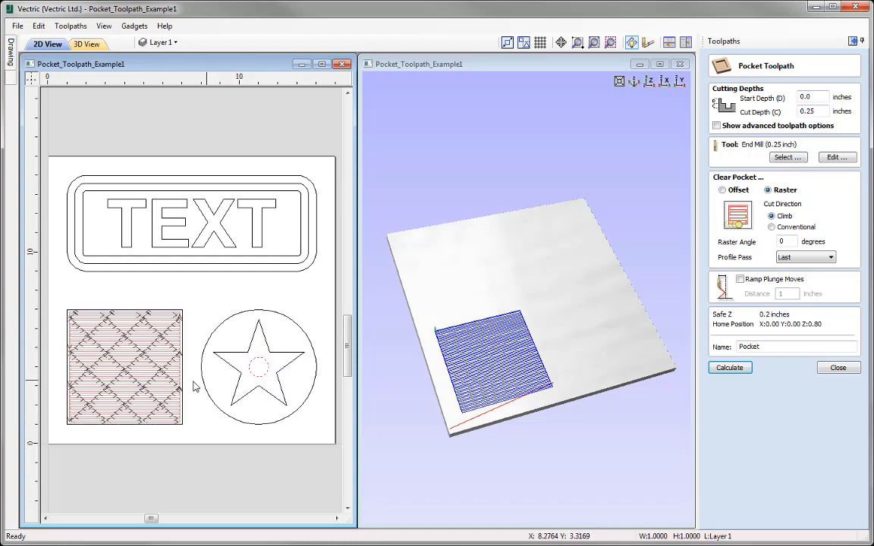
left_click(255, 443)
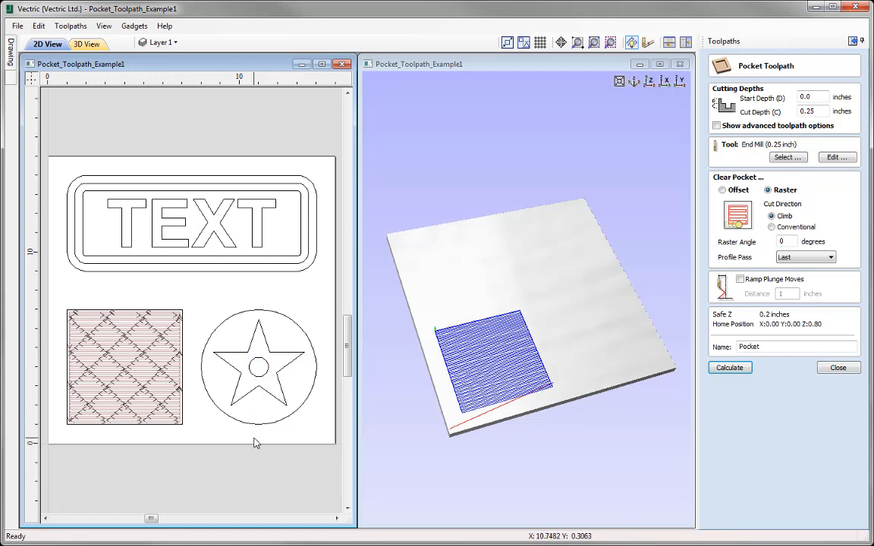
key("ctrl+a")
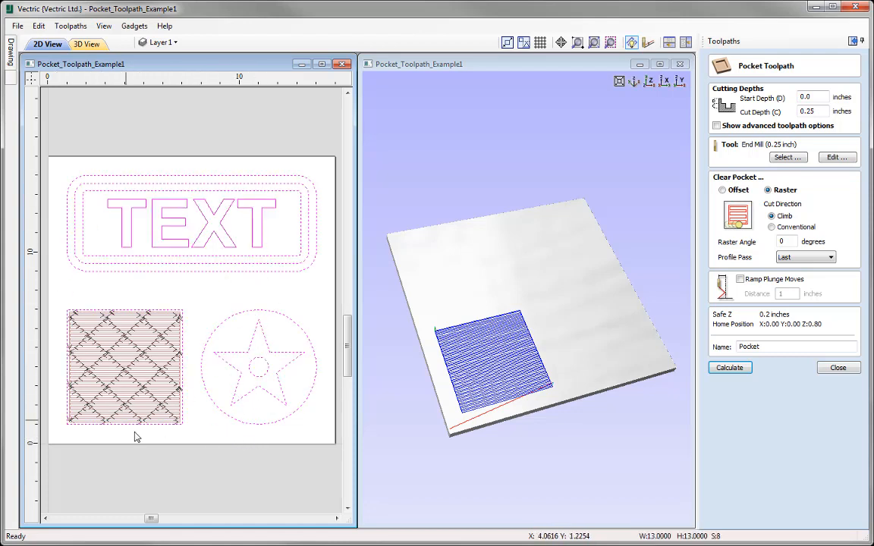
left_click(730, 367)
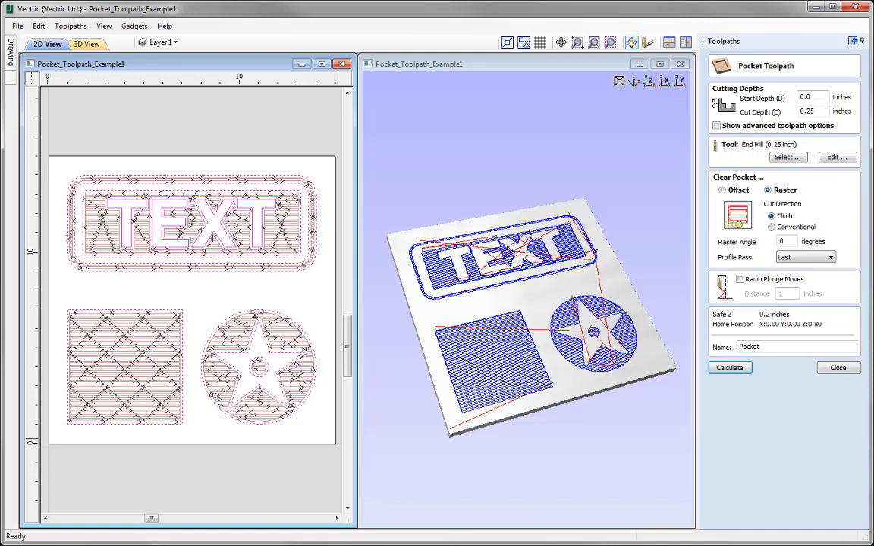
Preview the Pocket toolpath for all vectors in the full 3D view at increased simulation speed, and reset the preview material
left_click(659, 64)
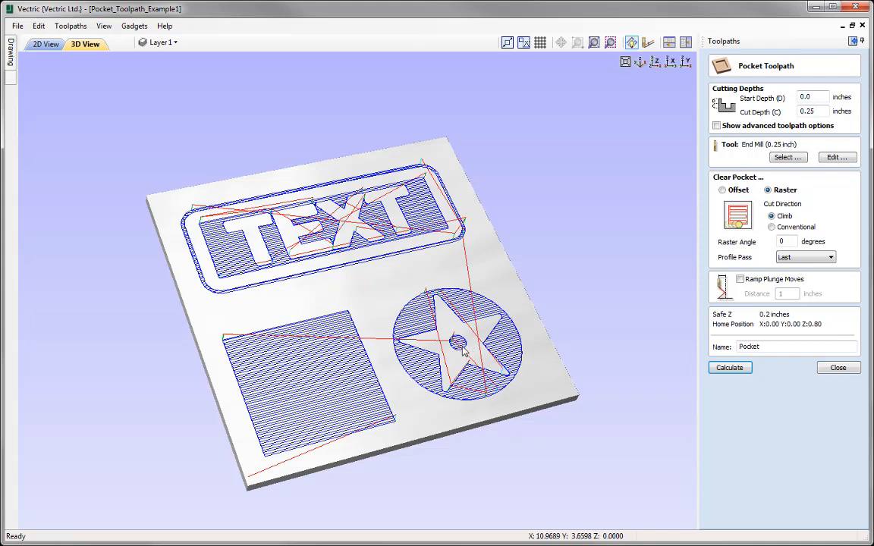
left_click(837, 367)
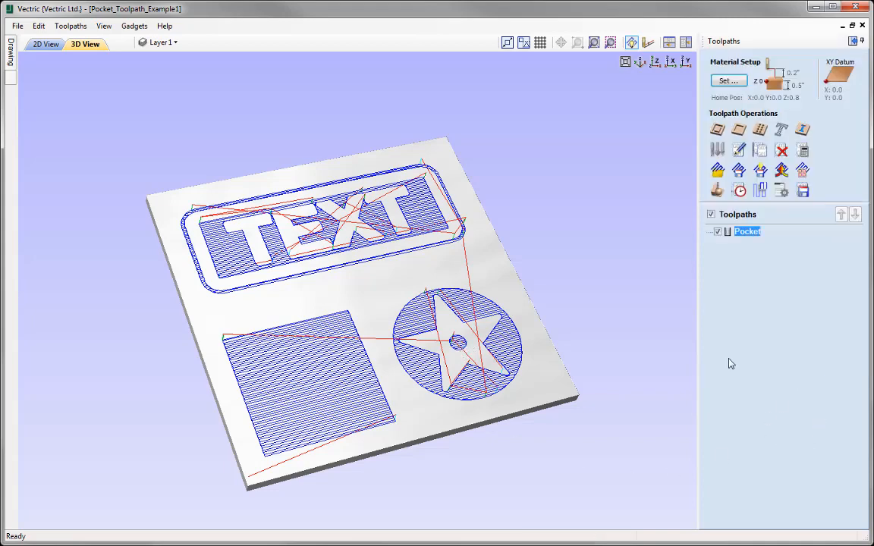
left_click(716, 189)
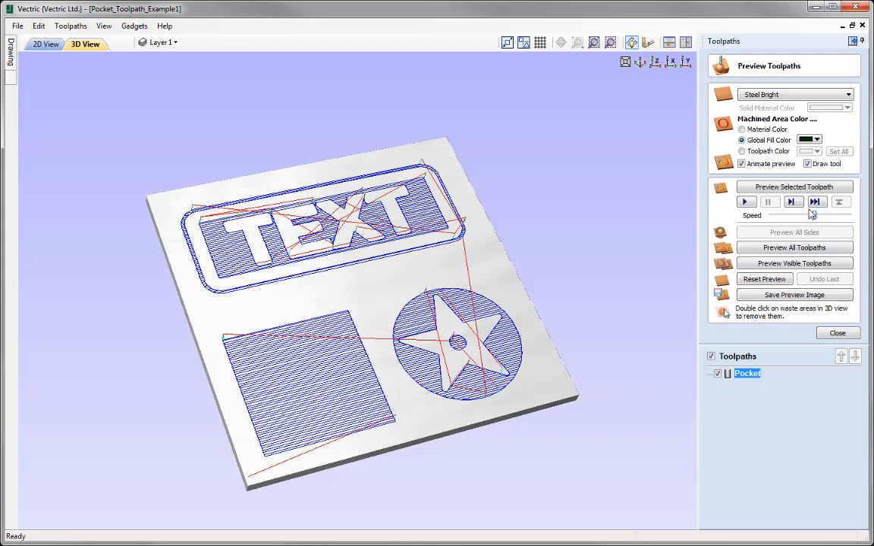
left_click(796, 188)
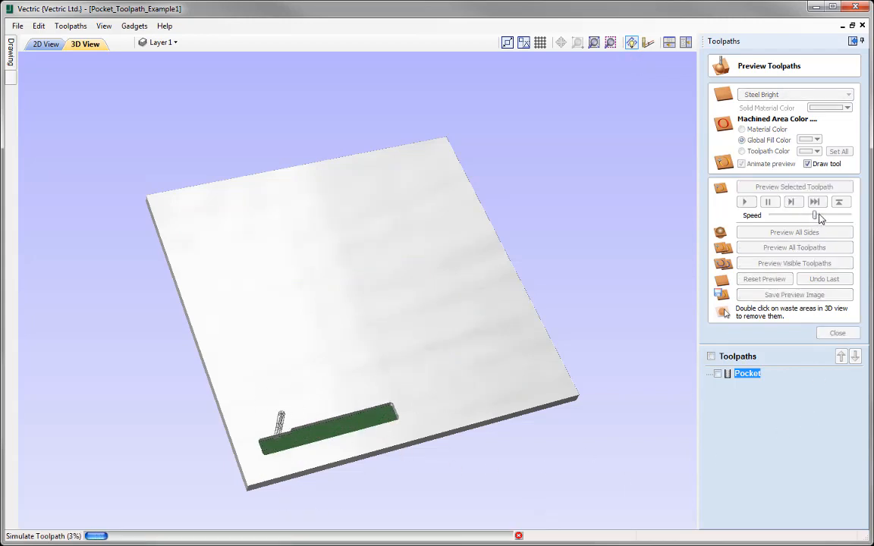
left_click_drag(815, 216, 826, 218)
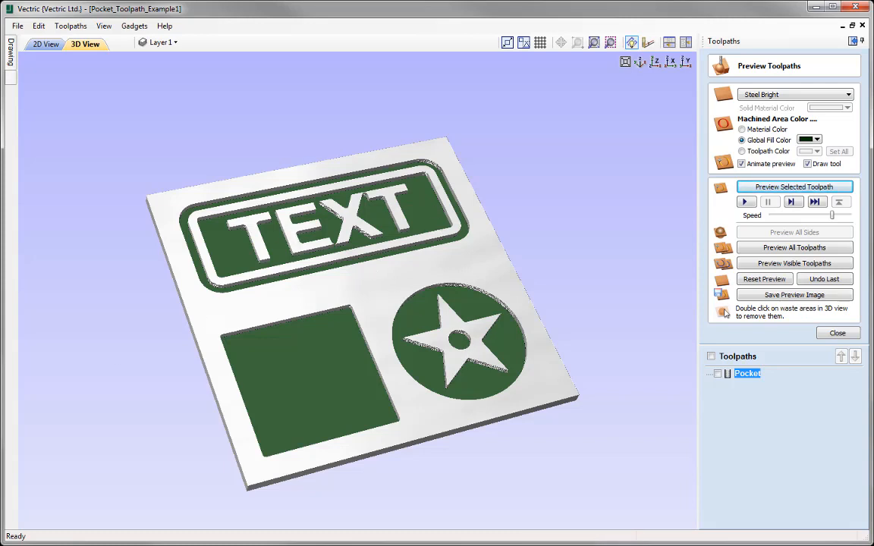
left_click(763, 279)
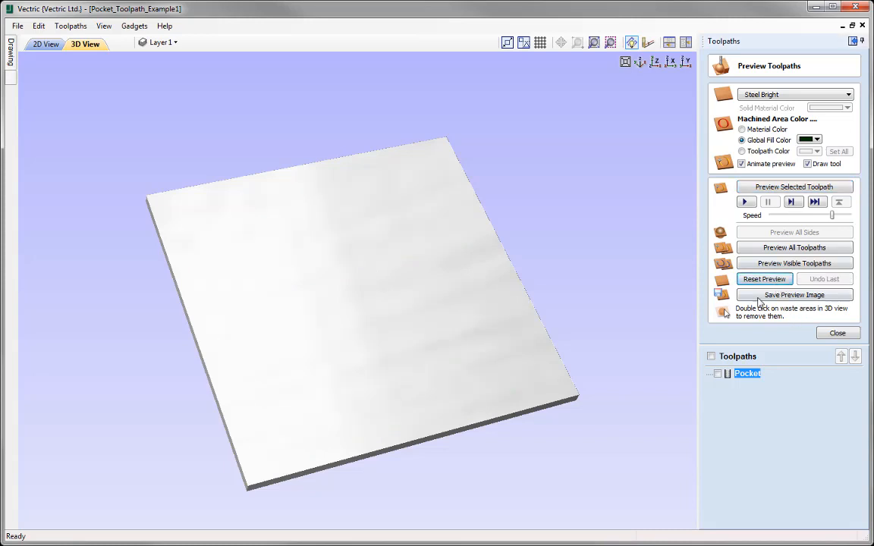
Recalculate the Pocket toolpath in the 2D view for all vectors except the star and the middle rounded rectangle
left_click(44, 44)
left_click(410, 242)
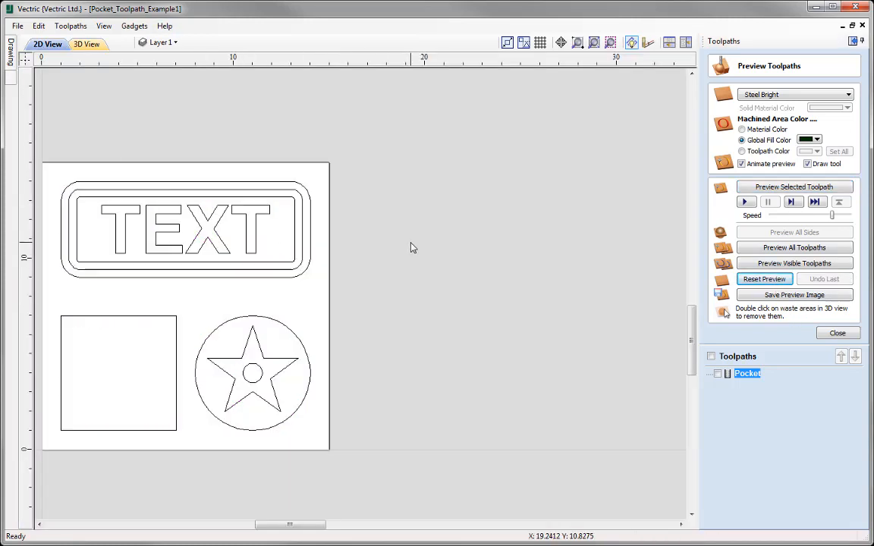
key("F6")
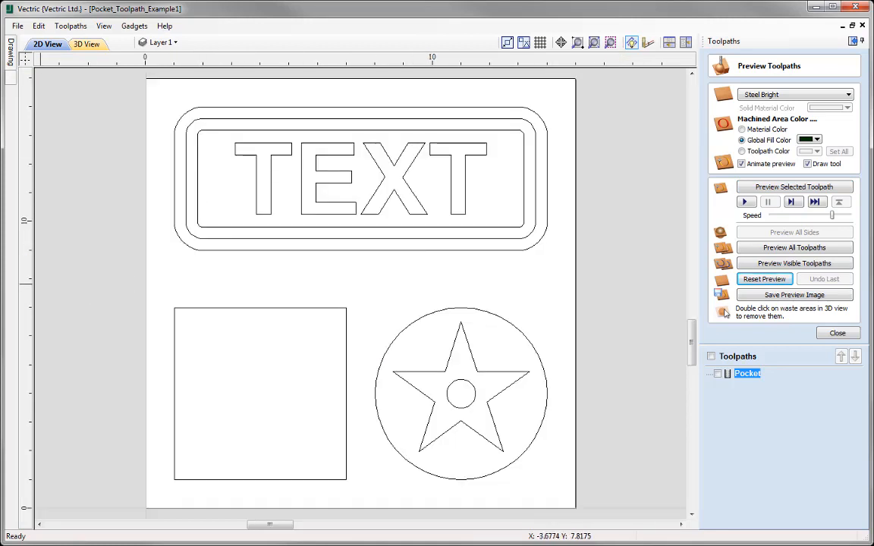
key("ctrl+a")
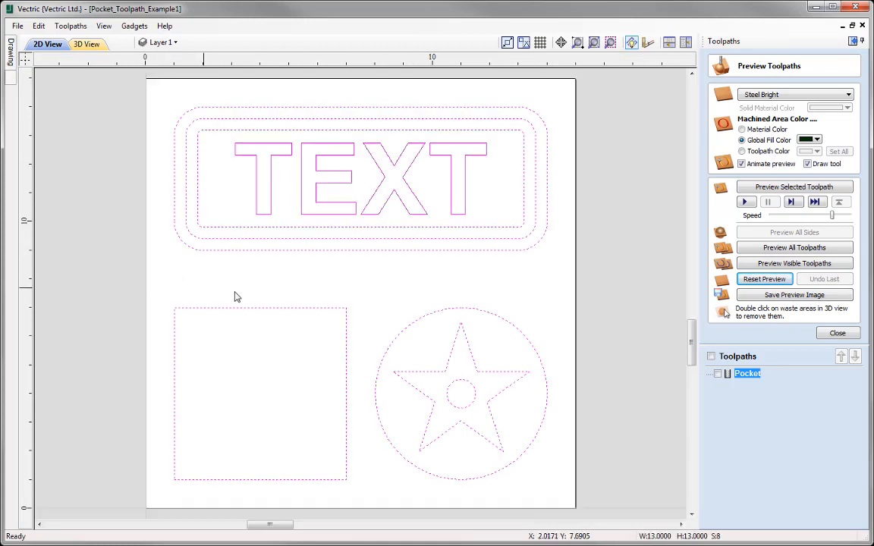
left_click(838, 334)
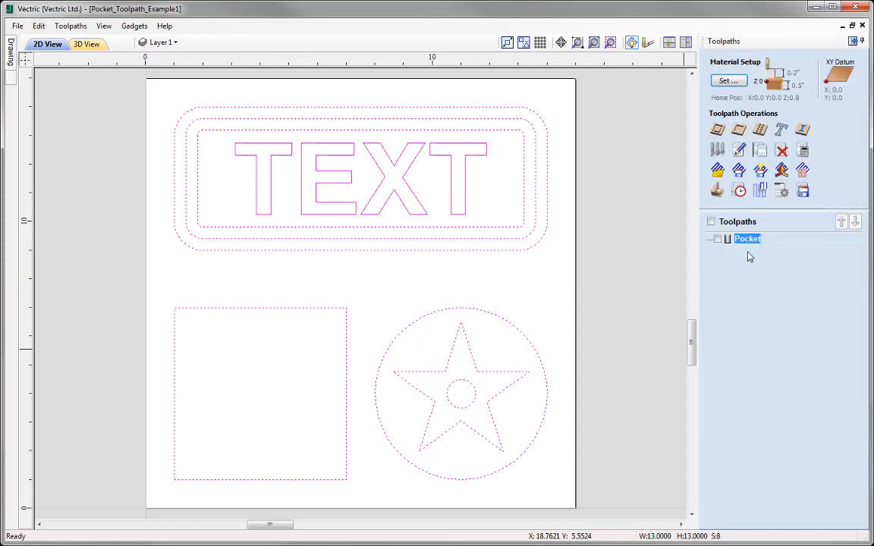
left_click(739, 151)
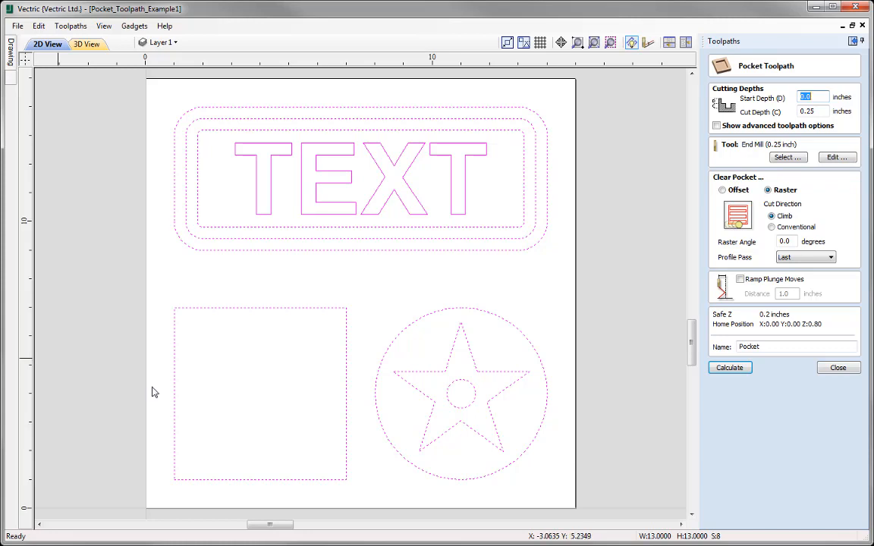
left_click(521, 379, "shift")
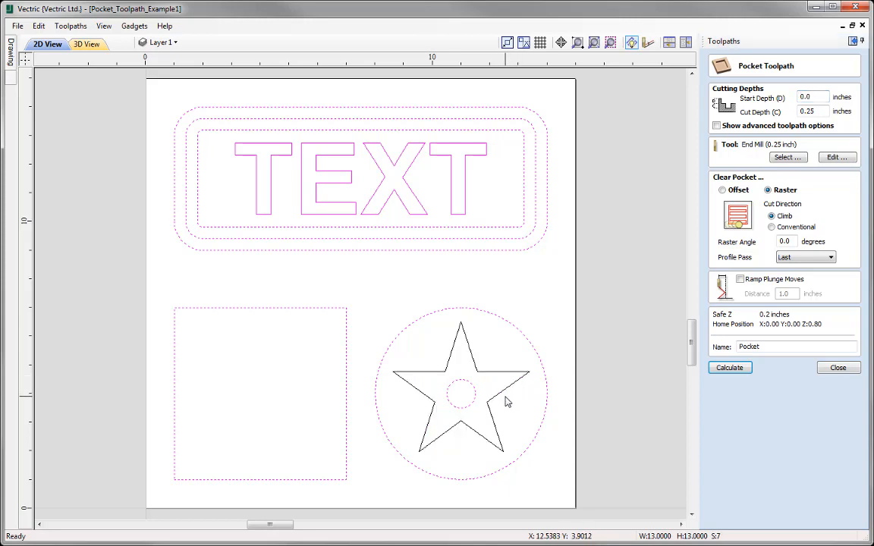
left_click(529, 241, "shift")
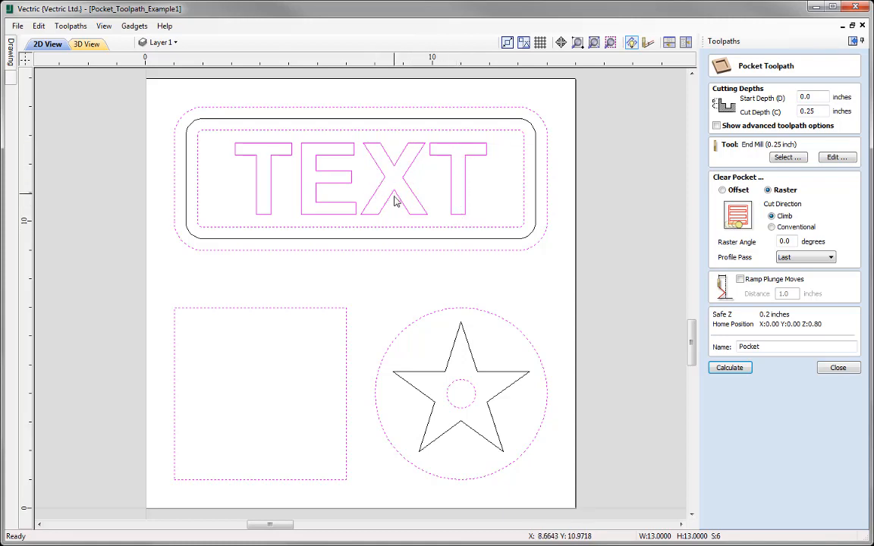
left_click(725, 368)
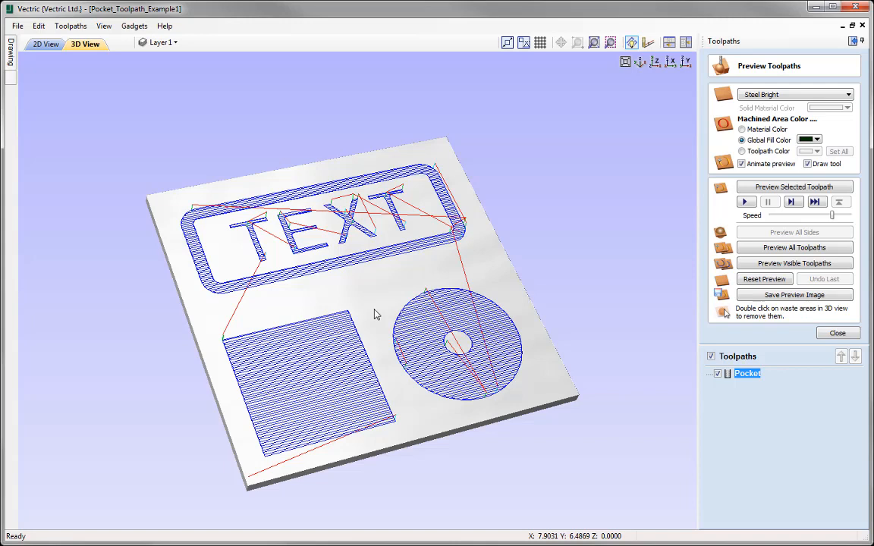
Preview the recalculated Pocket toolpath at maximum simulation speed, reset the material and close the preview
left_click(758, 187)
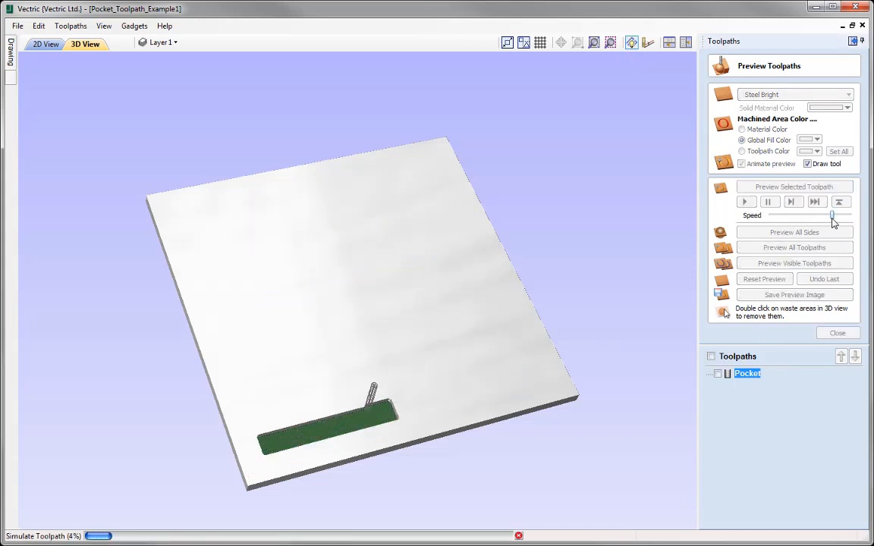
left_click_drag(832, 215, 850, 216)
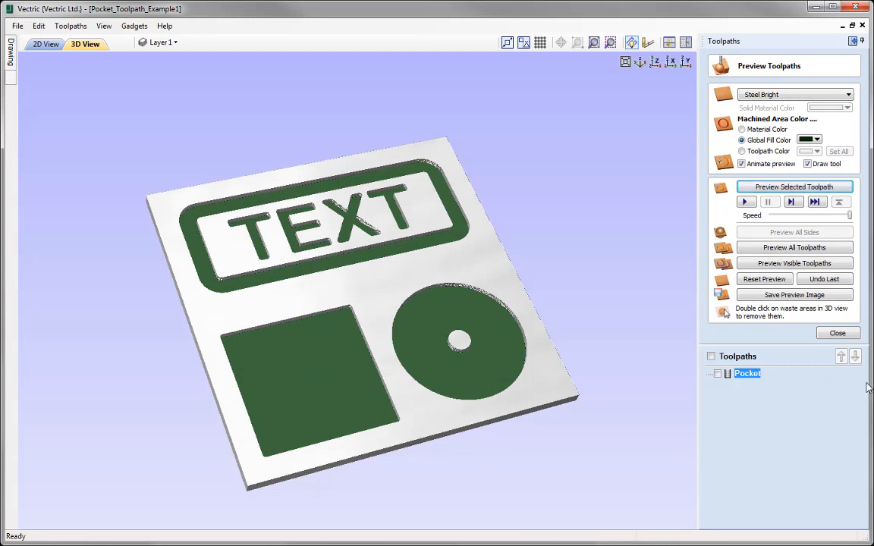
left_click(838, 333)
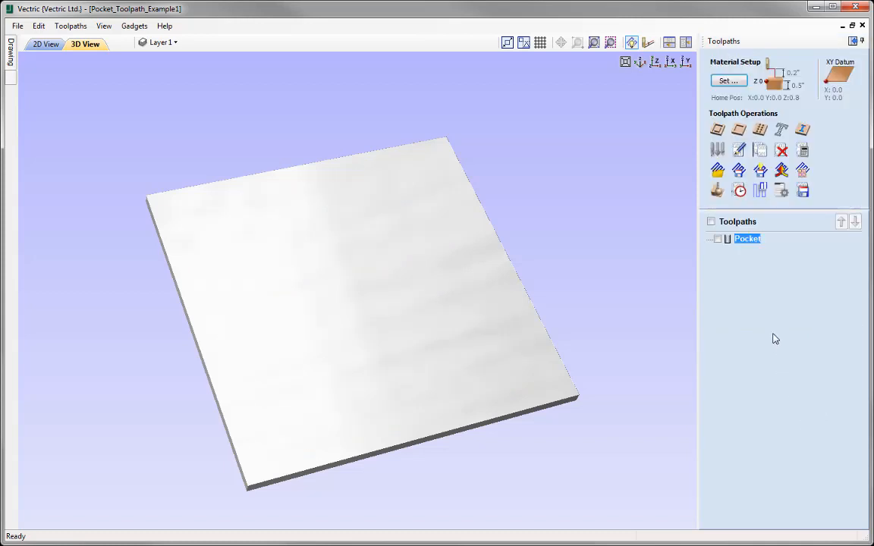
Reopen the Pocket toolpath for editing, select all vectors in the 2D view and show the advanced toolpath options
double_click(747, 240)
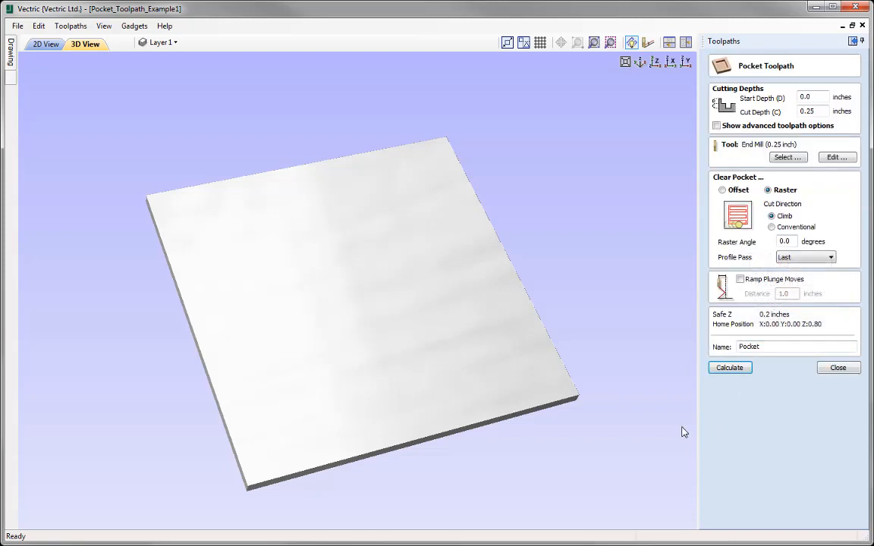
left_click(46, 44)
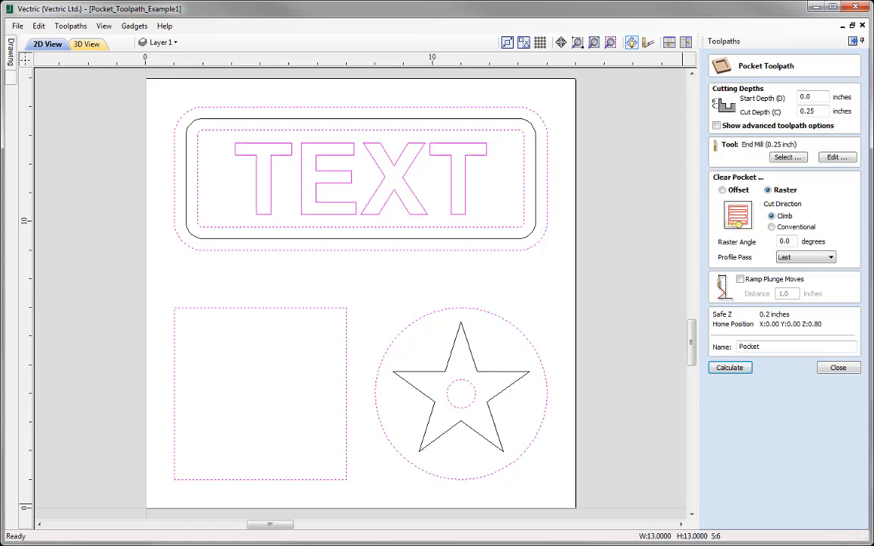
key("ctrl+a")
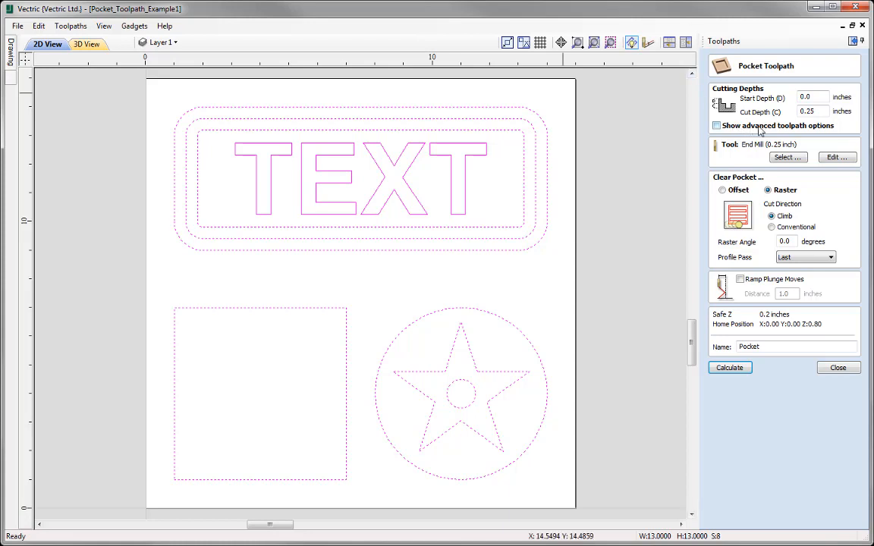
left_click(716, 127)
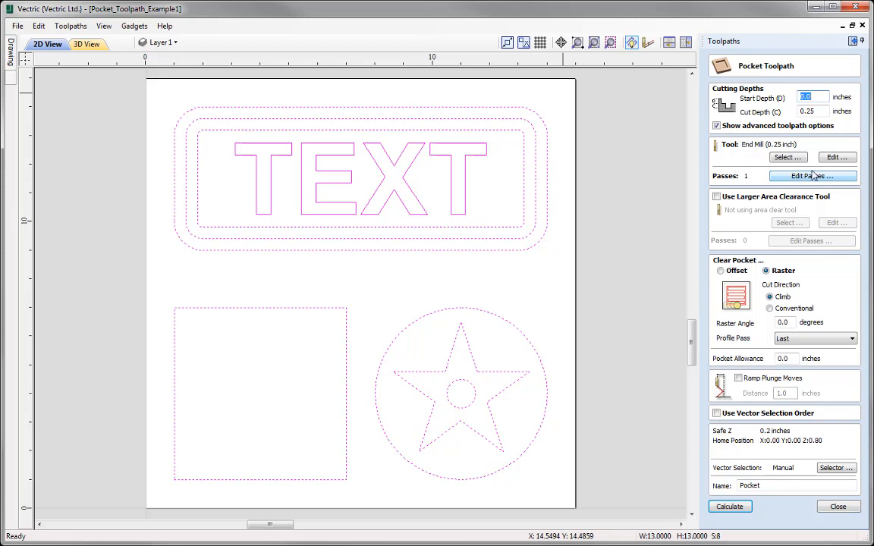
Set the pass depth of the 0.25 inch end mill to 0.1 inches
left_click(844, 161)
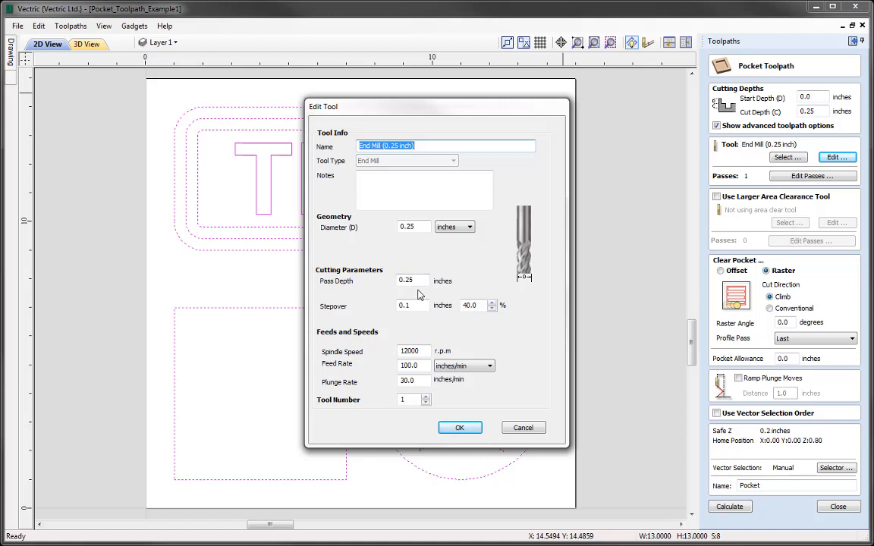
left_click_drag(413, 280, 404, 279)
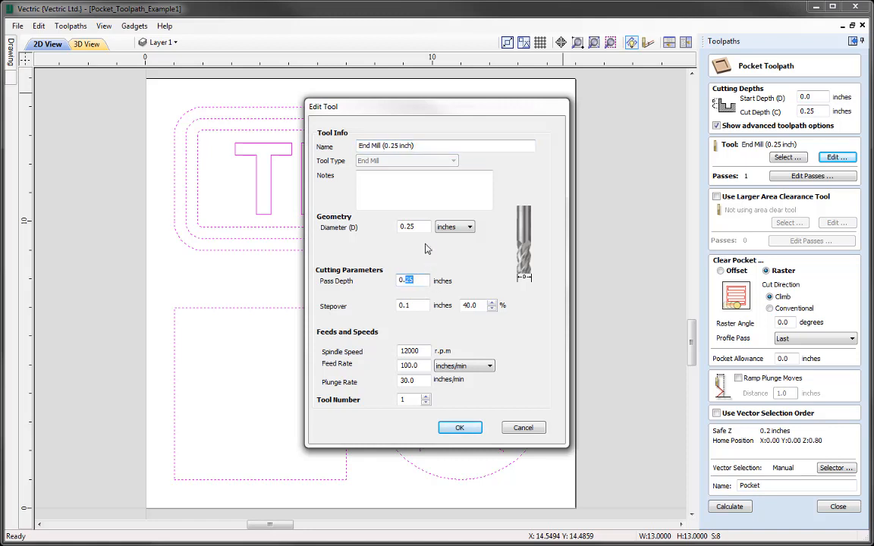
type("4")
left_click(459, 430)
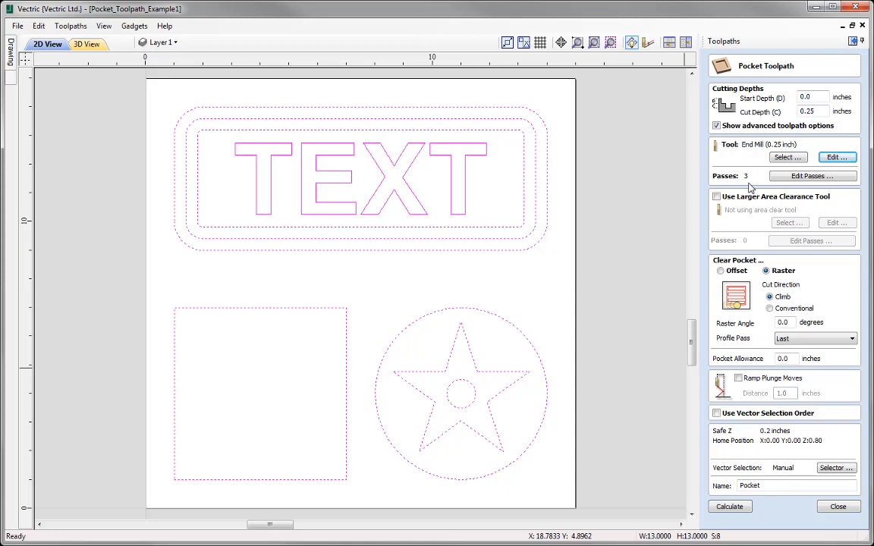
Populate the pass depths with the exact tool pass depth maintained, and repopulate them with that option off
left_click(819, 182)
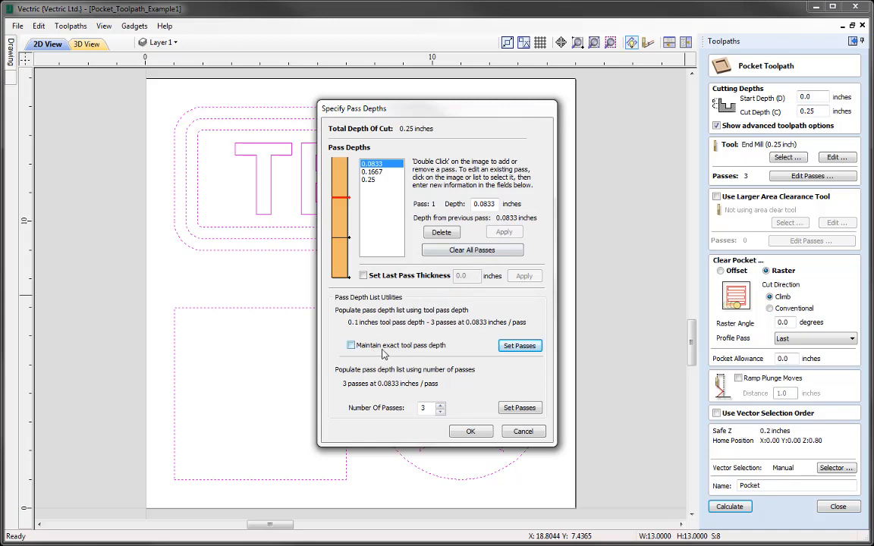
left_click(351, 346)
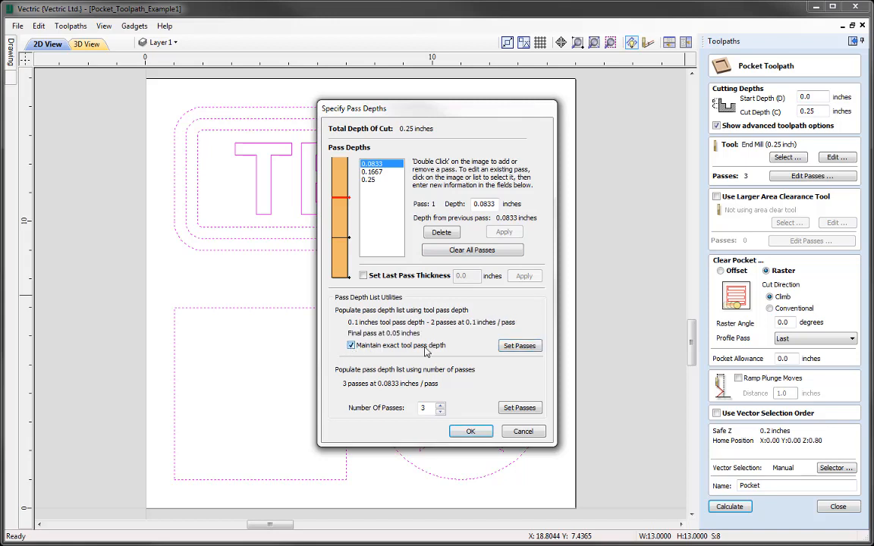
left_click(519, 346)
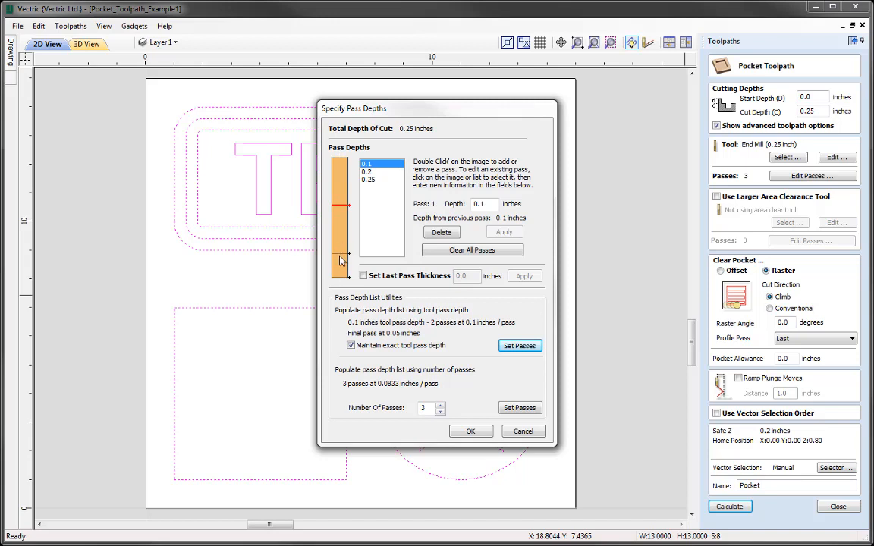
left_click(351, 346)
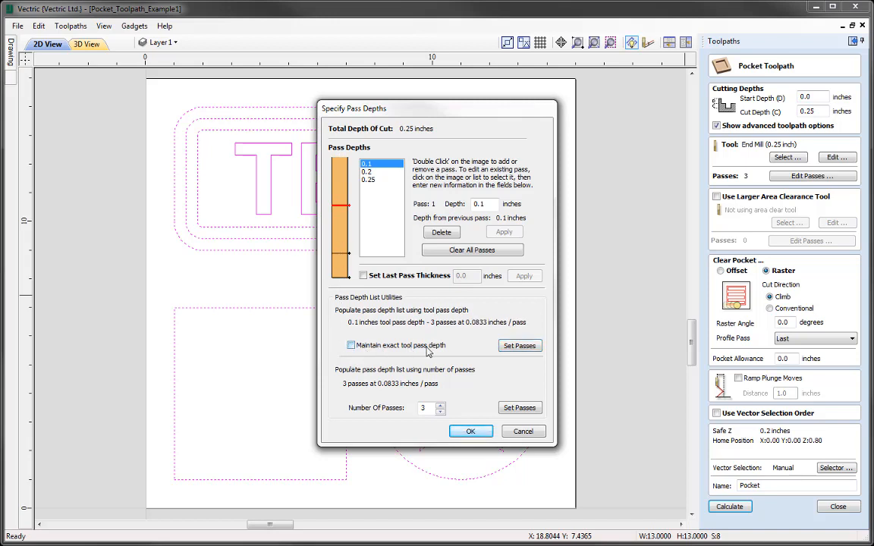
left_click(518, 346)
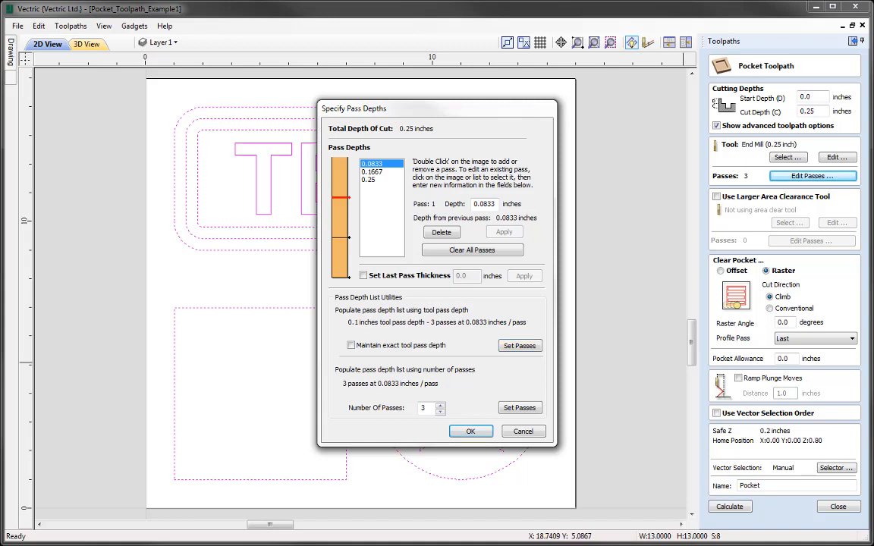
Try up to 7 equal passes for the pocket and settle on 4 in the pass depth list
left_click(440, 406)
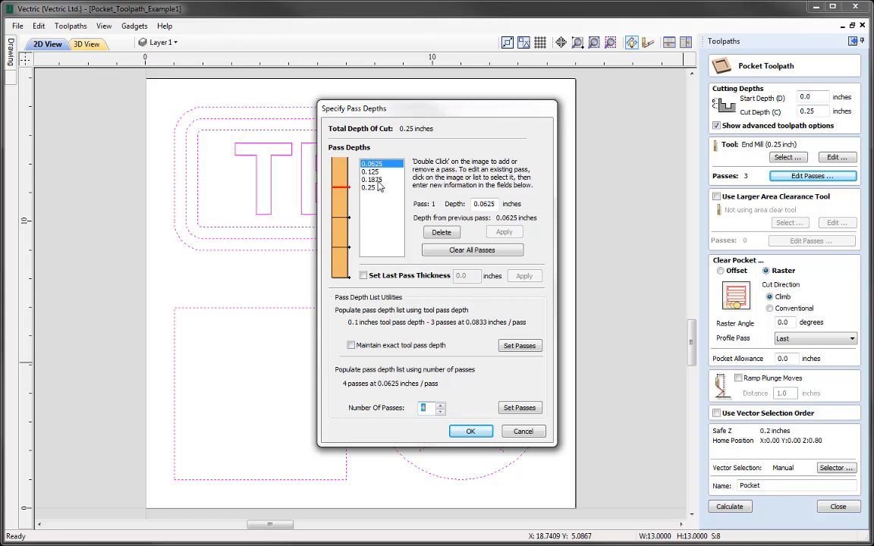
left_click(440, 405)
left_click(440, 405)
left_click(440, 405)
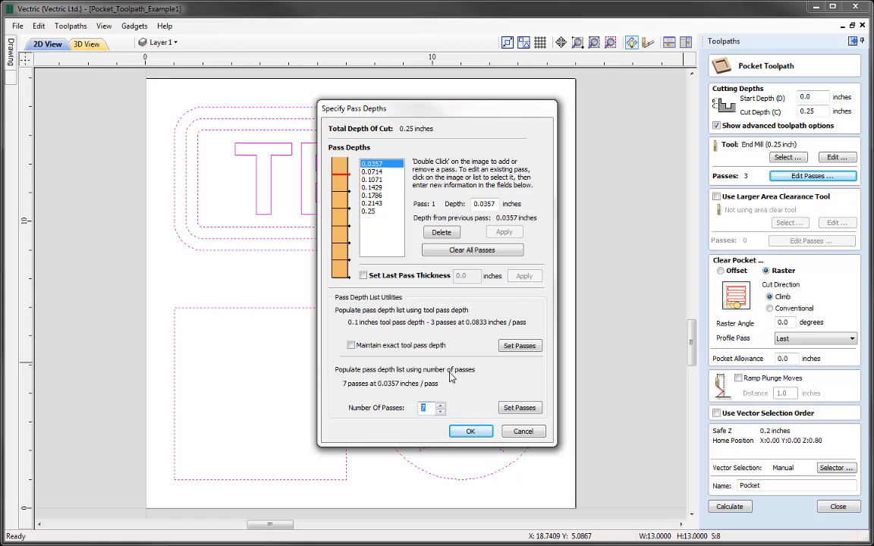
type("4")
left_click(519, 409)
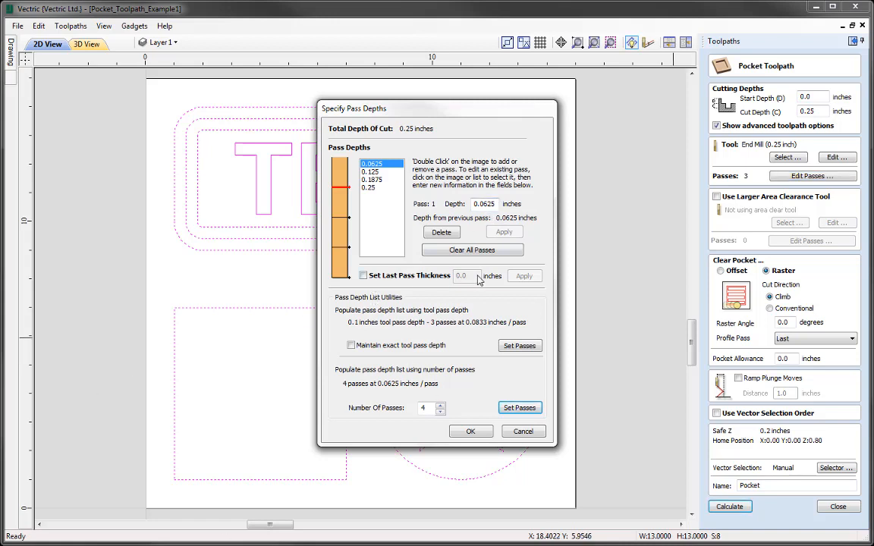
Try a last pass thickness of 0.02 inches, and restore the four equal passes without it
left_click(418, 282)
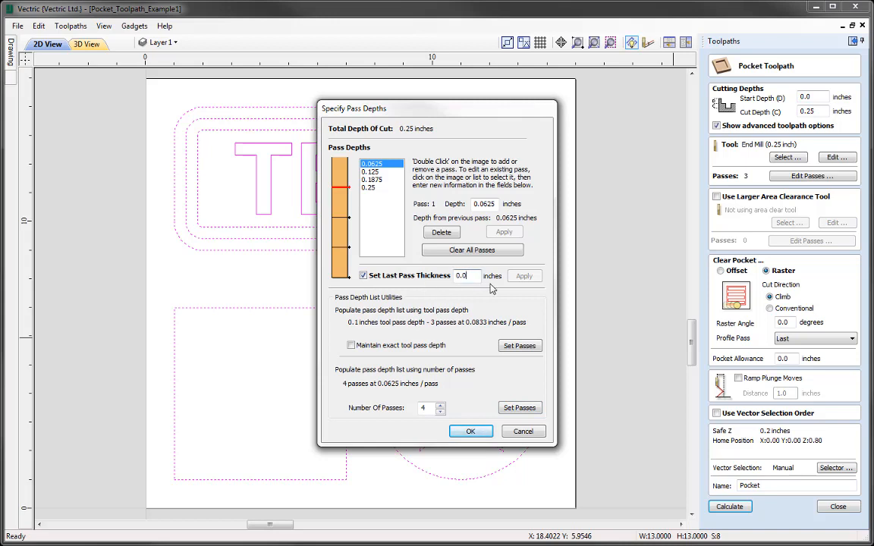
type("2")
left_click(523, 278)
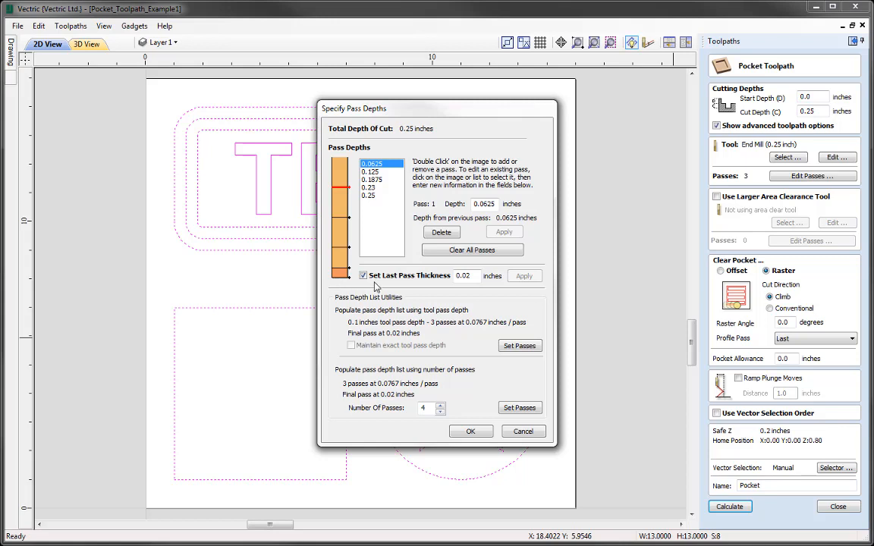
left_click(362, 275)
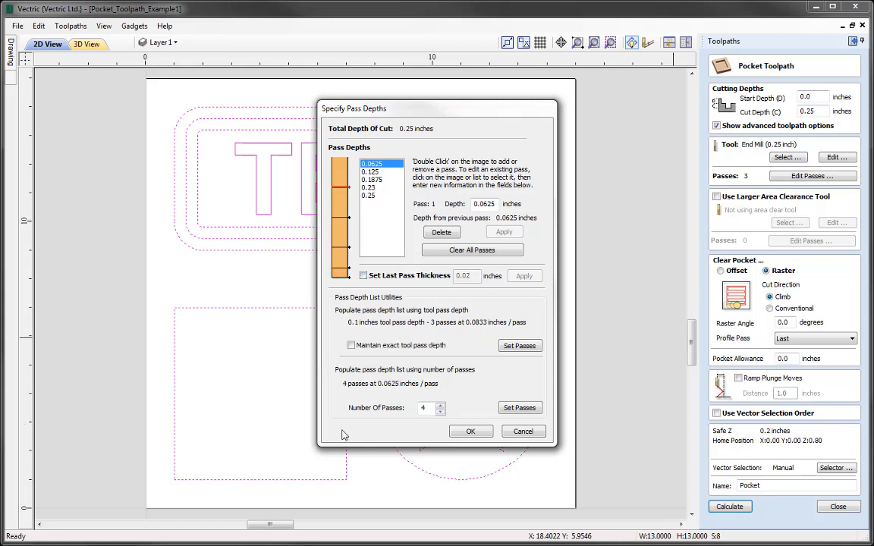
left_click(521, 408)
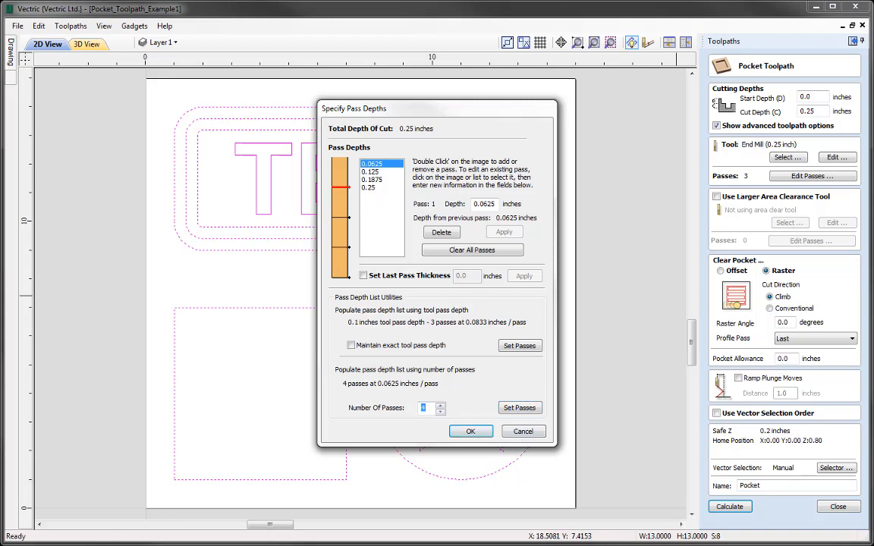
Delete the 0.125 inch pass from the pass depth list
left_click(372, 179)
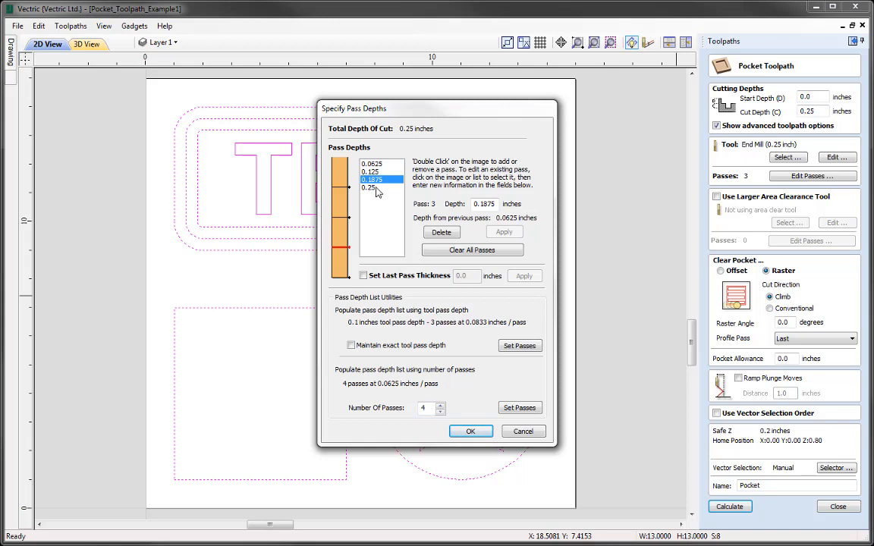
left_click(376, 187)
left_click(372, 172)
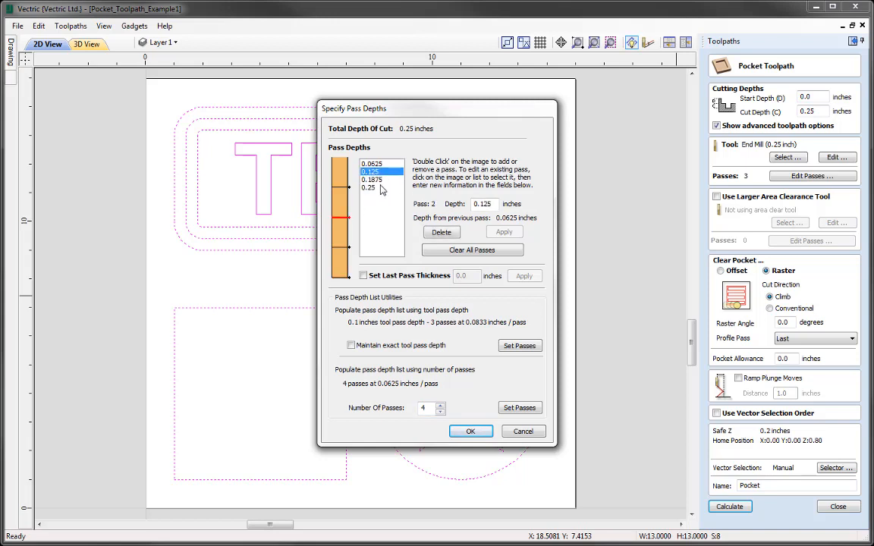
left_click(444, 233)
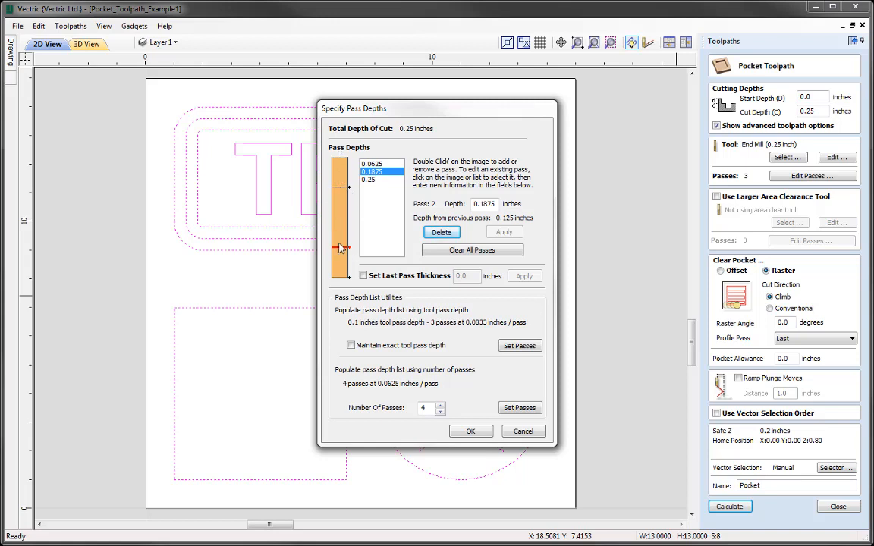
Set the depth of the second pass to 0.15 inches and apply it
left_click(373, 164)
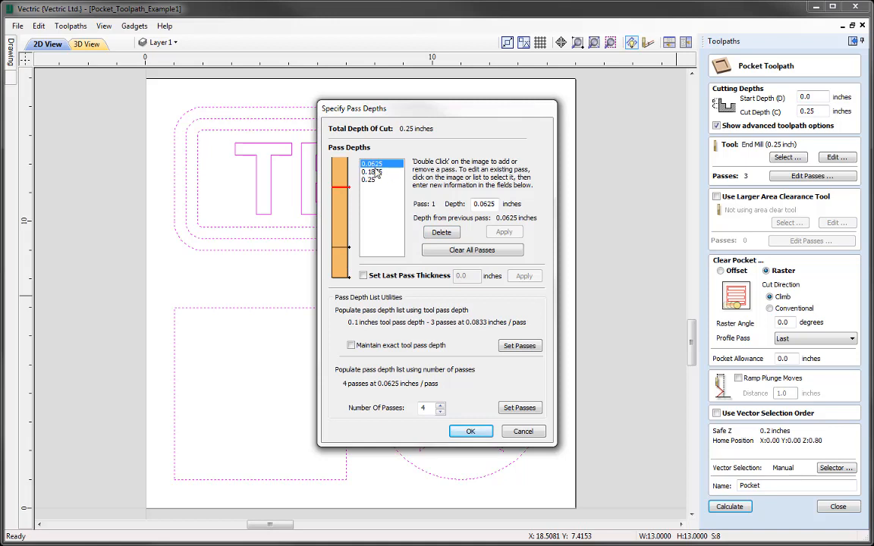
left_click(372, 171)
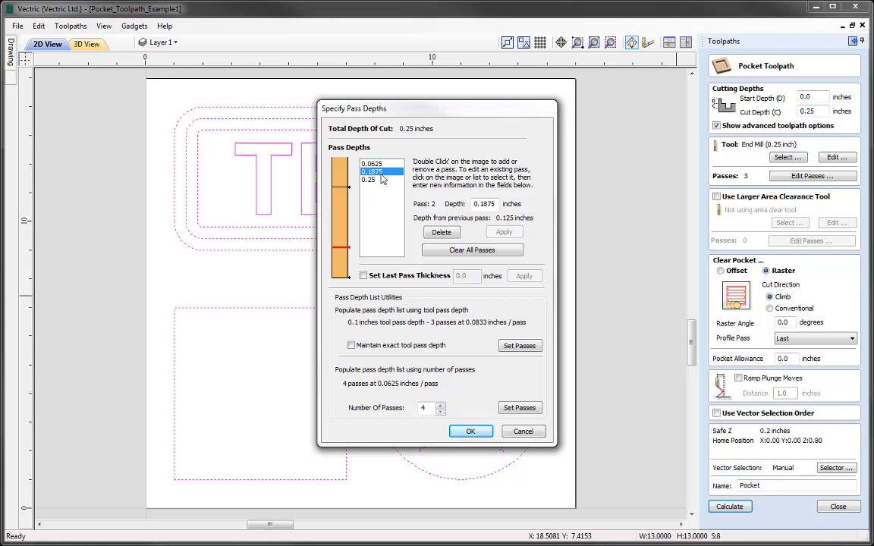
left_click(371, 180)
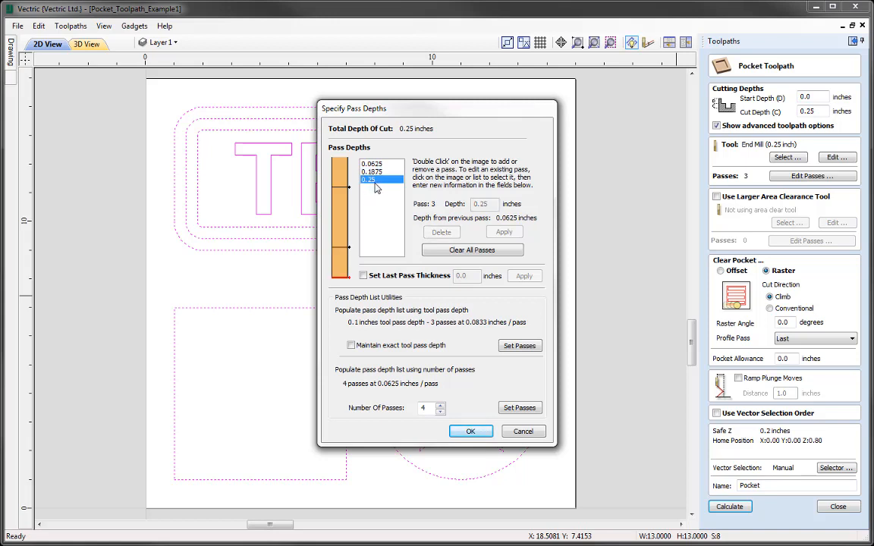
key("Up")
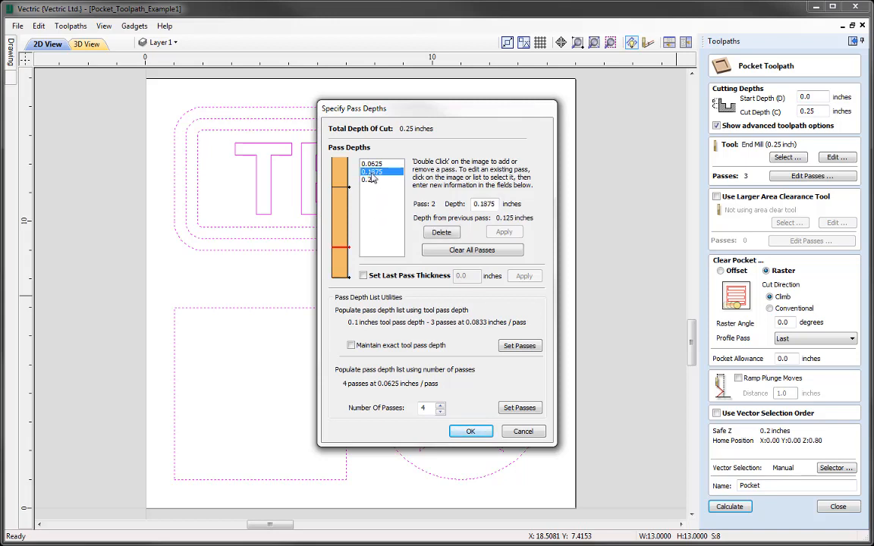
left_click_drag(481, 203, 529, 210)
type("5")
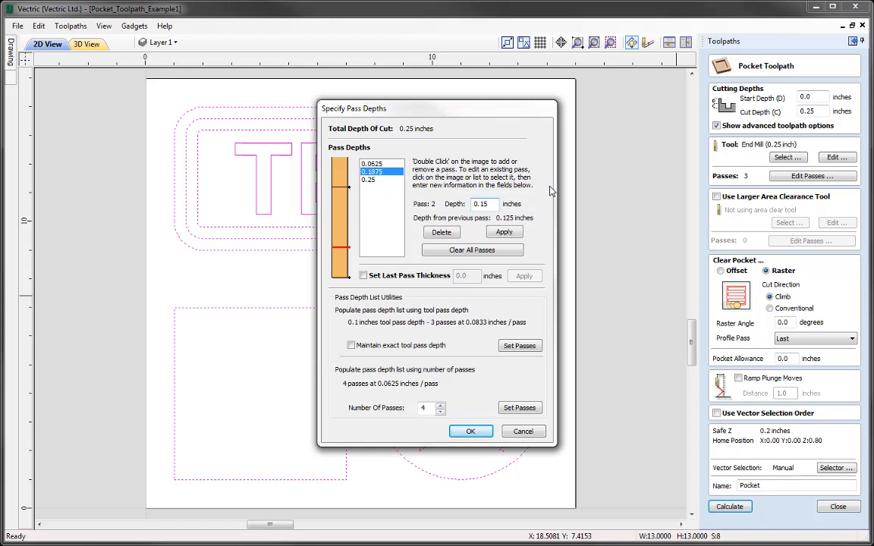
left_click(506, 234)
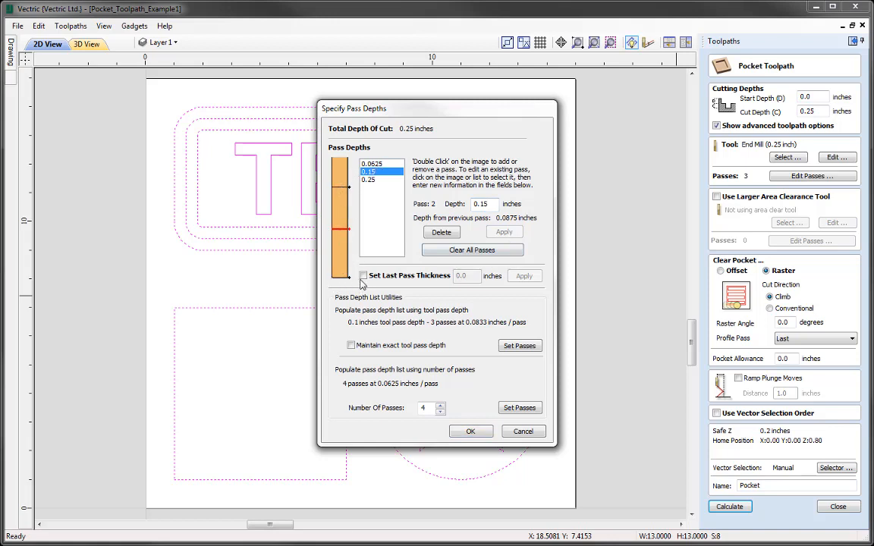
Clear all passes, populate the list with 3 equal passes and accept the pass depths
left_click(374, 165)
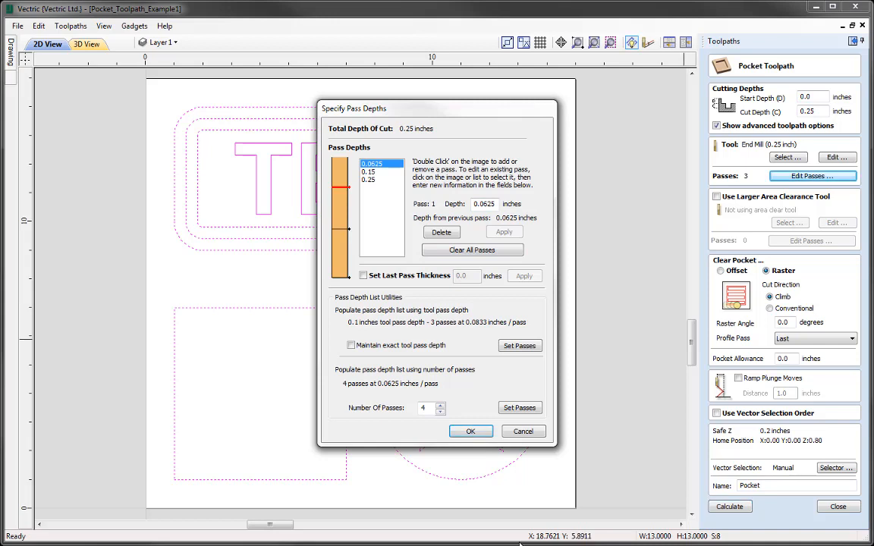
left_click(494, 252)
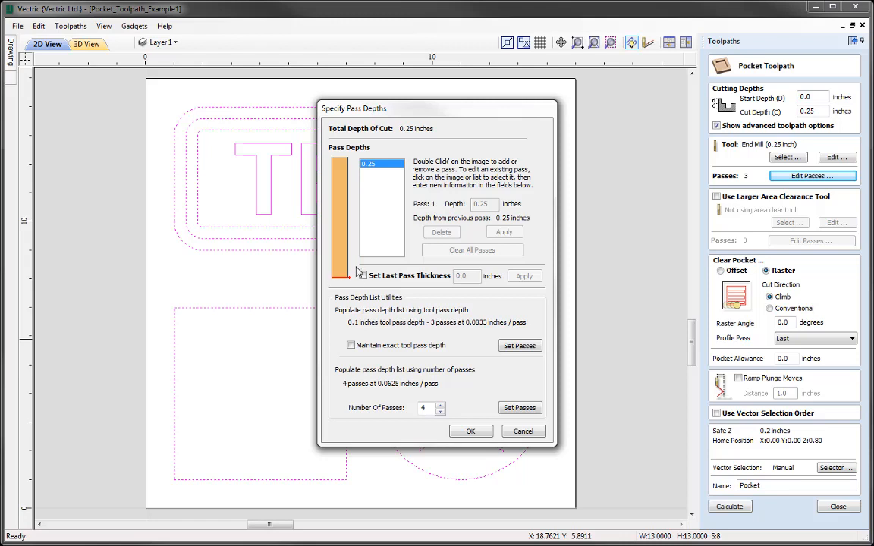
left_click(372, 167)
left_click(440, 412)
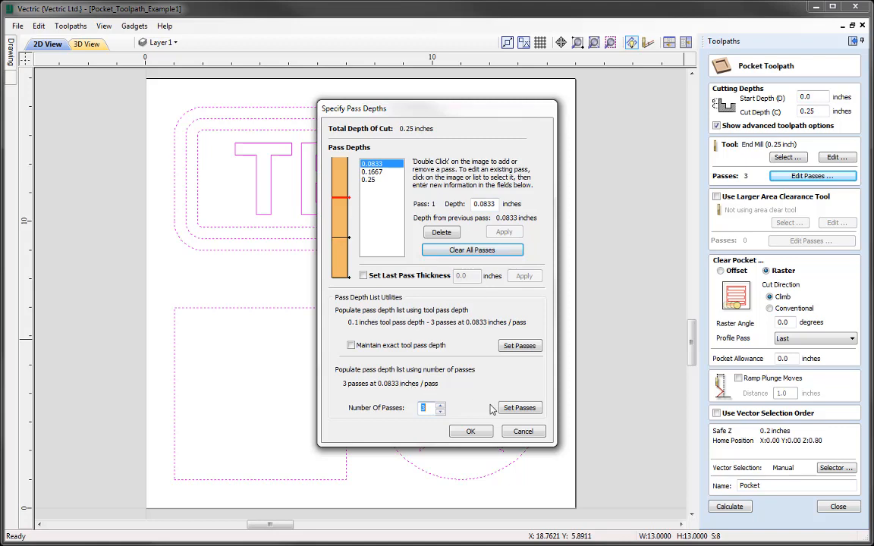
left_click(470, 432)
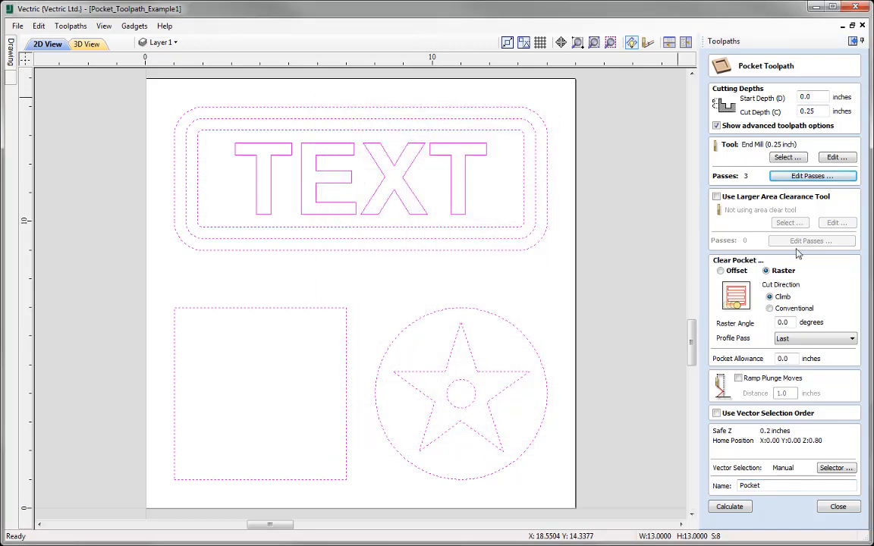
Recalculate the Pocket toolpath with the edited passes and preview it on the material
left_click(731, 507)
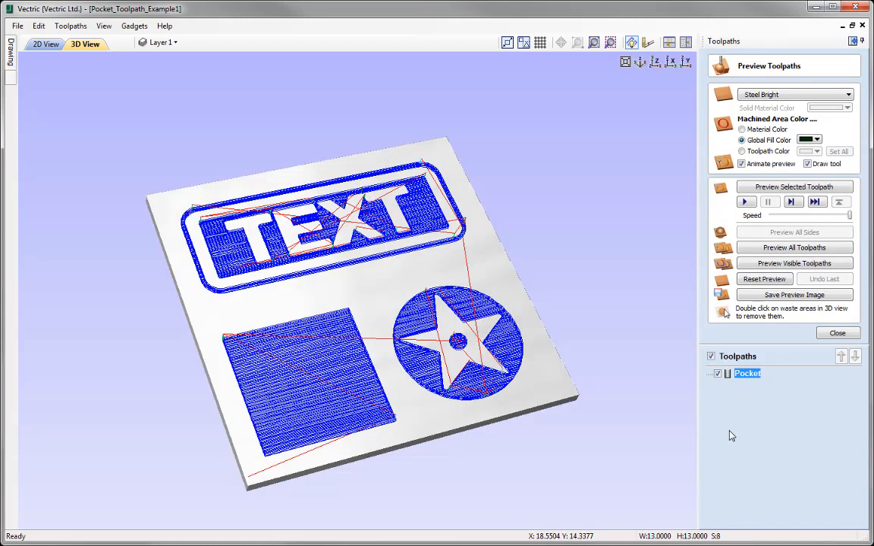
left_click(793, 189)
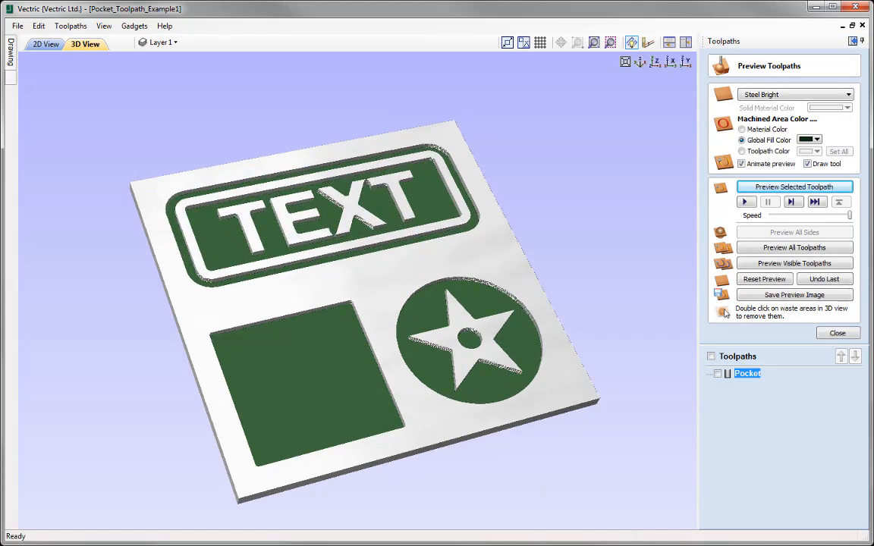
scroll(345, 249, "up", 6)
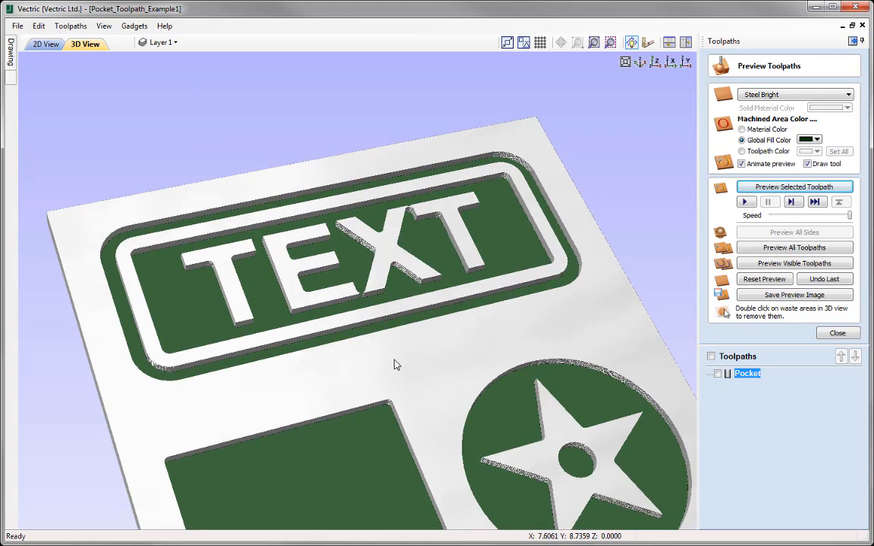
Inspect the previewed lettering from close up and from above, and the Pocket toolpath's lines around the letters in the 2D view
scroll(395, 309, "up", 4)
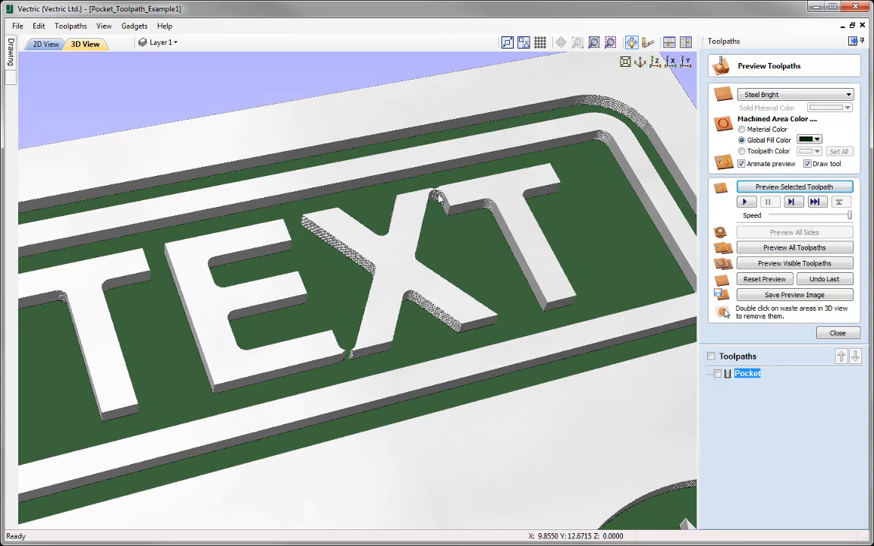
left_click(656, 61)
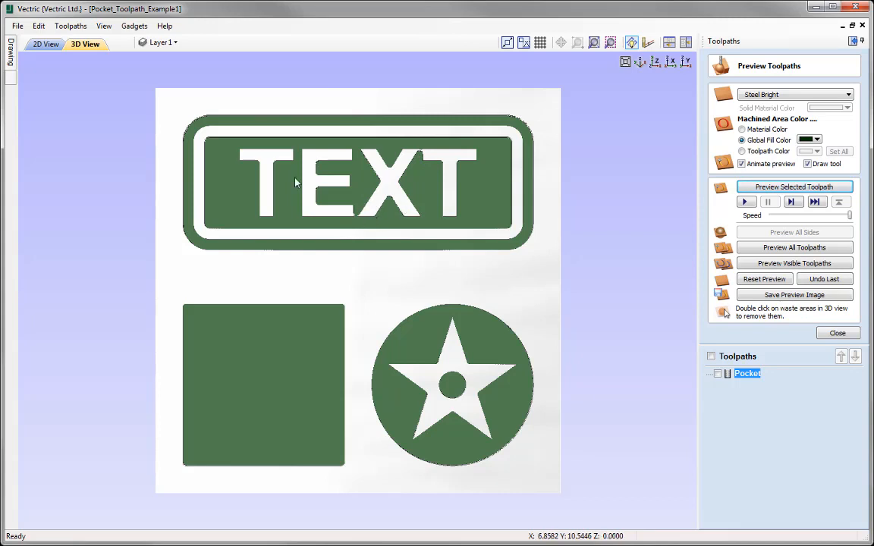
left_click(46, 44)
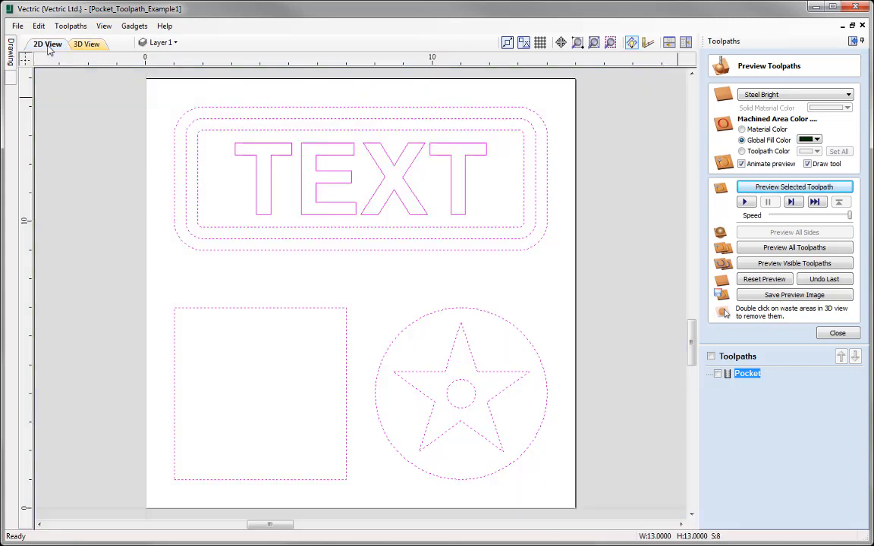
left_click(718, 374)
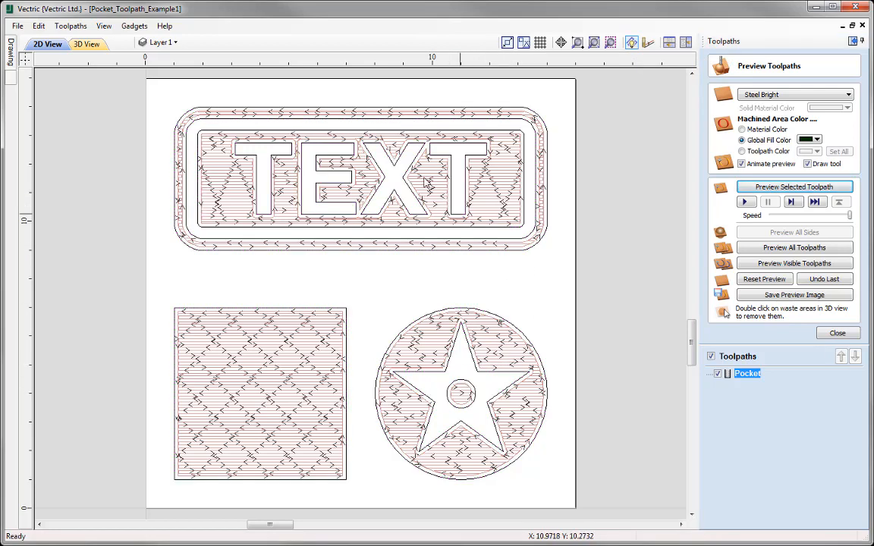
scroll(472, 240, "up", 2)
scroll(490, 240, "up", 2)
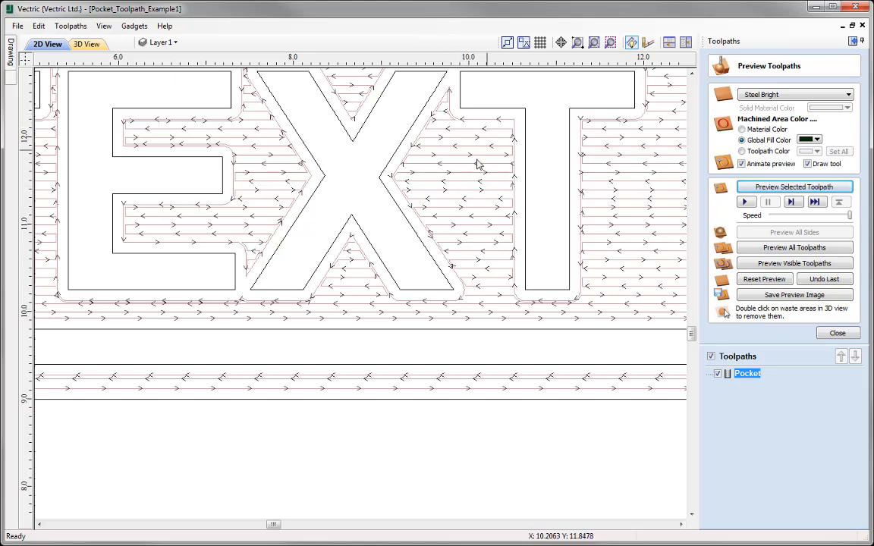
scroll(458, 176, "down", 2)
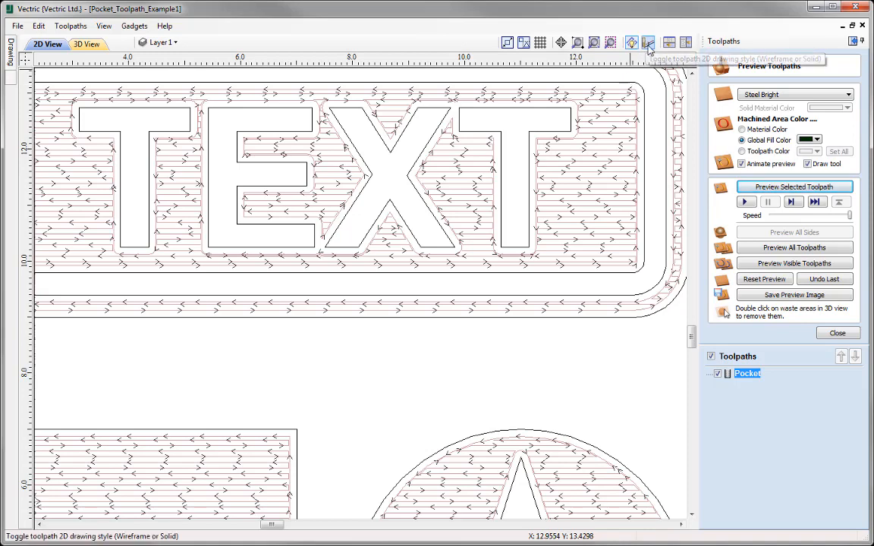
Switch the 2D toolpath drawing style to solid, close the toolpath preview and fit the whole job in view
left_click(647, 43)
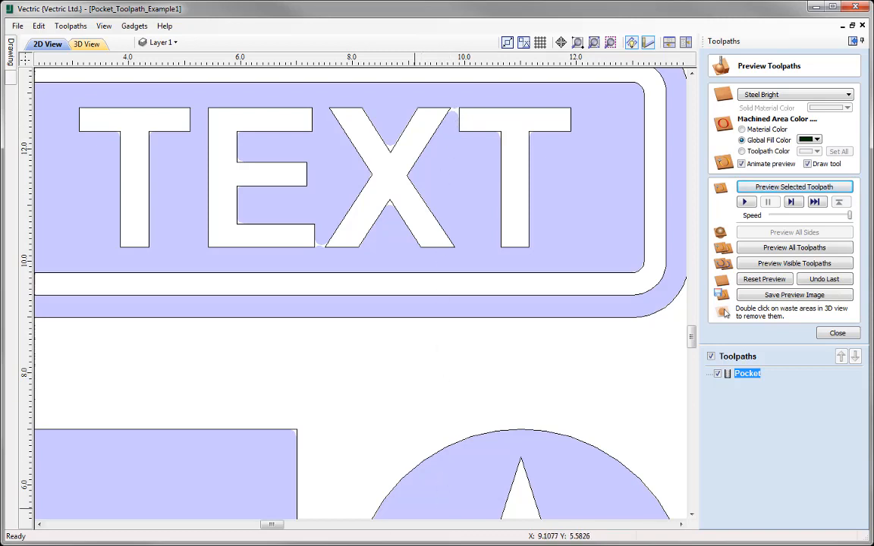
left_click(836, 334)
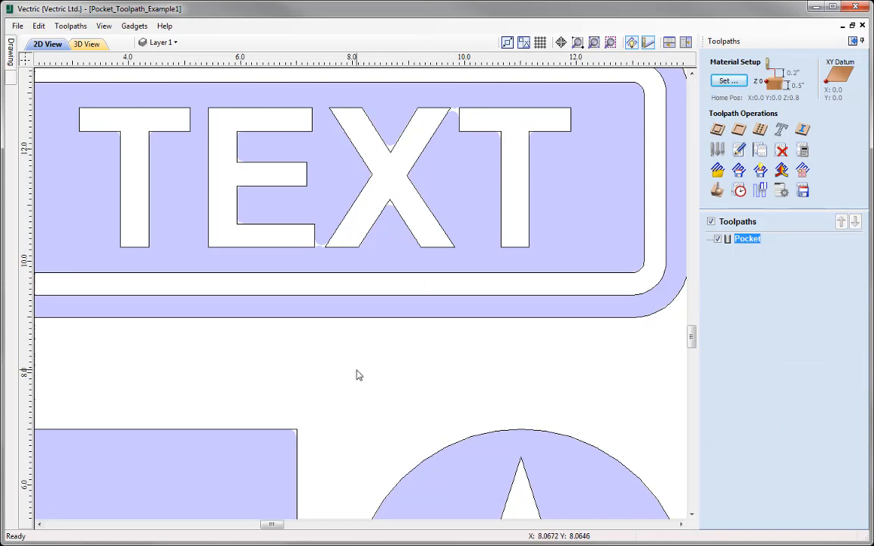
key("F6")
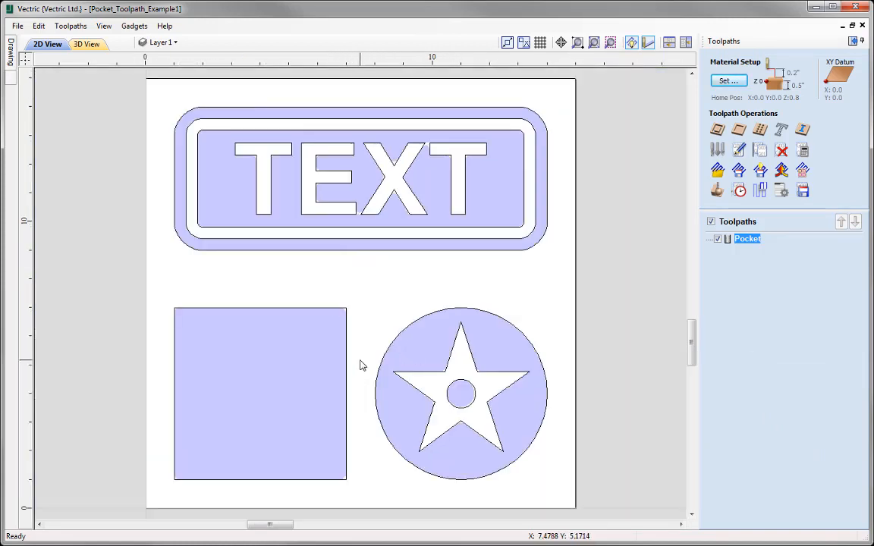
Change the Pocket toolpath's tool to End Mill (0.125 inch) and recalculate it
mouse_move(747, 242)
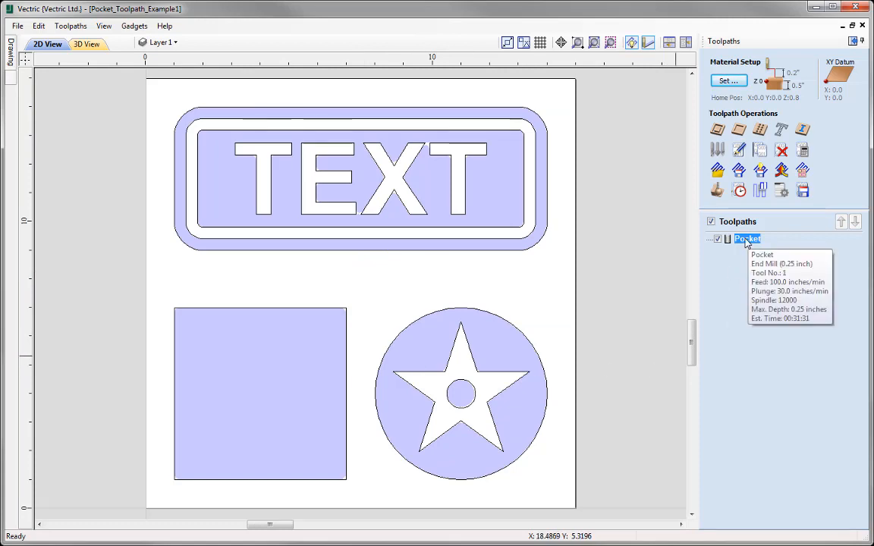
double_click(747, 240)
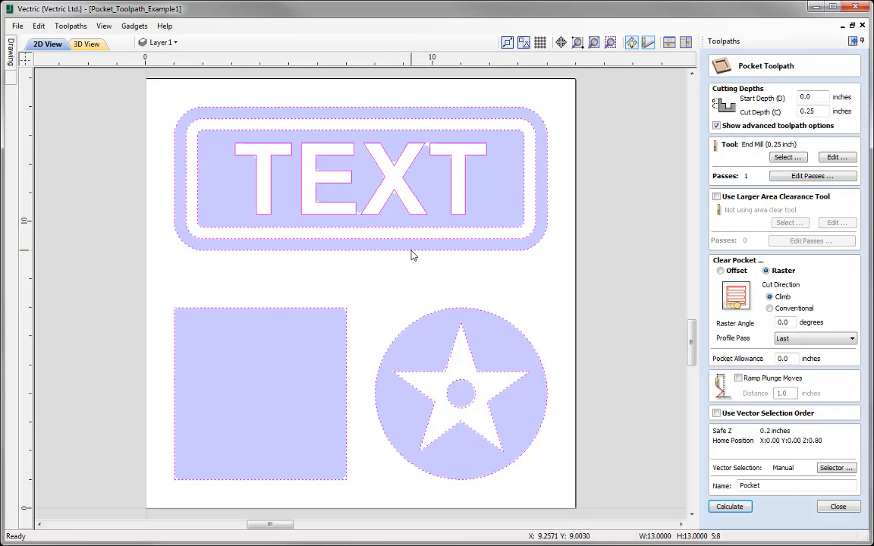
left_click(785, 157)
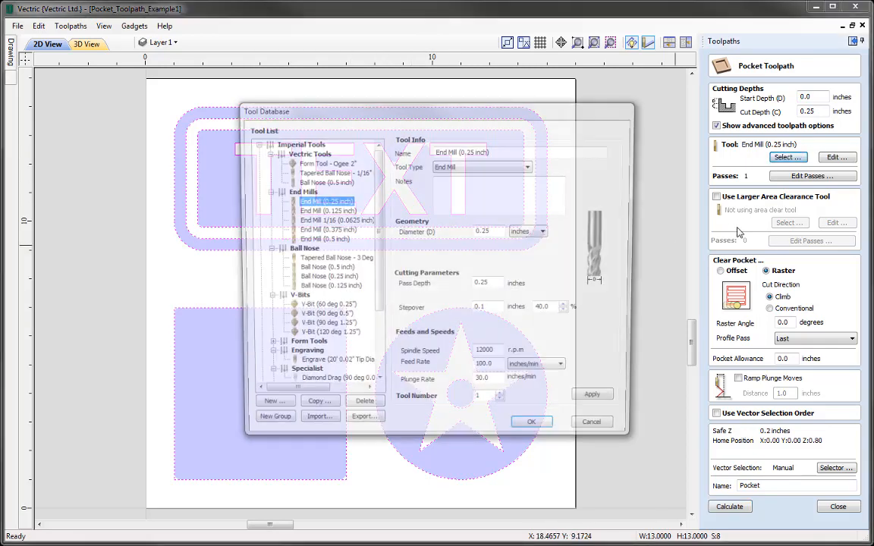
left_click(321, 211)
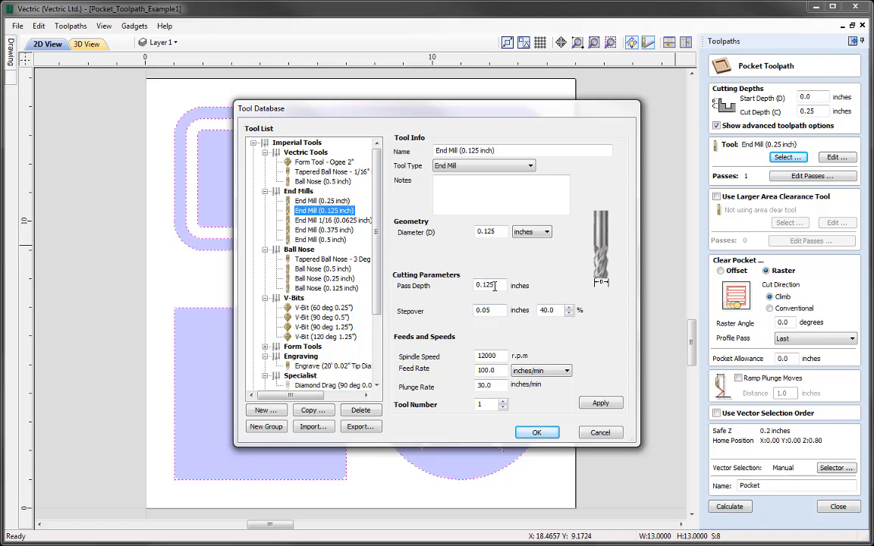
left_click(536, 433)
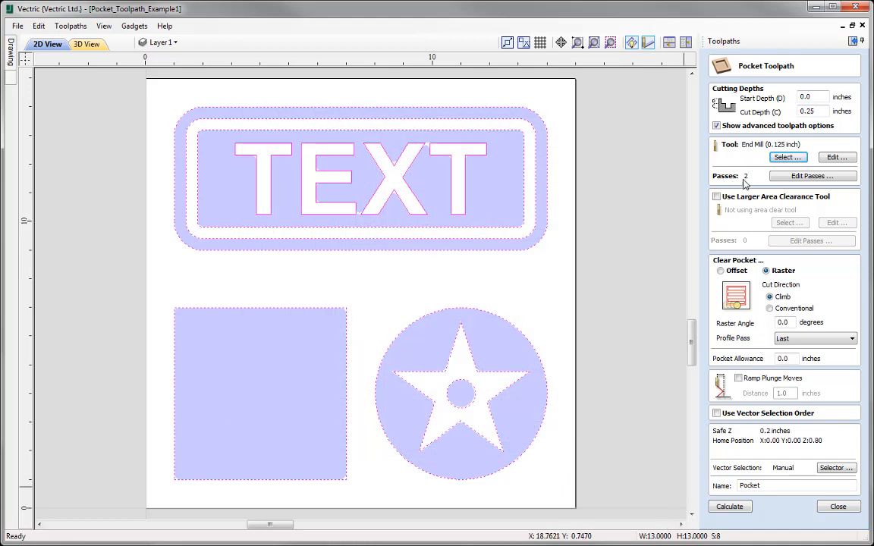
left_click(730, 507)
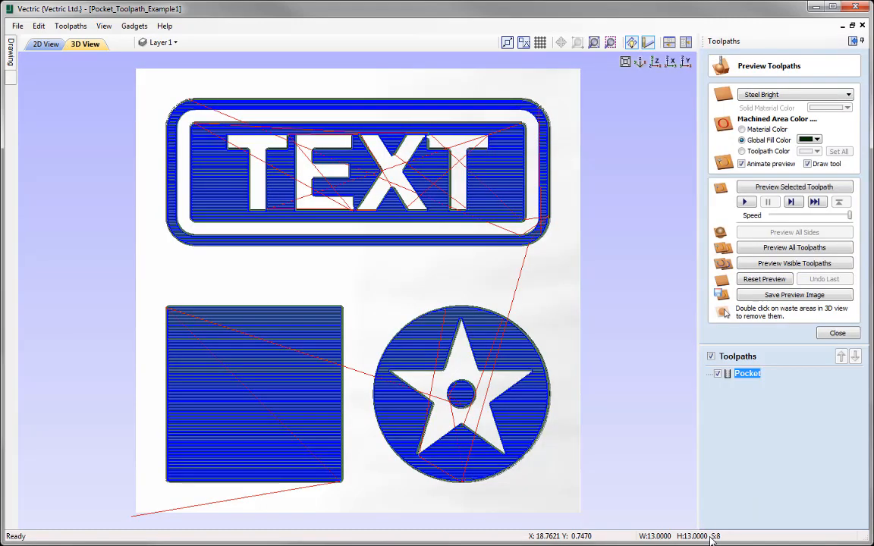
Preview the recalculated Pocket toolpath, display its coverage in the 2D view, check its summary and close the preview
left_click(804, 188)
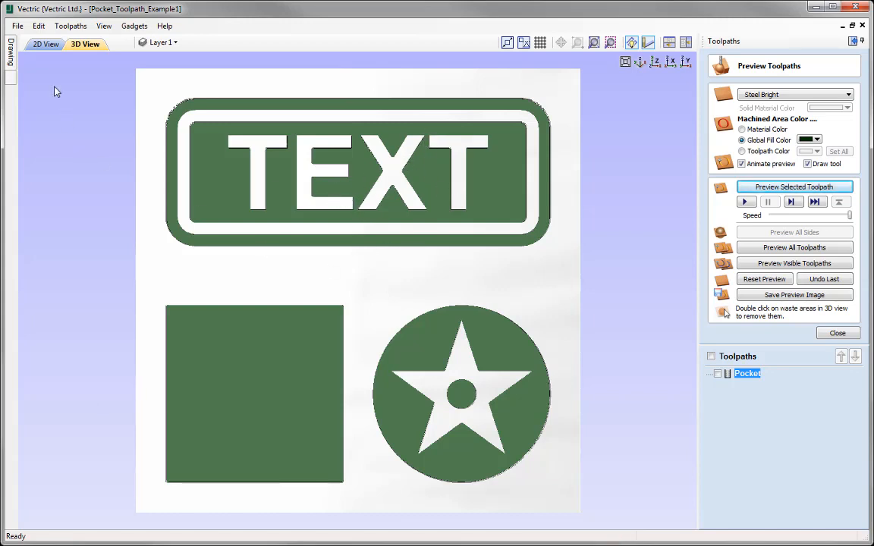
left_click(45, 44)
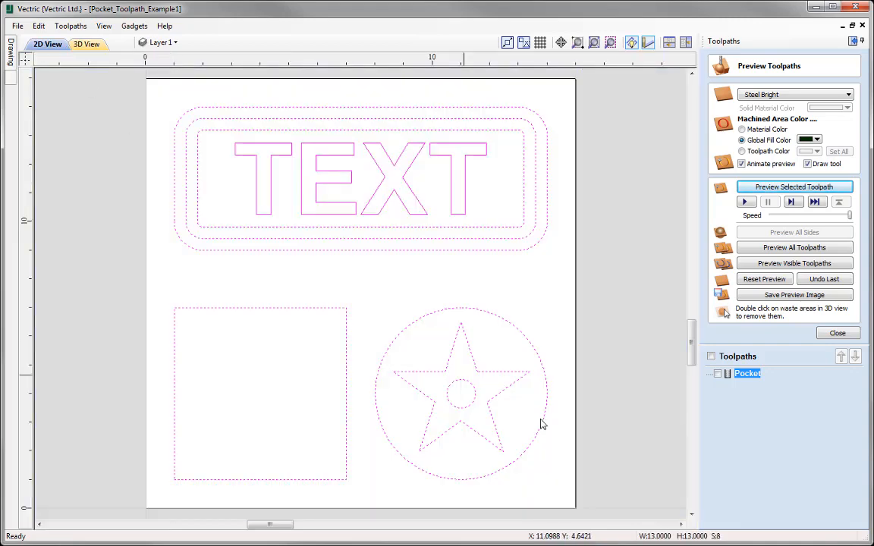
left_click(717, 374)
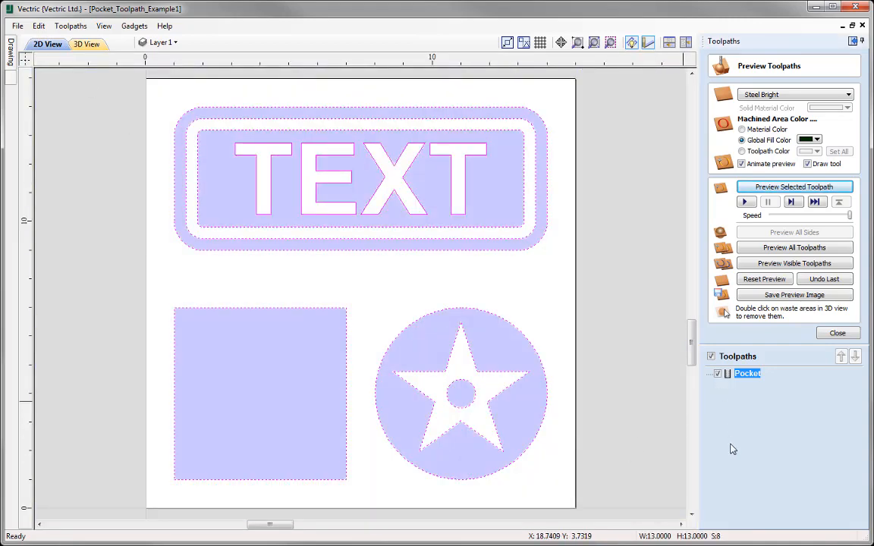
mouse_move(747, 383)
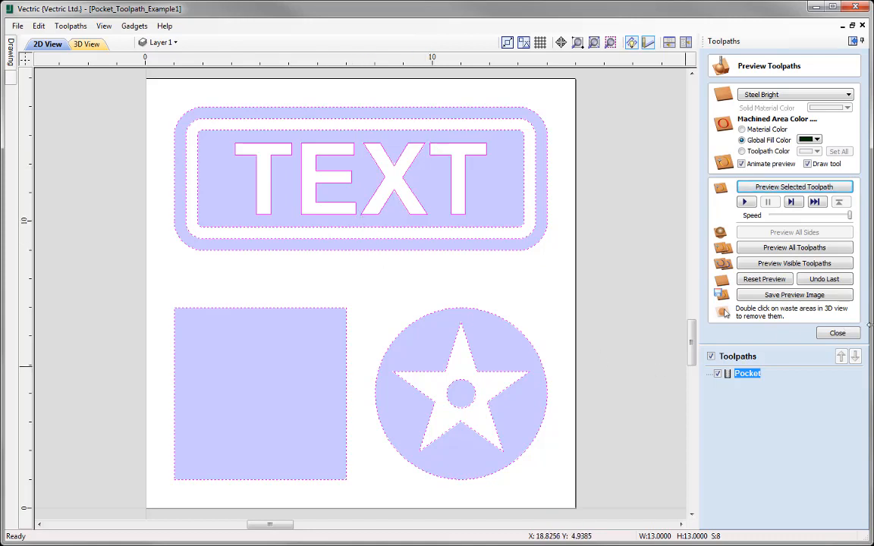
left_click(847, 334)
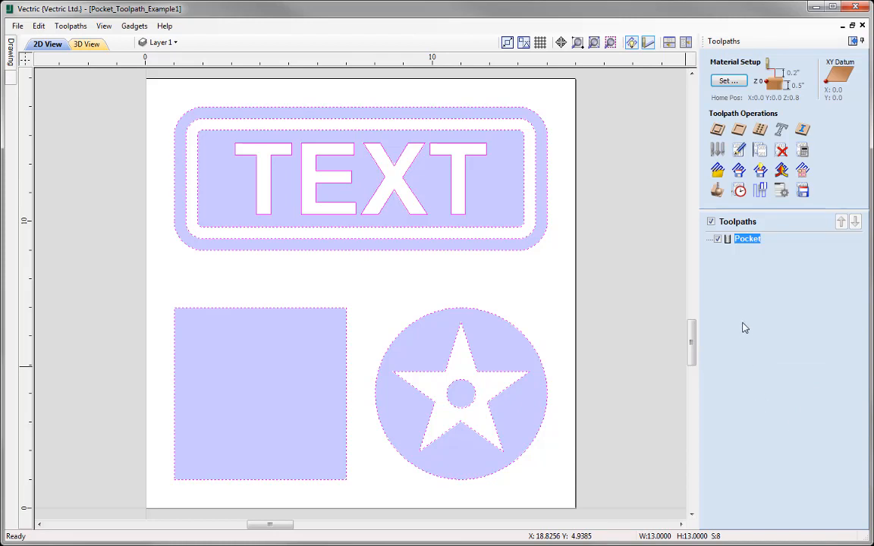
Enable a larger area clearance tool for the Pocket toolpath, using End Mill (0.25 inch), and recalculate
double_click(747, 239)
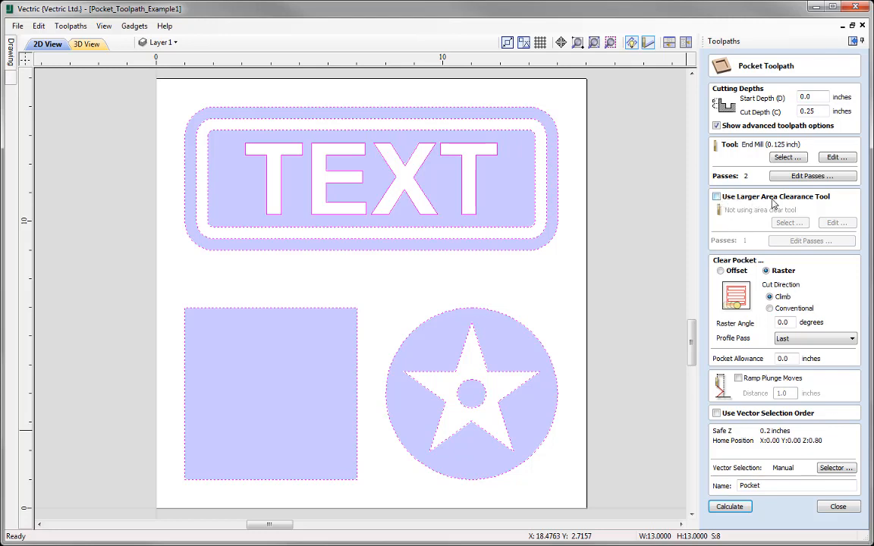
left_click(716, 197)
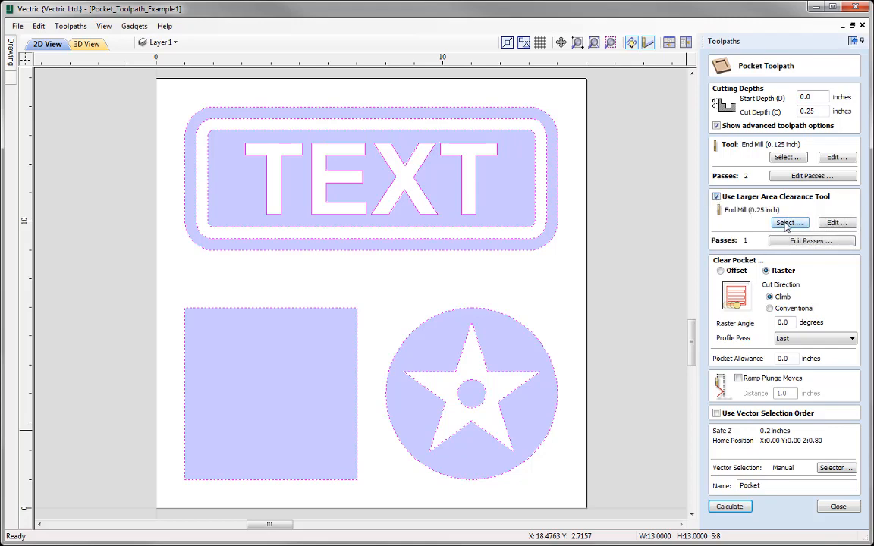
left_click(793, 224)
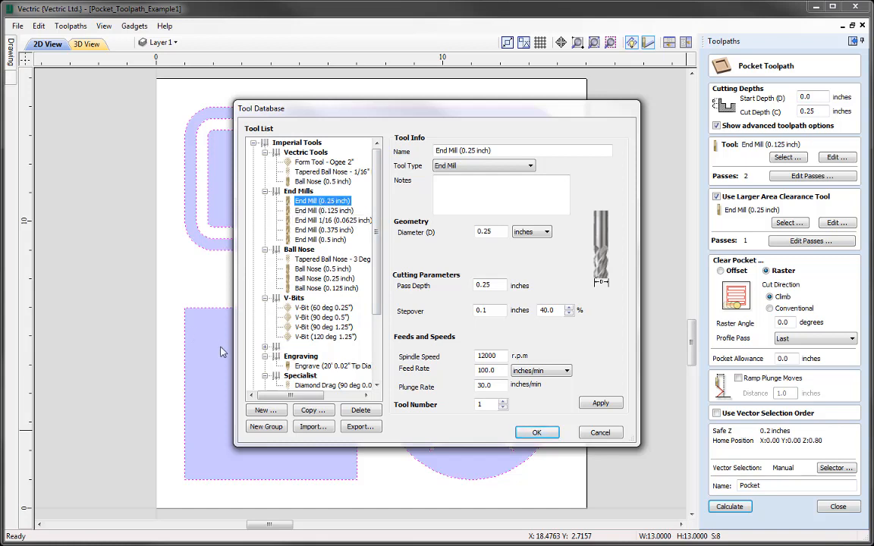
left_click(536, 433)
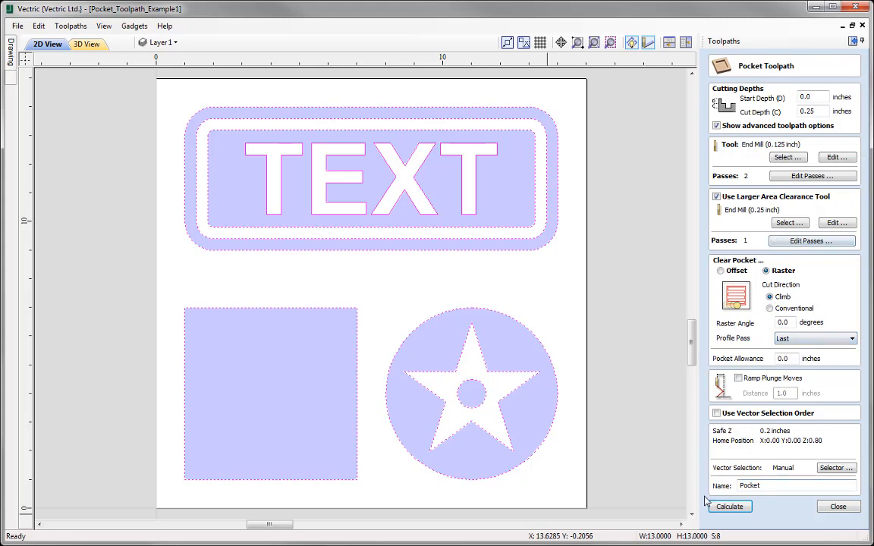
left_click(740, 512)
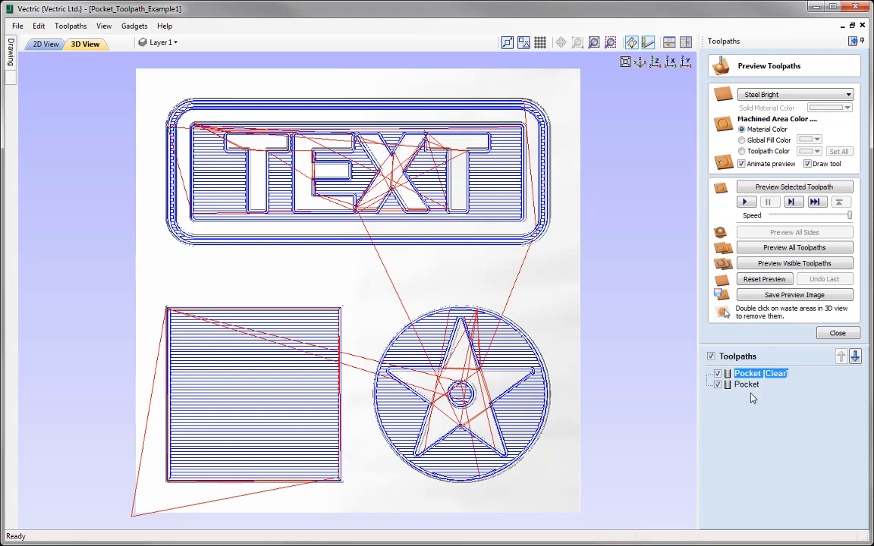
Hide the Pocket toolpath, reset the preview and preview only the Pocket [Clear] toolpath
mouse_move(747, 379)
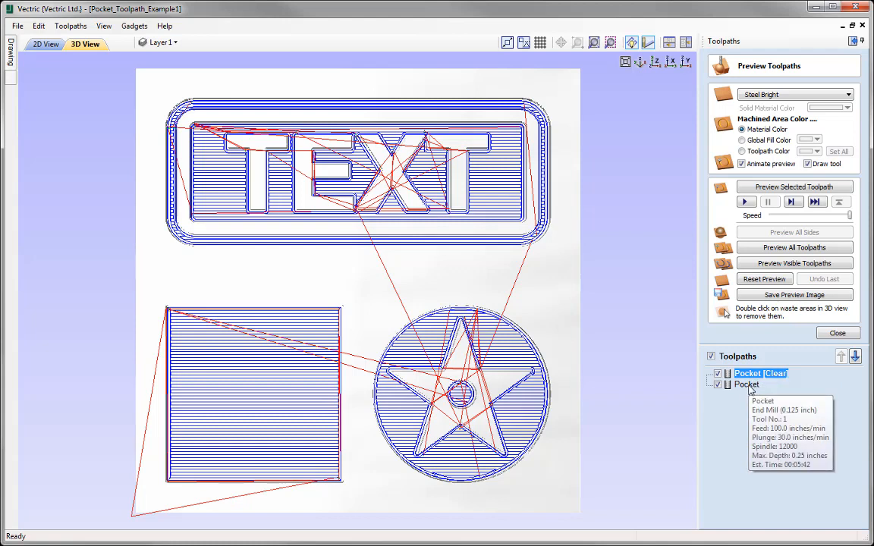
left_click(718, 385)
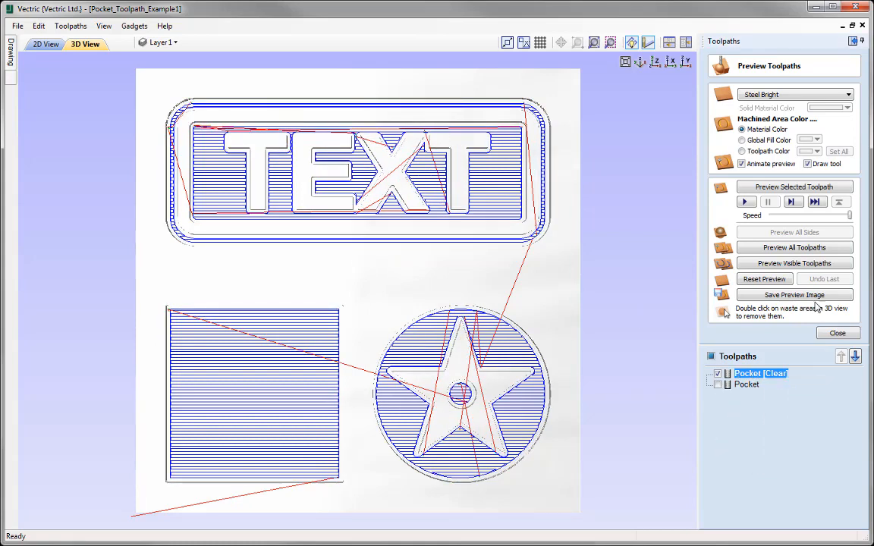
left_click(759, 279)
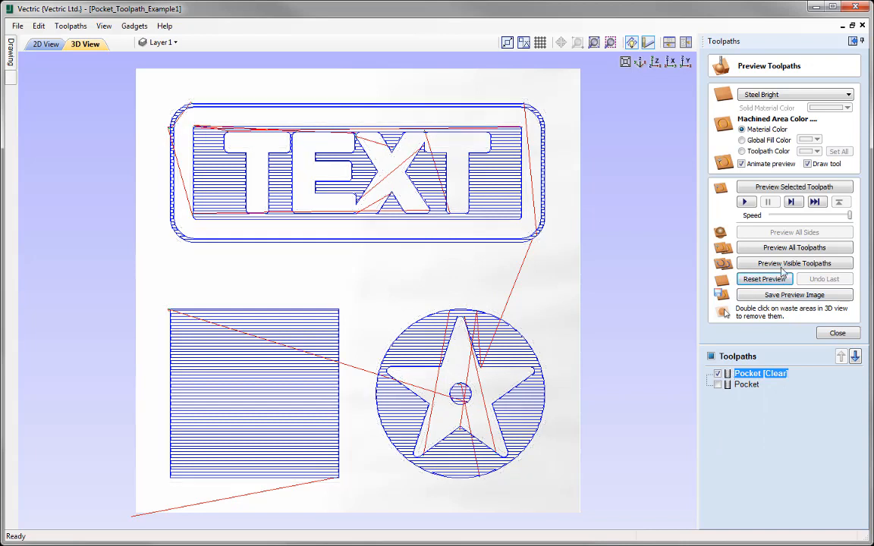
left_click(801, 188)
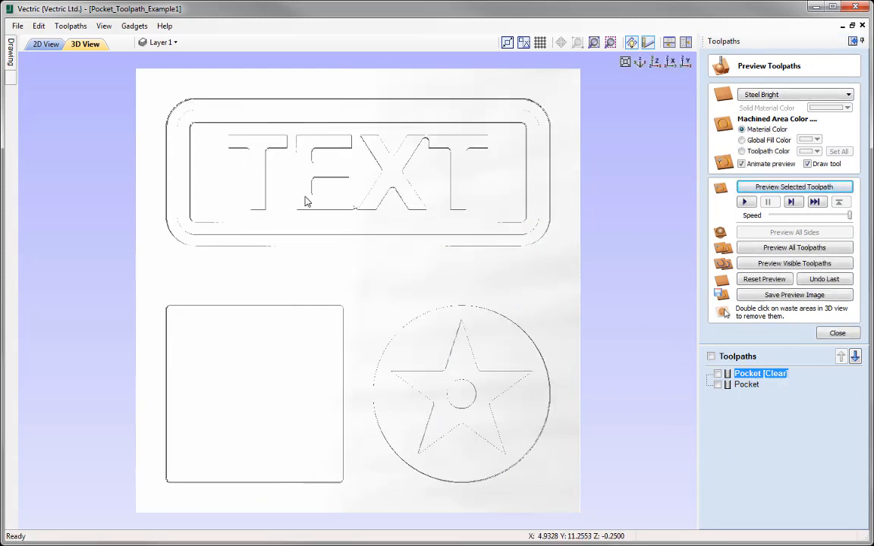
Examine the cleared material at an angle and display the Pocket [Clear] toolpath's coverage in the 2D view
left_click_drag(402, 362, 402, 331)
key("1")
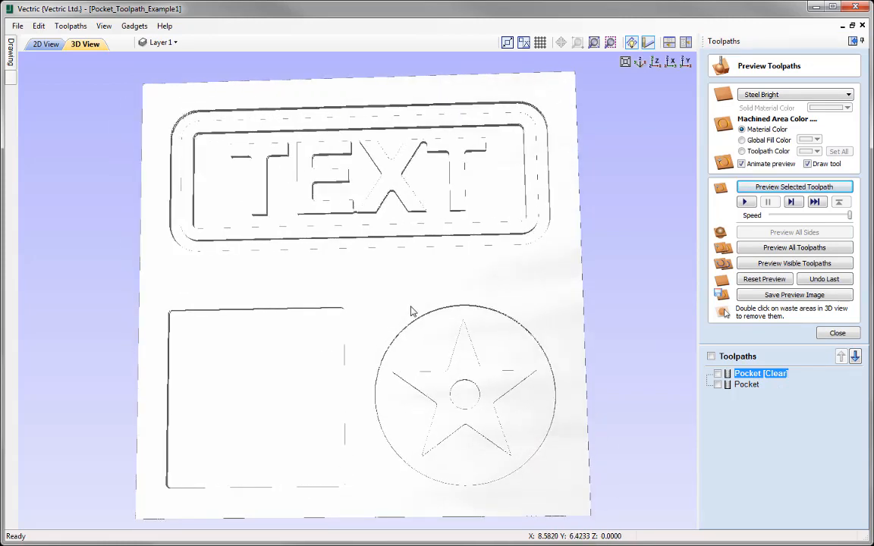
left_click(46, 44)
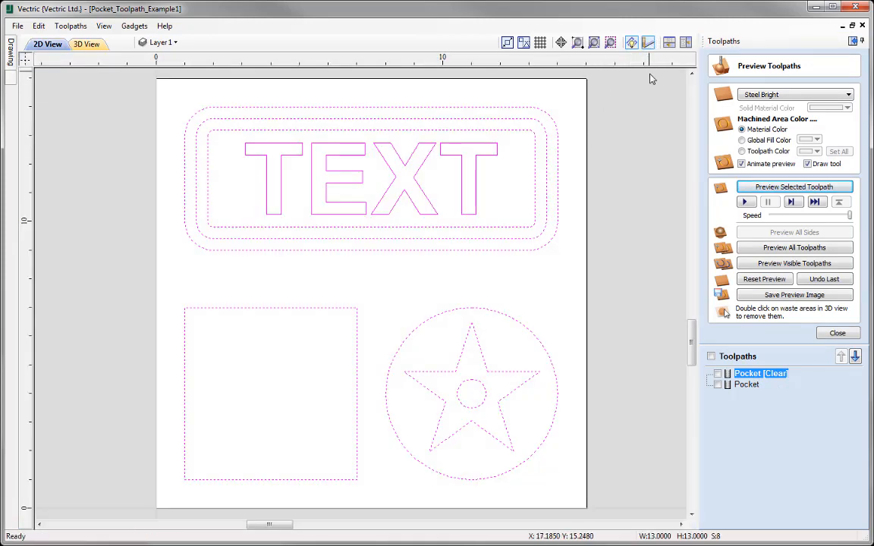
left_click(717, 374)
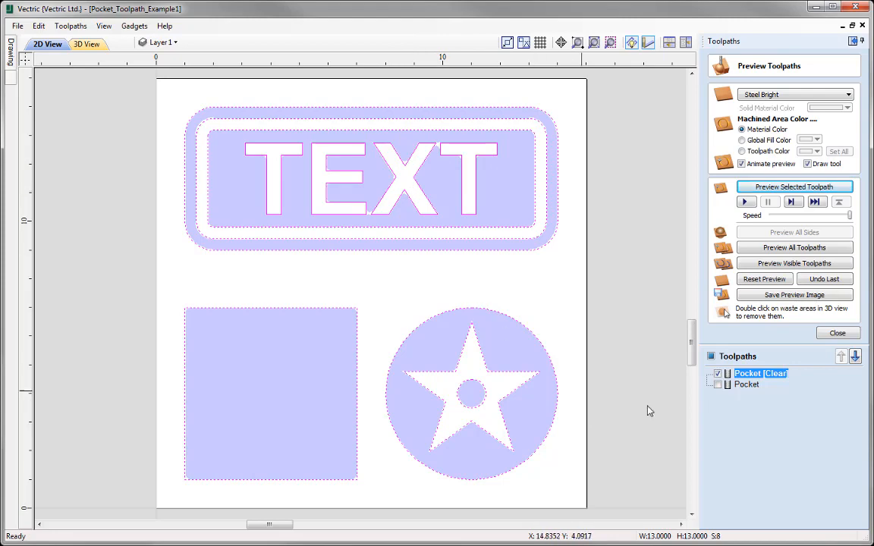
Show only the Pocket toolpath in the 3D view, with the Pocket [Clear] toolpath hidden
left_click(85, 44)
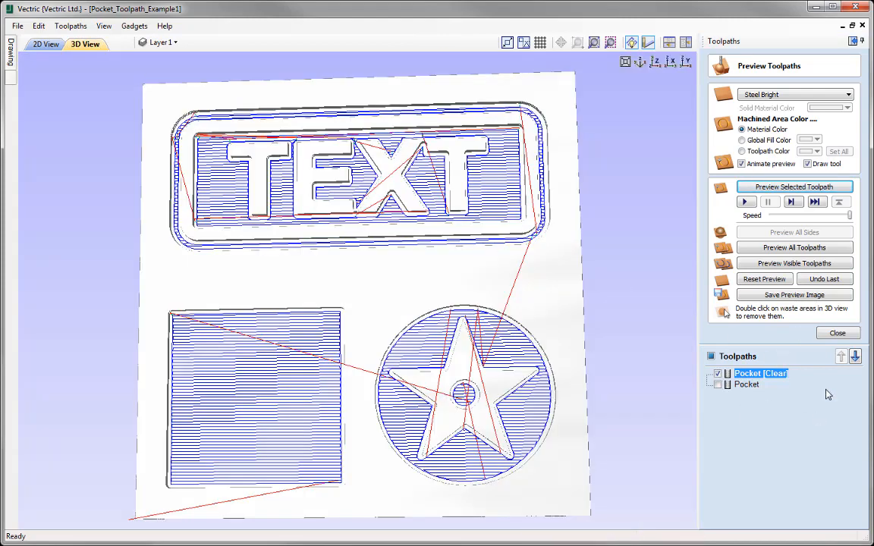
left_click(718, 386)
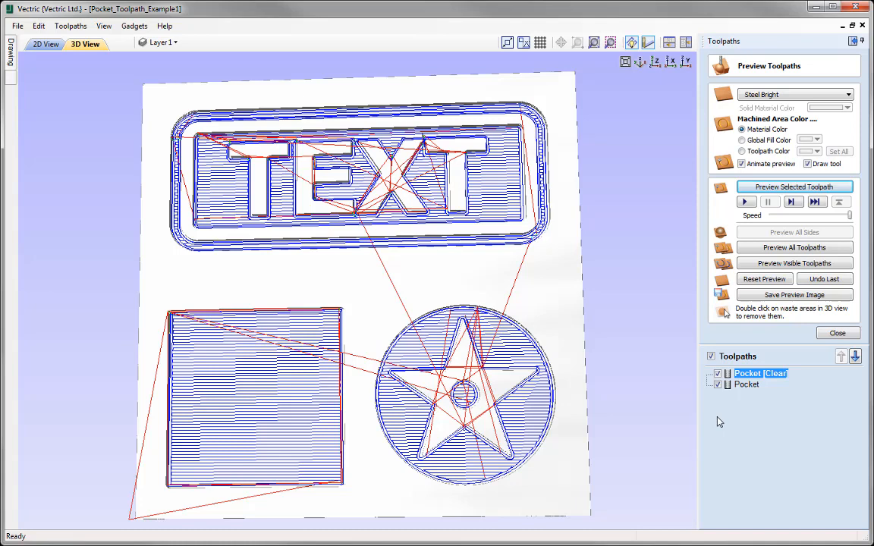
left_click(717, 374)
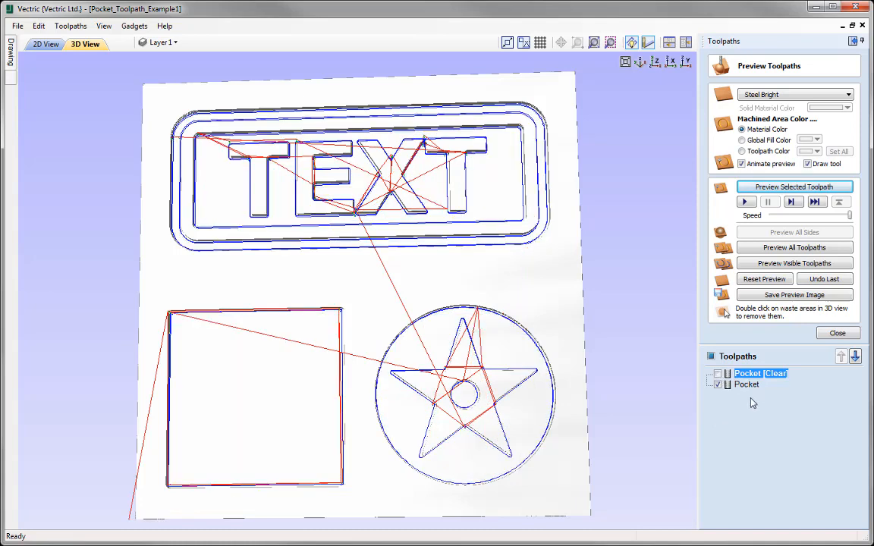
Preview the Pocket toolpath on its own in the 3D view and examine the machined result at an angle
left_click(748, 385)
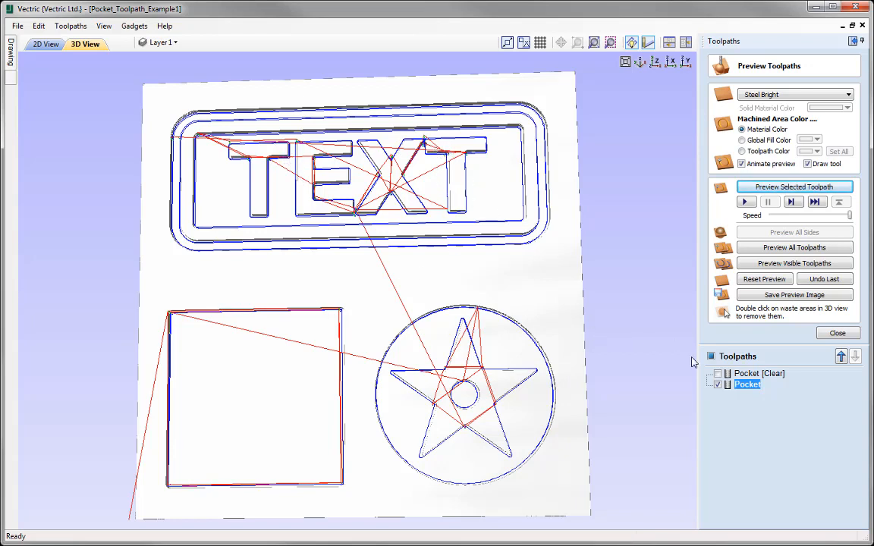
left_click(793, 187)
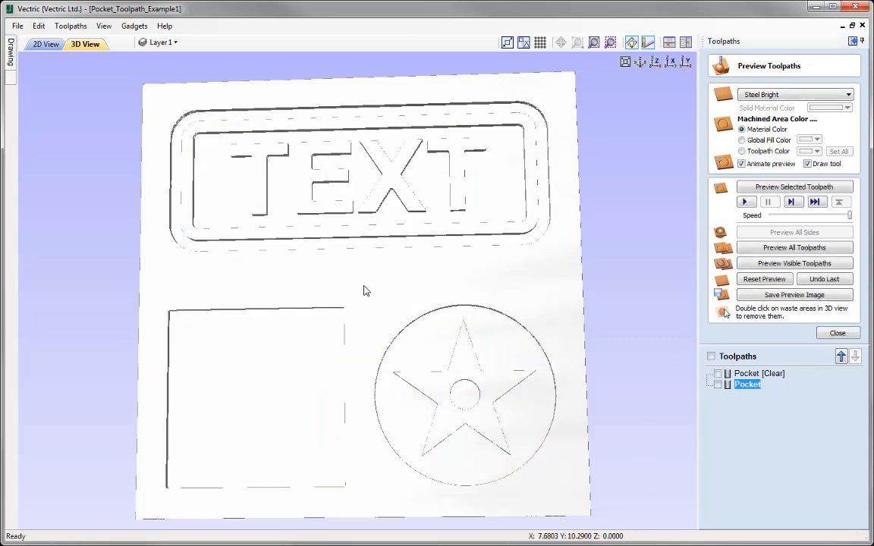
left_click_drag(365, 290, 426, 291)
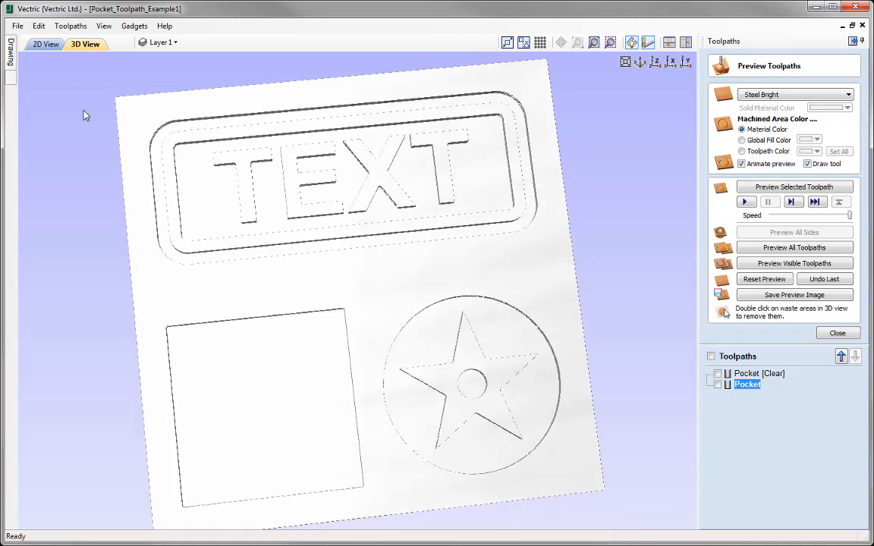
Compare the 2D coverage of the Pocket and Pocket [Clear] toolpaths separately and together, ending with both displayed, and close the preview
left_click(47, 44)
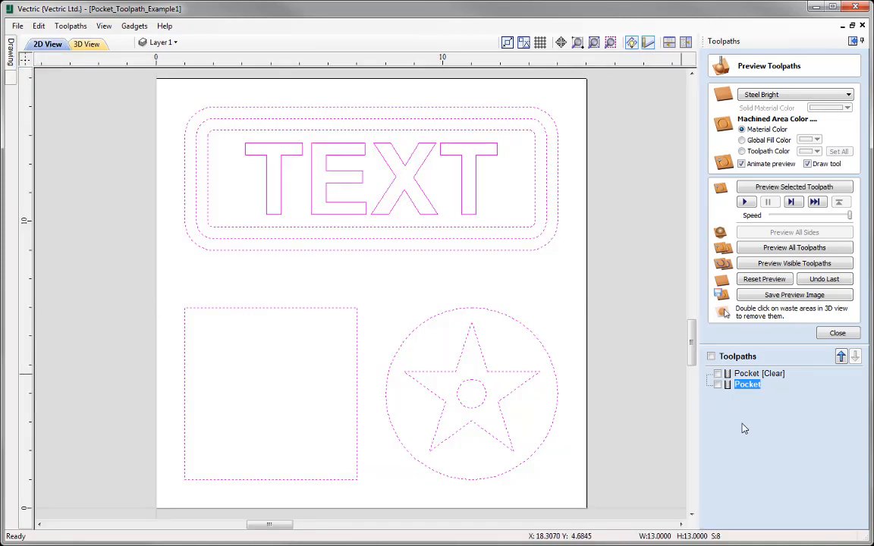
left_click(717, 385)
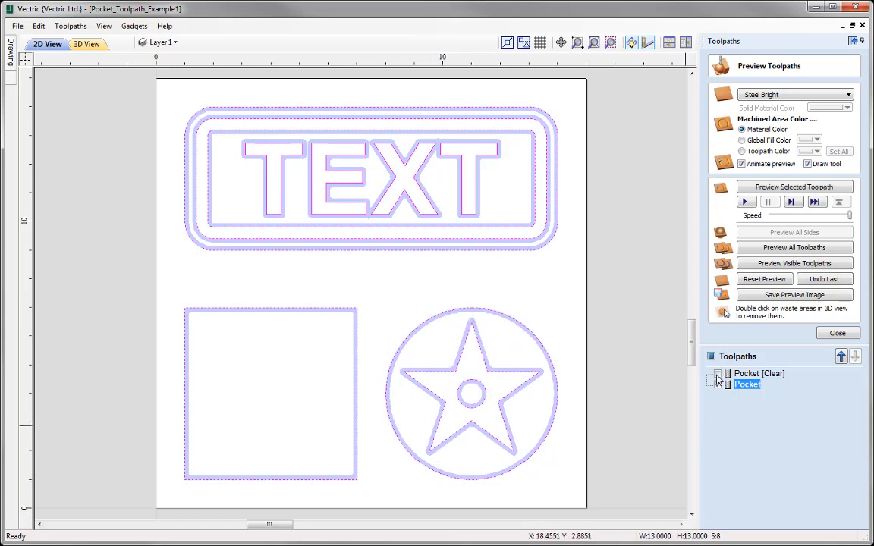
left_click(717, 373)
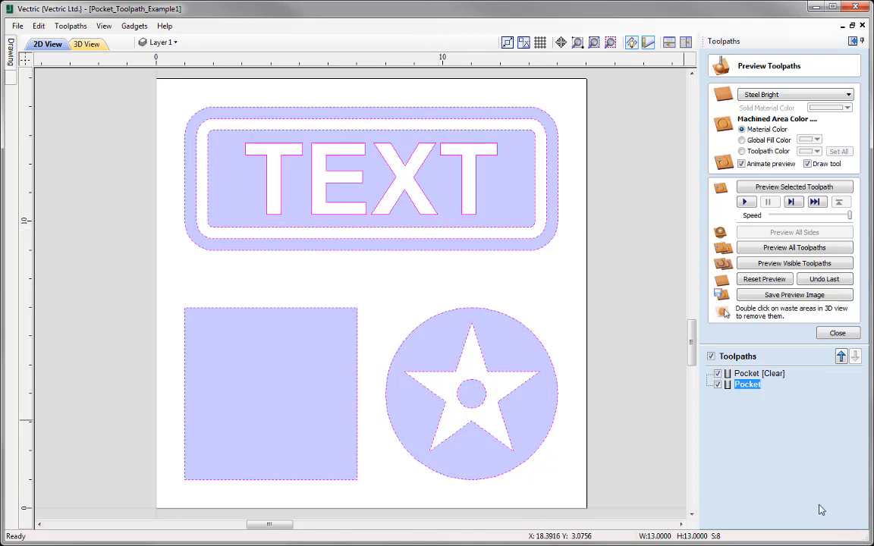
left_click(718, 384)
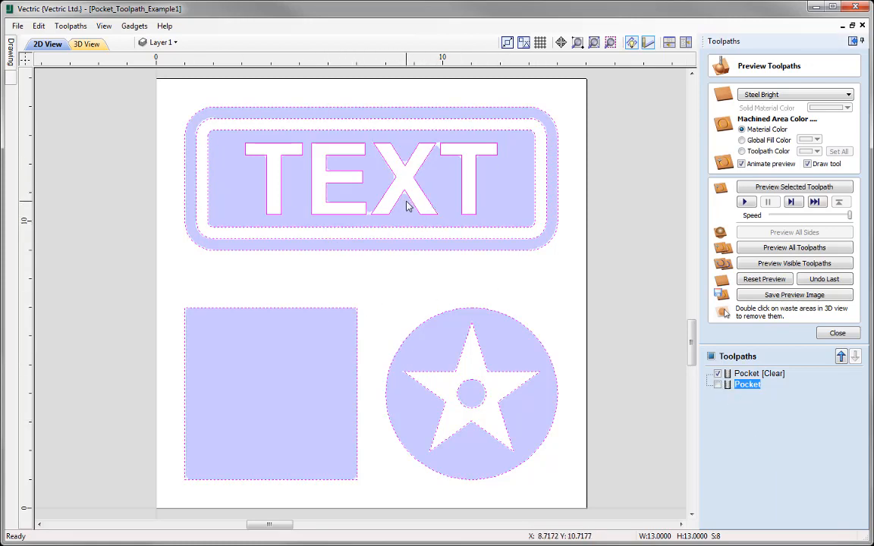
left_click(718, 373)
left_click(718, 384)
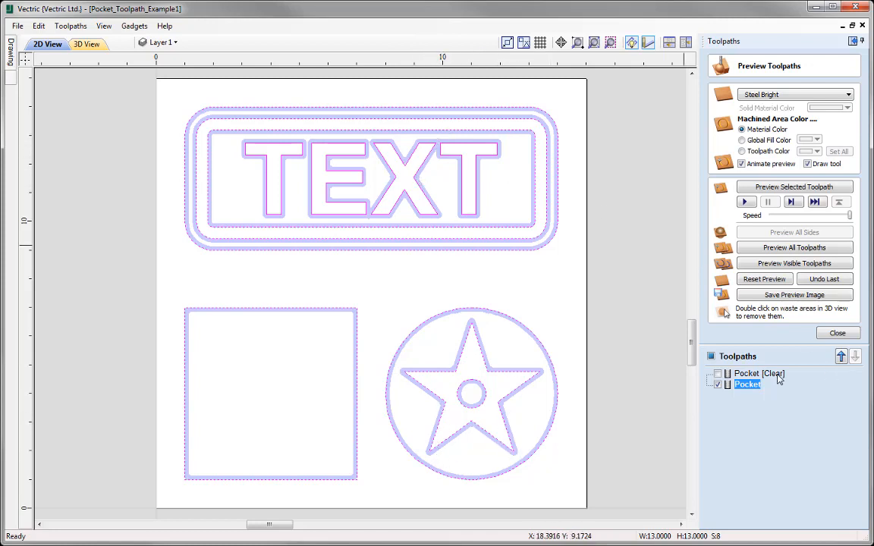
left_click(718, 374)
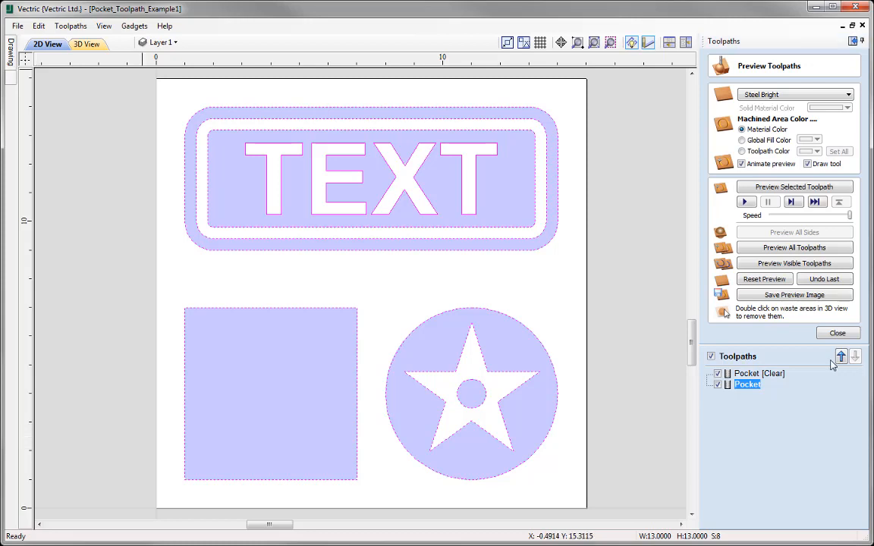
left_click(837, 332)
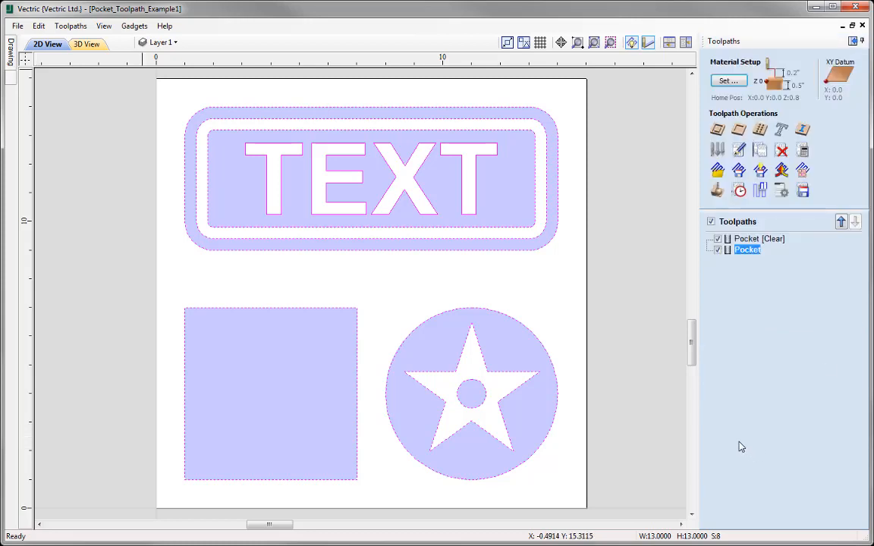
left_click(751, 241)
left_click(750, 251)
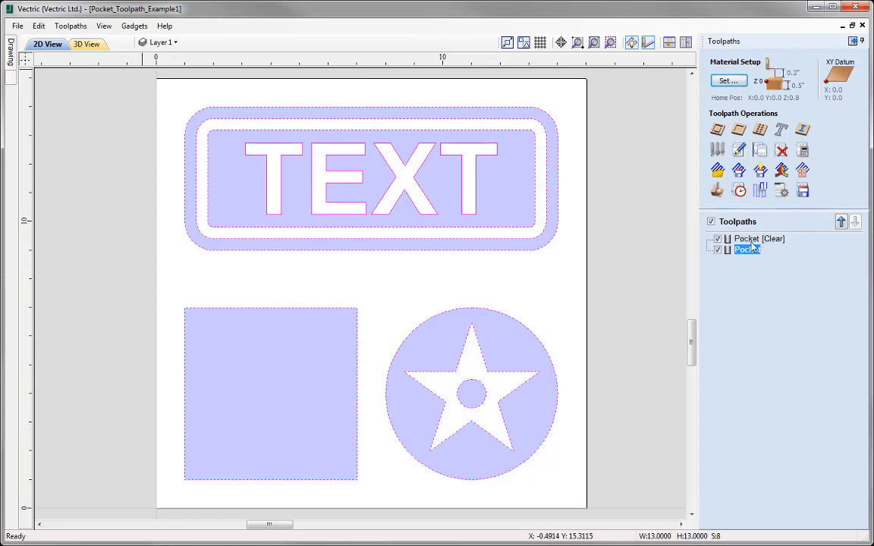
left_click(751, 239)
left_click(751, 250)
left_click(751, 240)
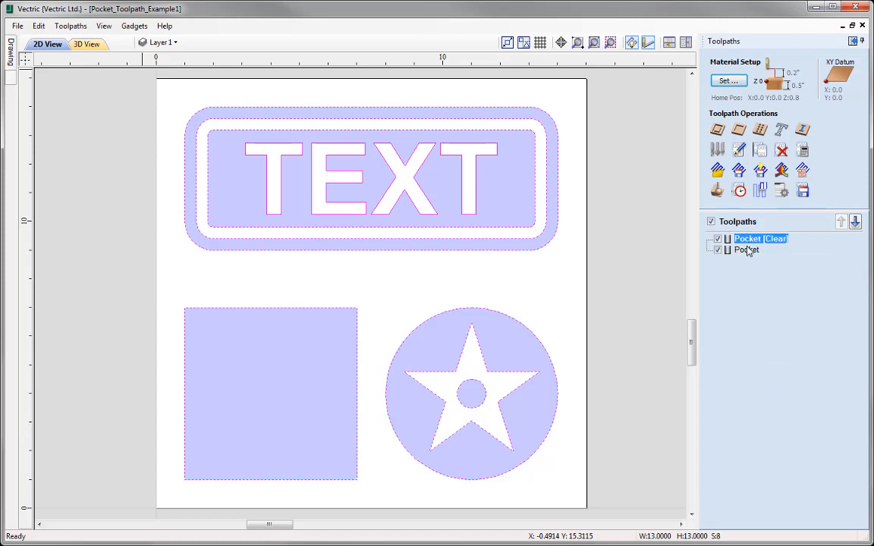
Edit the Pocket toolpath to turn off the larger area clearance tool and use End Mill (0.25 inch) as its tool
left_click(751, 252)
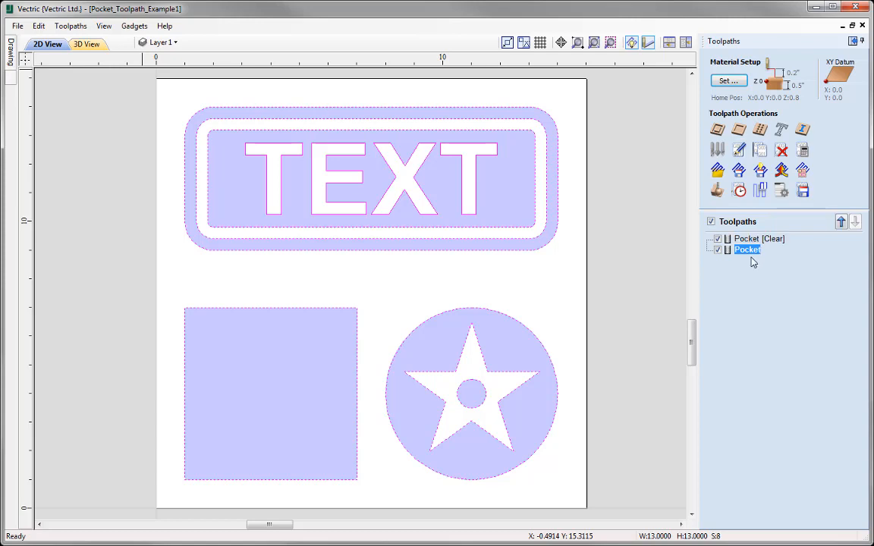
left_click(738, 150)
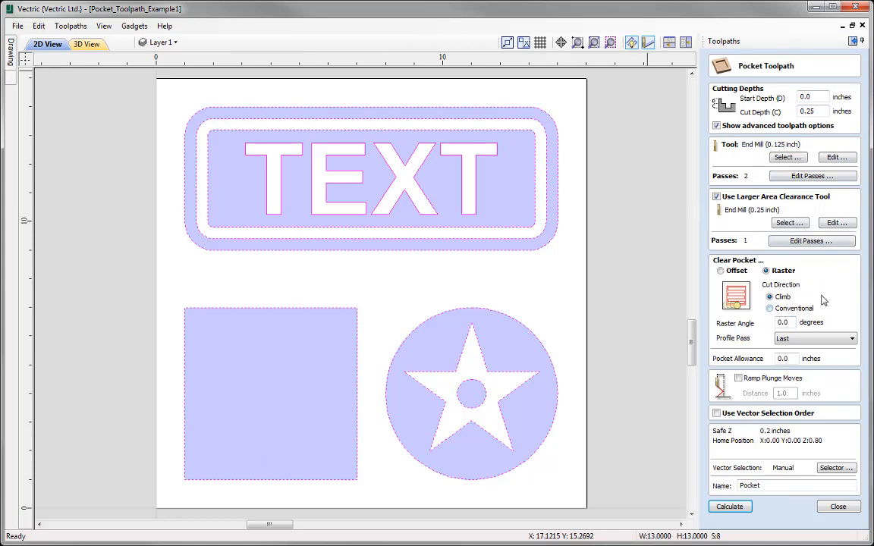
left_click(716, 197)
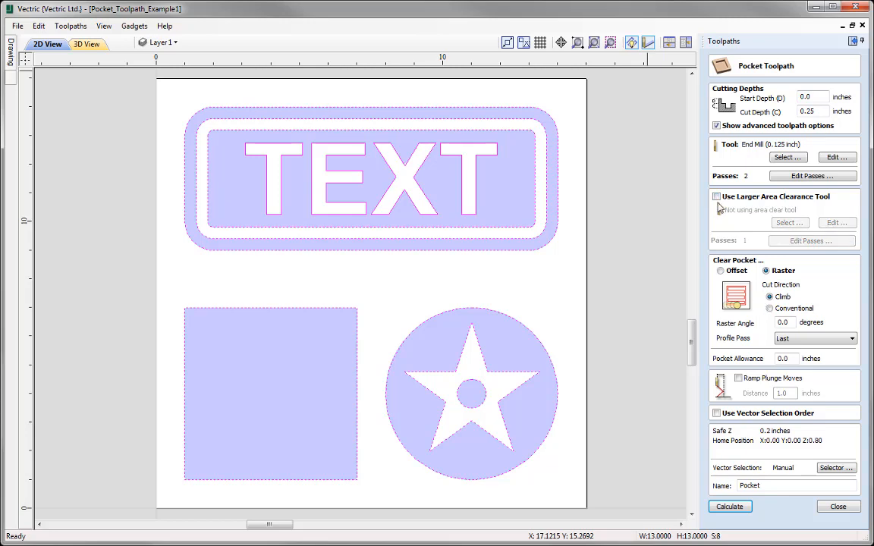
left_click(775, 157)
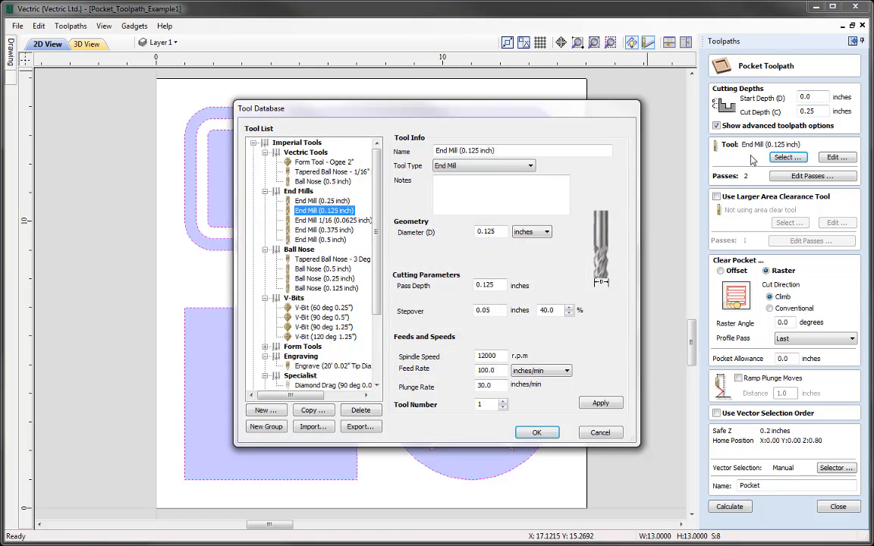
left_click(324, 201)
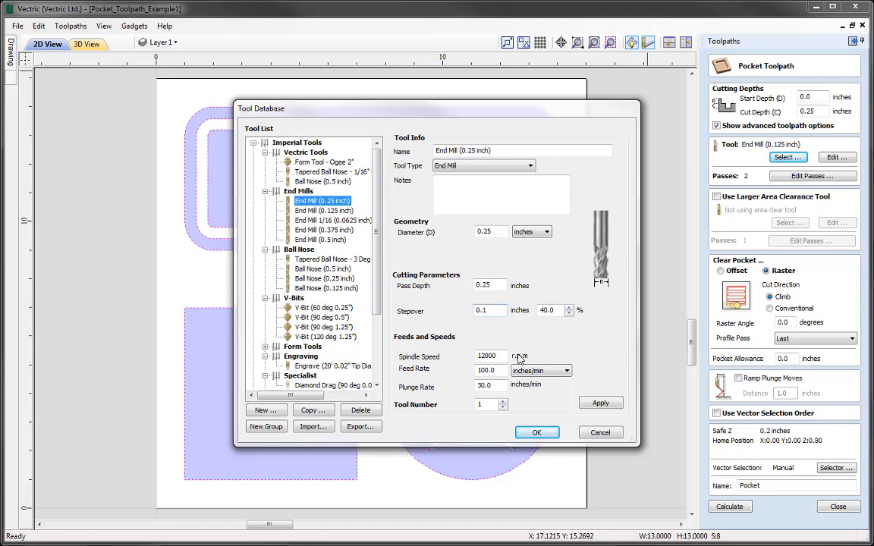
left_click(537, 432)
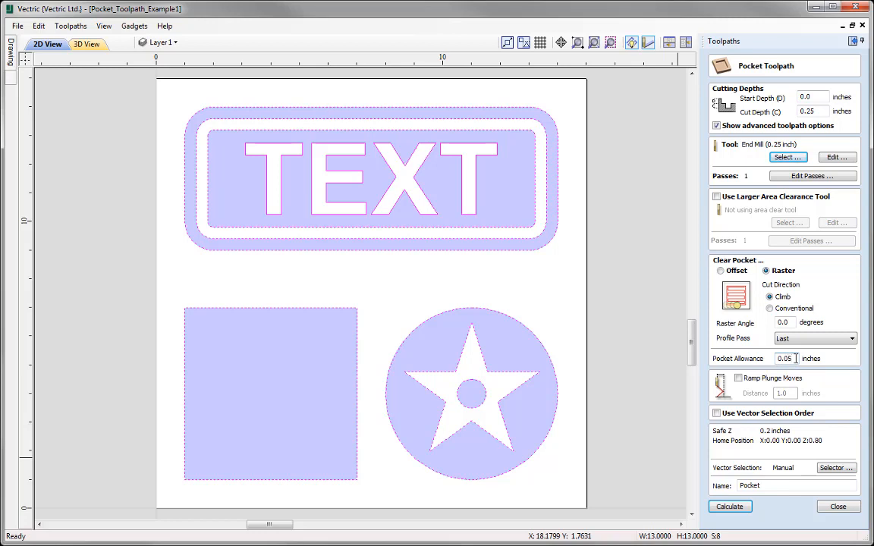
Recalculate the Pocket toolpath with a 0.05 inch pocket allowance and inspect the margin around the sign and letter outlines
left_click(740, 510)
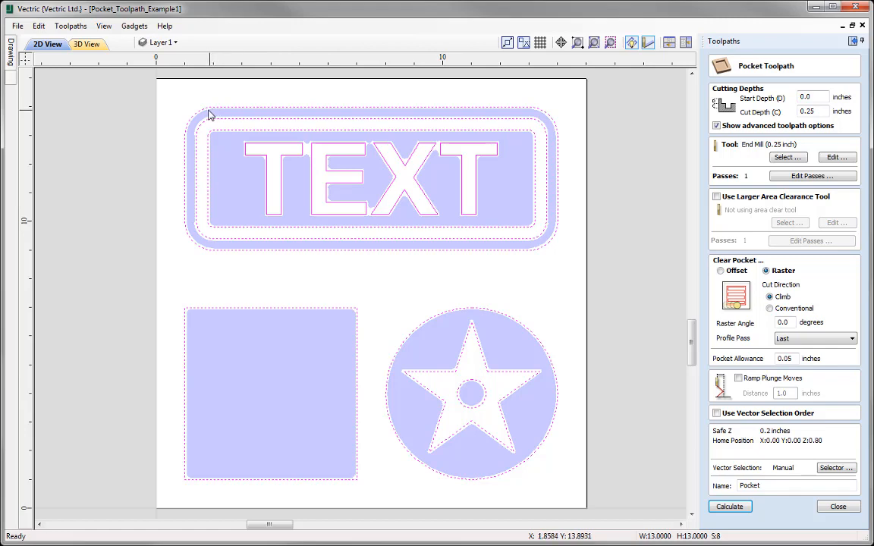
scroll(194, 147, "up", 3)
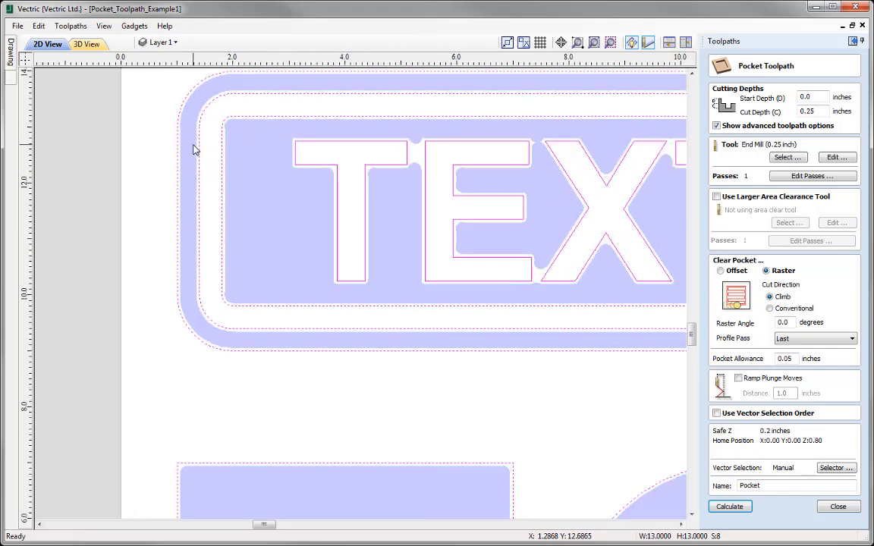
scroll(193, 148, "up", 2)
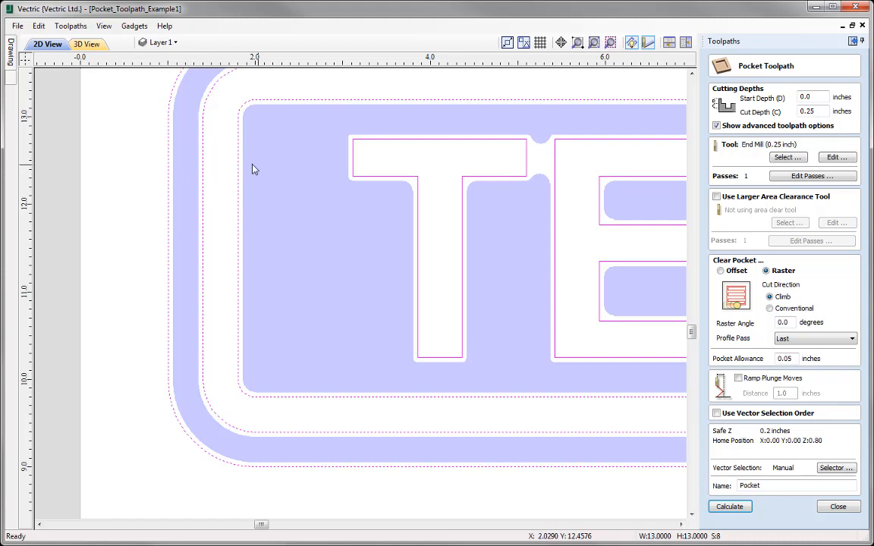
scroll(258, 132, "down", 3)
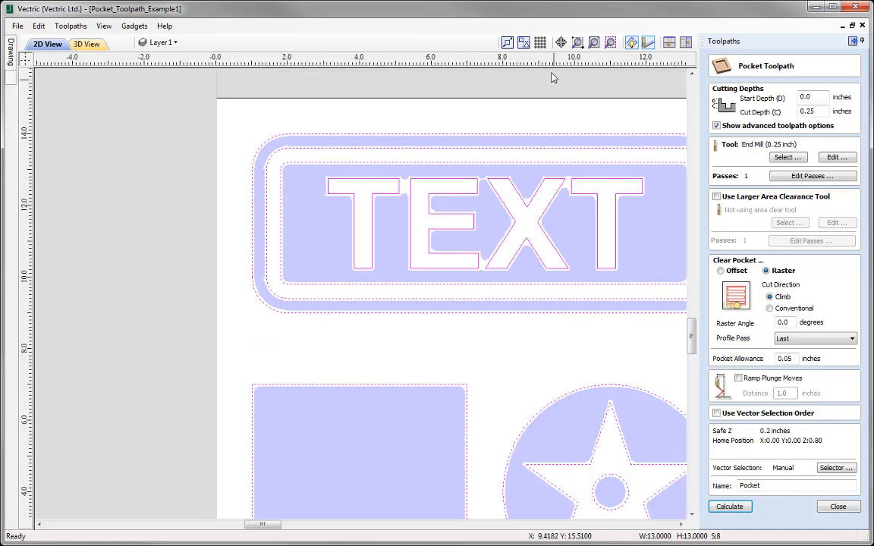
left_click(594, 43)
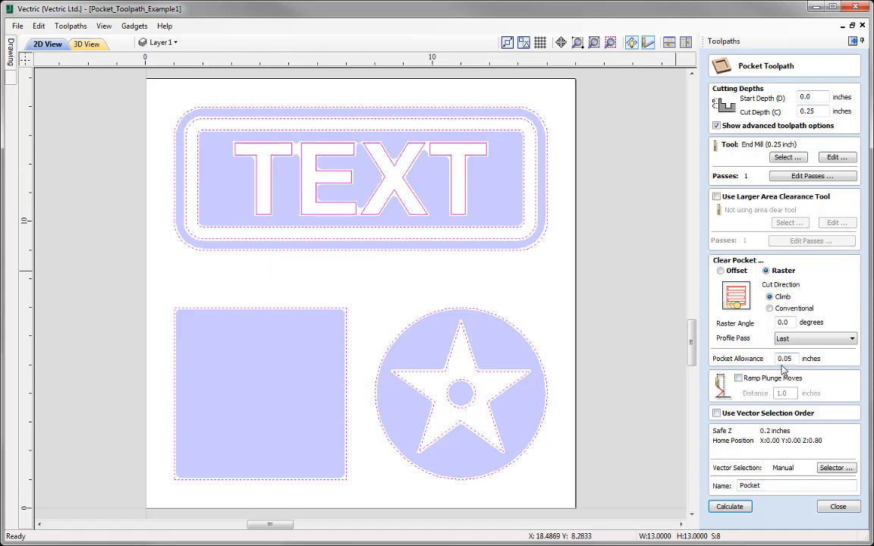
Recalculate the Pocket toolpath with a pocket allowance of -0.05 inches and inspect the coverage around the star and circle outlines
type("-")
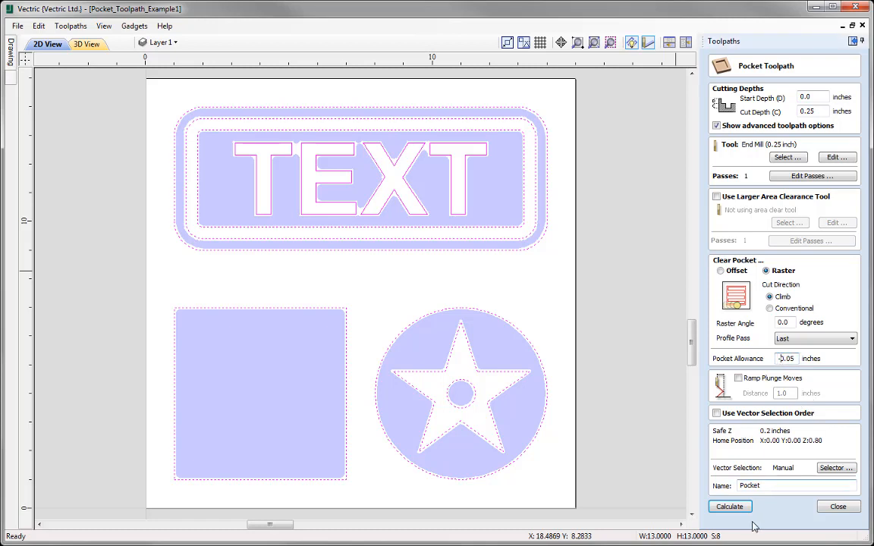
left_click(729, 507)
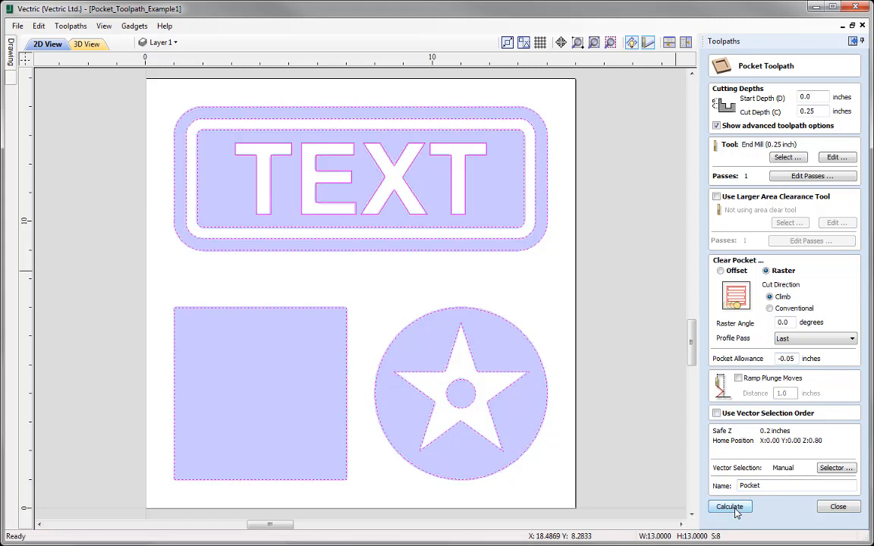
scroll(502, 324, "up", 1)
scroll(502, 324, "up", 4)
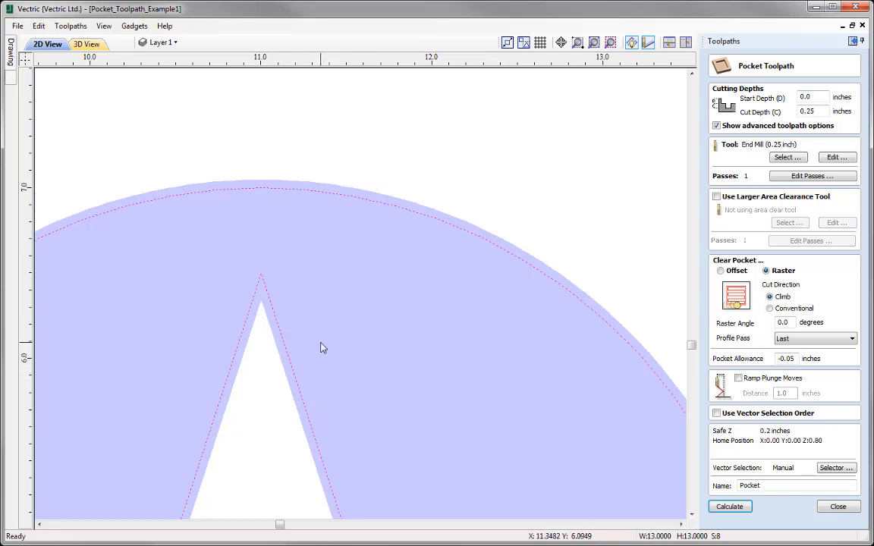
scroll(405, 309, "down", 2)
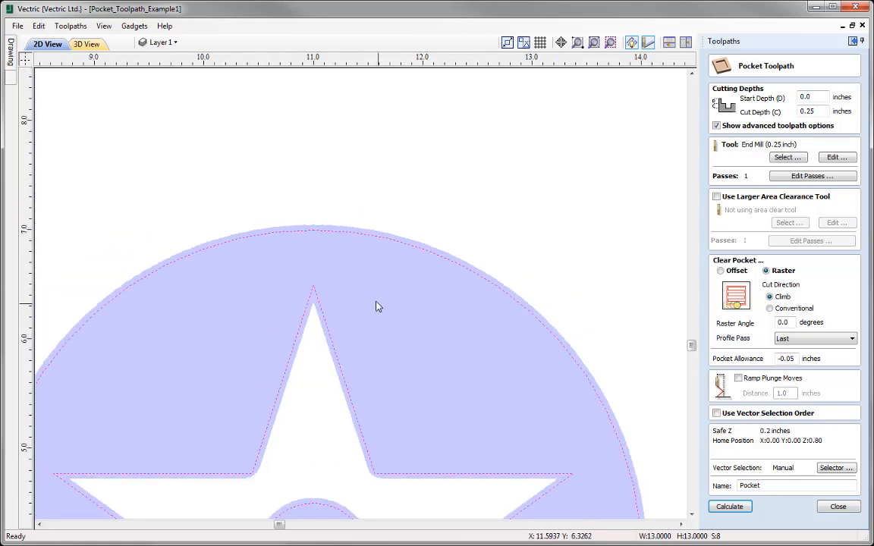
left_click(596, 42)
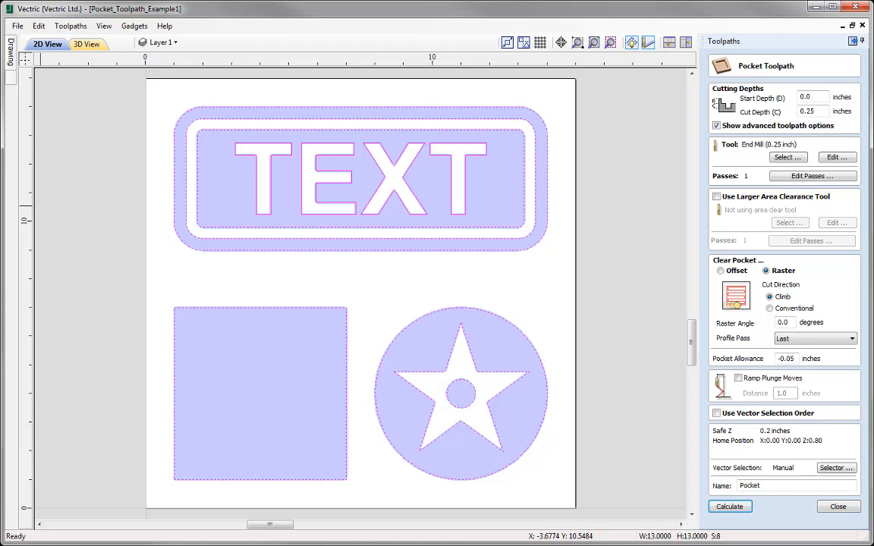
Set the pocket allowance to 0 inches and recalculate the Pocket toolpath
left_click_drag(796, 358, 745, 354)
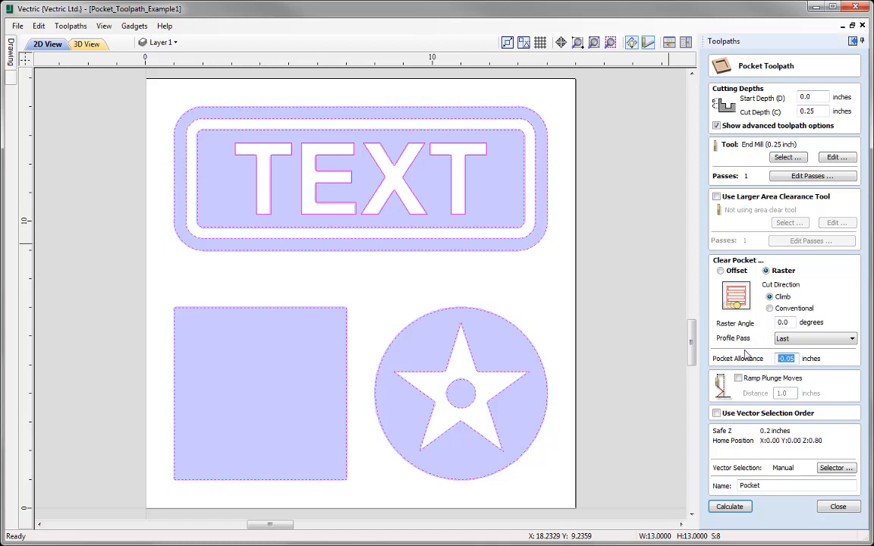
type("0")
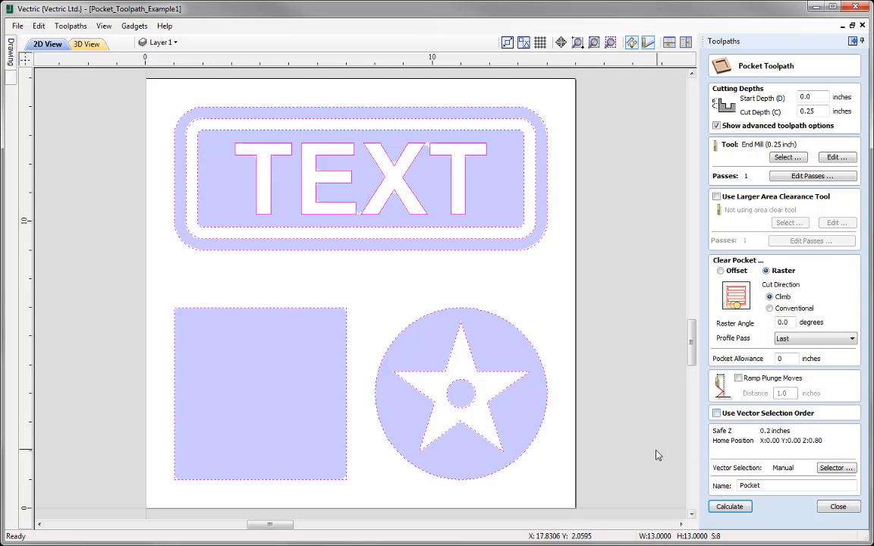
Close the current file without saving its changes and open Pocket_Toolpath_Example2.crv
left_click(17, 26)
left_click(36, 67)
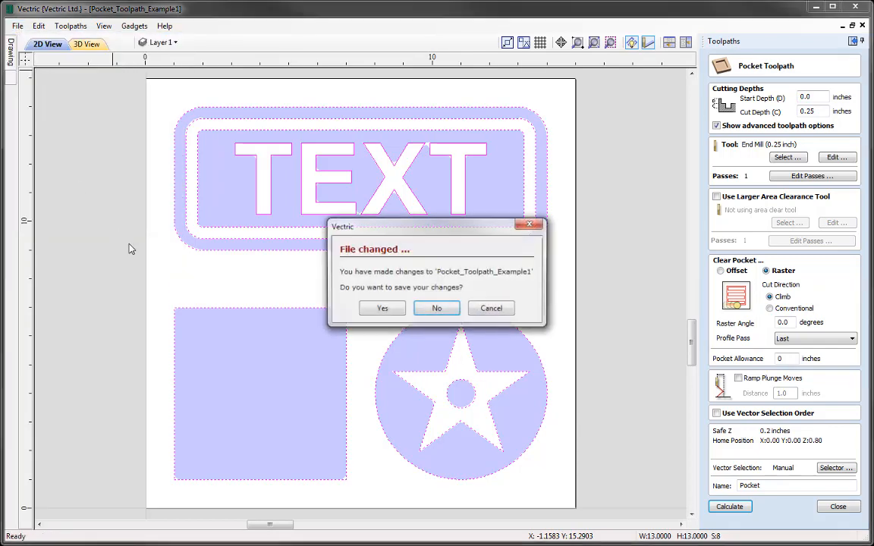
left_click(438, 308)
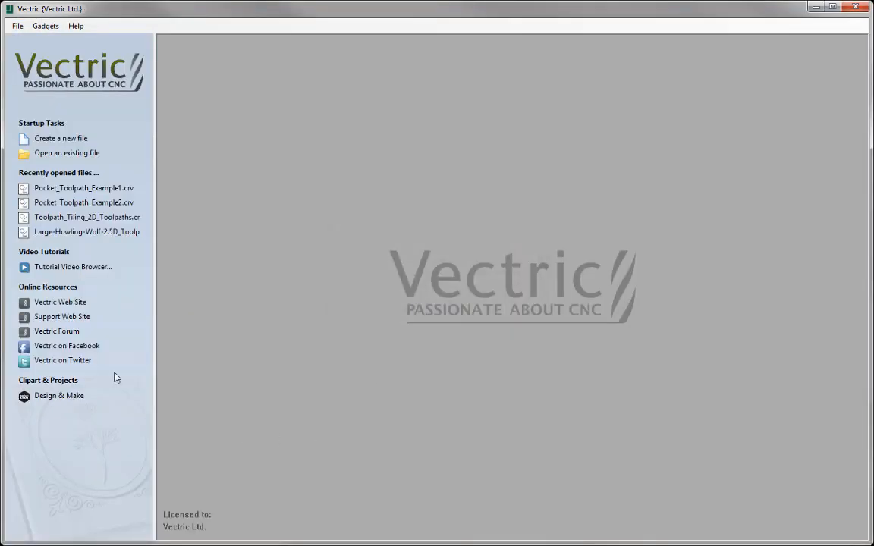
left_click(75, 152)
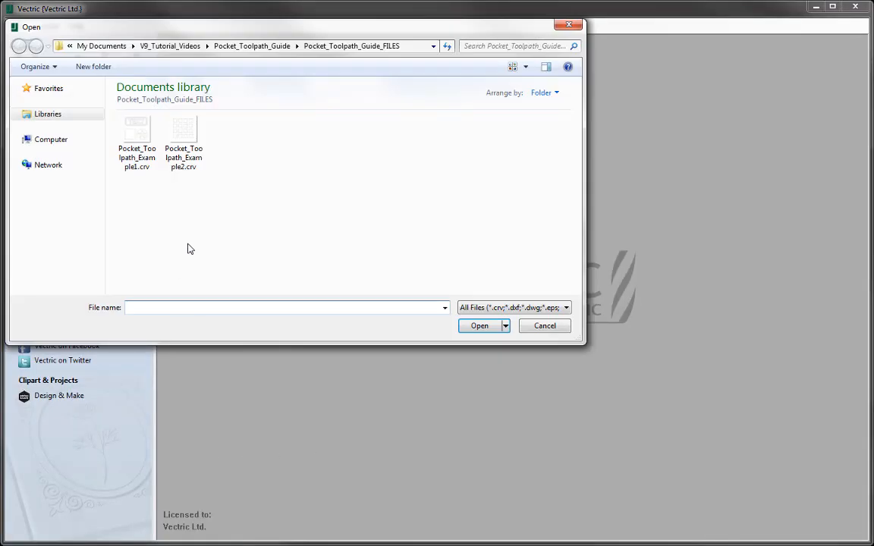
left_click(184, 140)
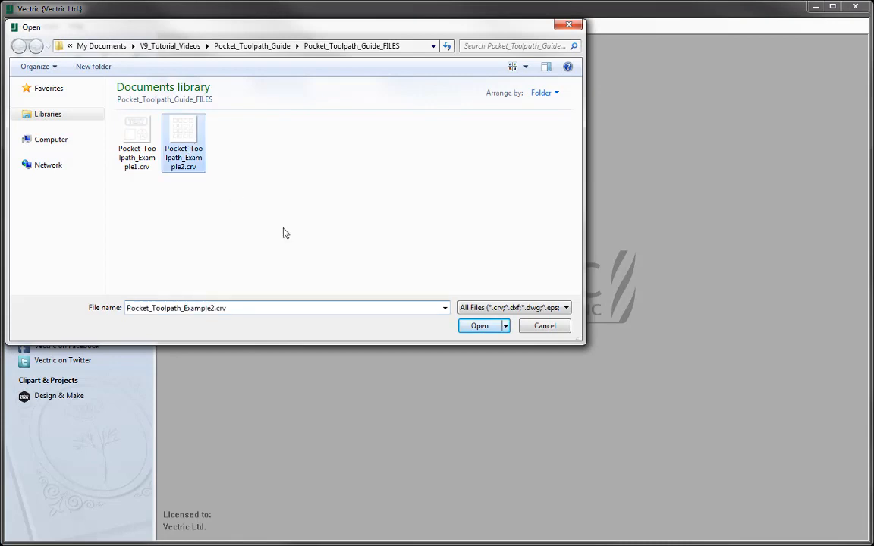
left_click(481, 326)
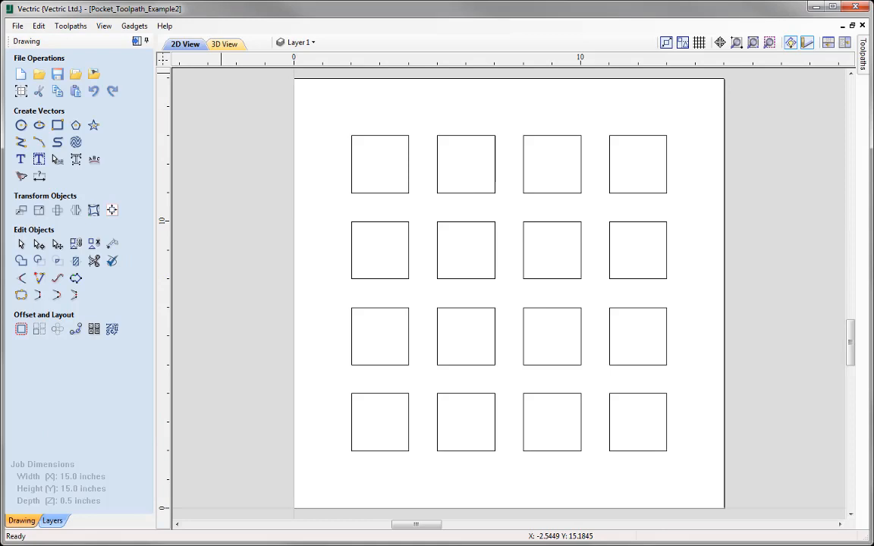
Calculate a Pocket toolpath for all sixteen squares and inspect the order of the moves between the pockets
left_click(136, 42)
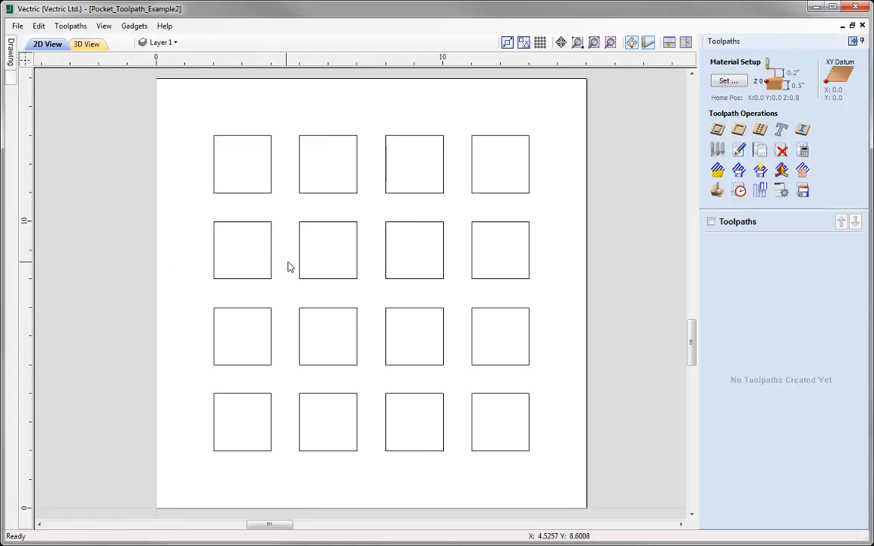
left_click(740, 130)
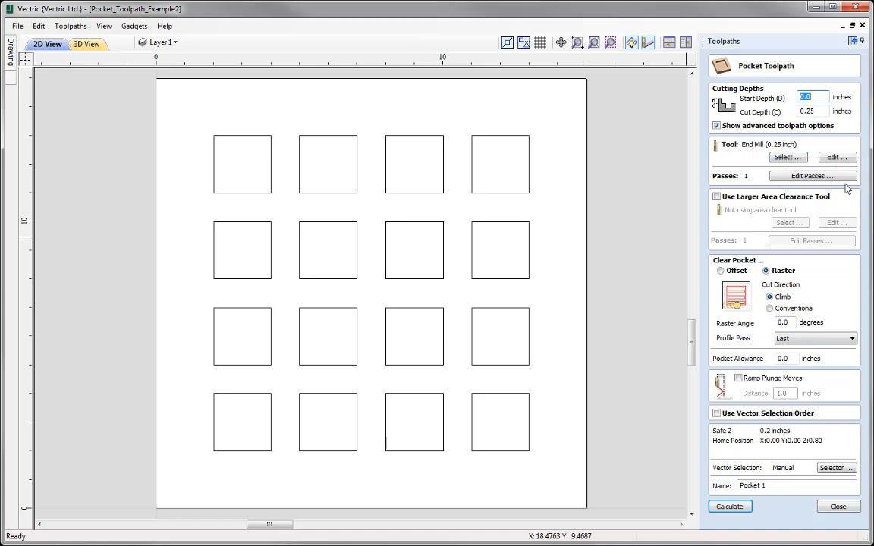
left_click_drag(187, 100, 552, 472)
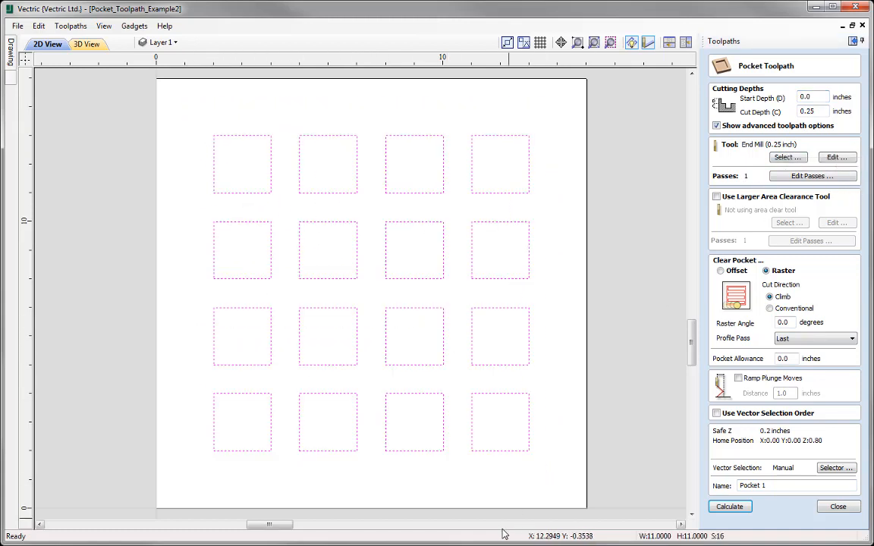
left_click(732, 507)
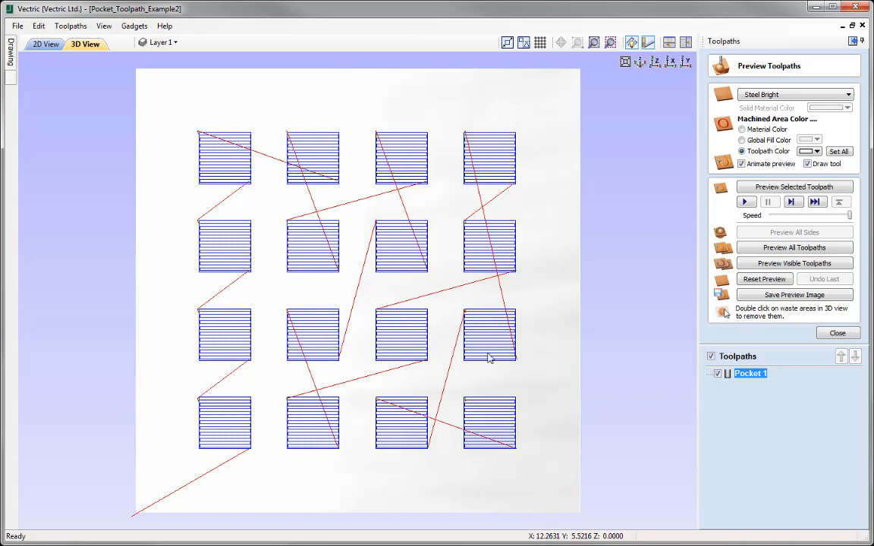
left_click_drag(539, 443, 539, 441)
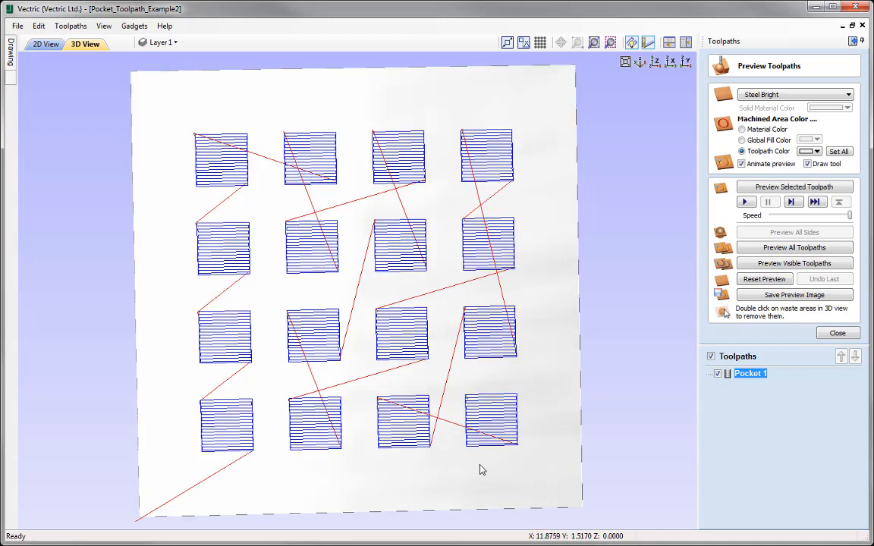
left_click_drag(480, 468, 460, 454)
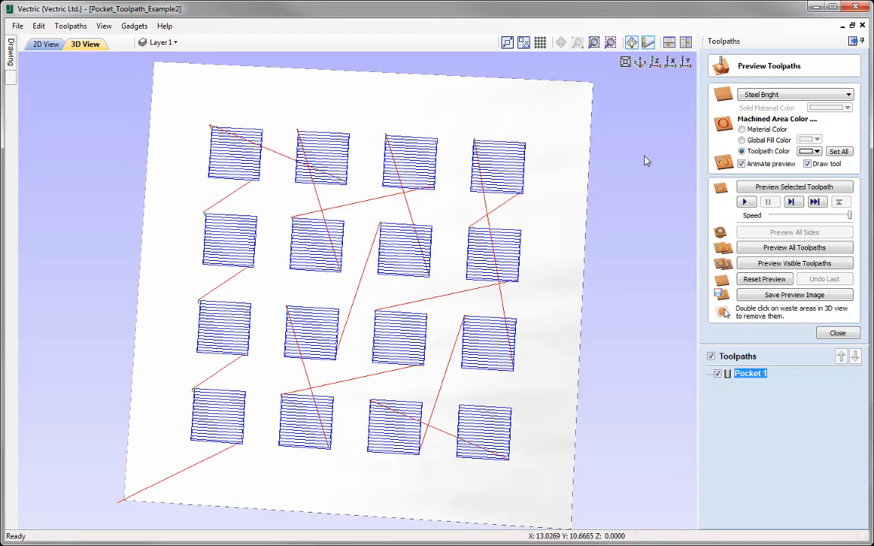
left_click(655, 63)
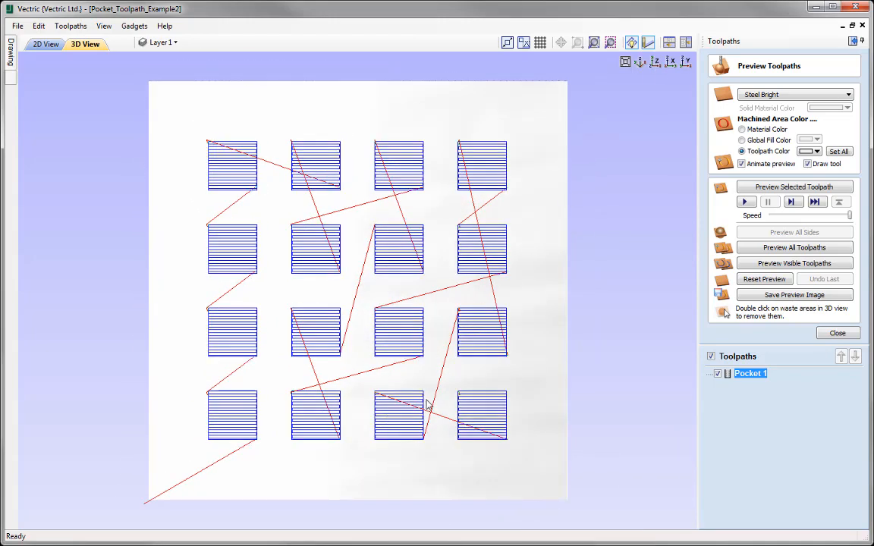
Reopen the Pocket 1 toolpath for editing, deselect all squares and enable Use Vector Selection Order
left_click(838, 334)
double_click(749, 240)
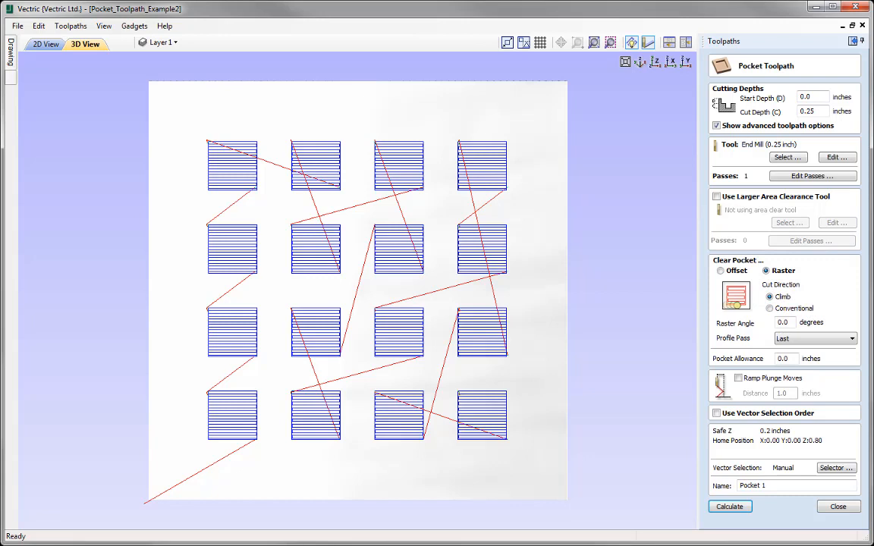
left_click(45, 43)
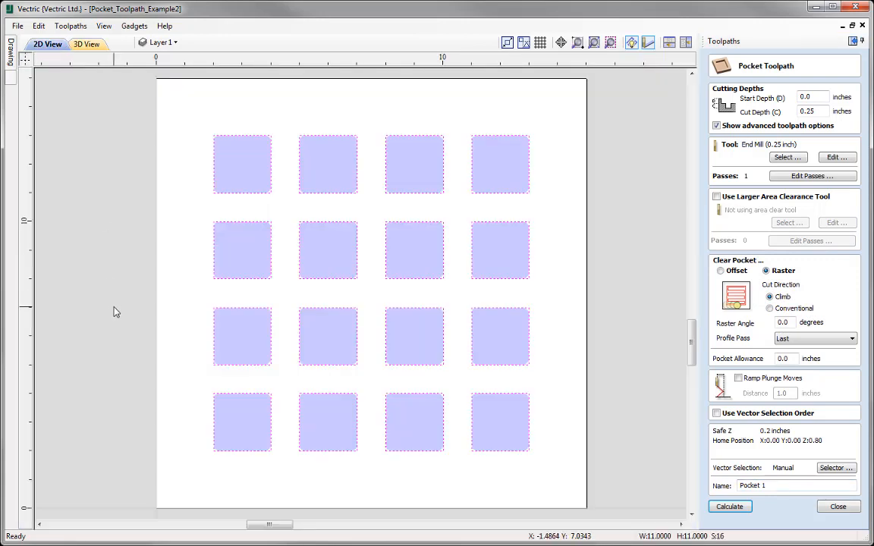
left_click(554, 372)
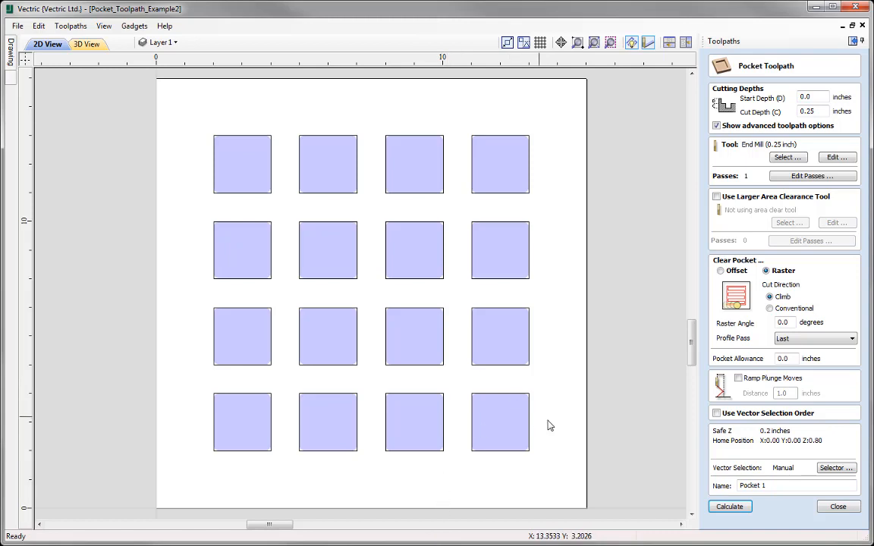
left_click(747, 414)
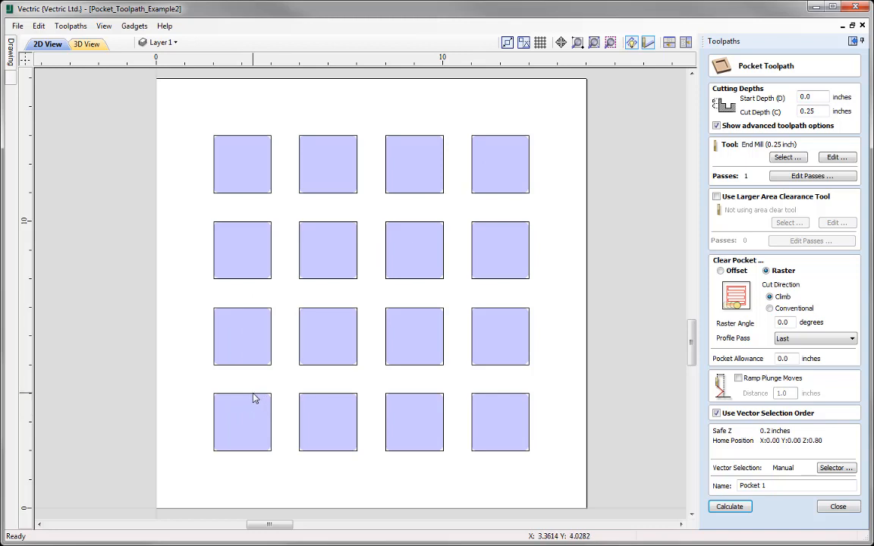
Select the sixteen squares column by column, alternately upward and downward from the lower-left square, and recalculate the Pocket toolpath
left_click(262, 450)
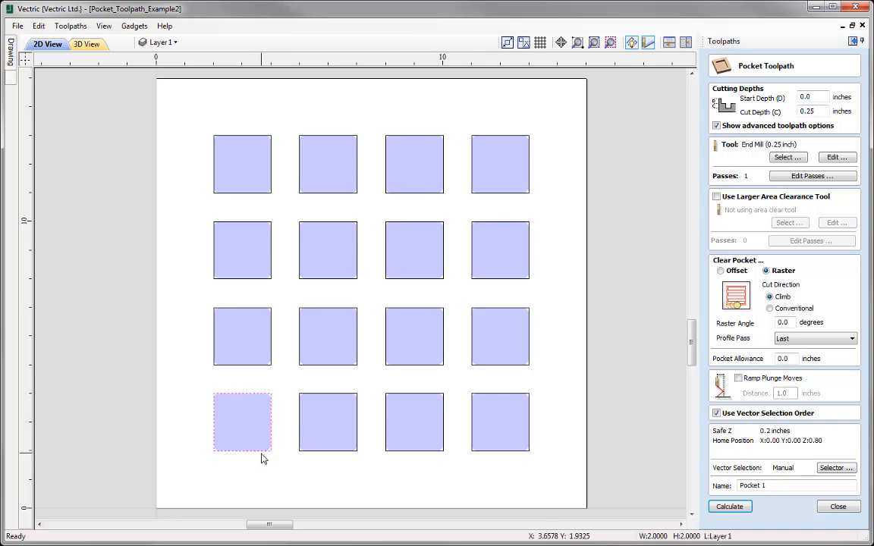
left_click(253, 313, "shift")
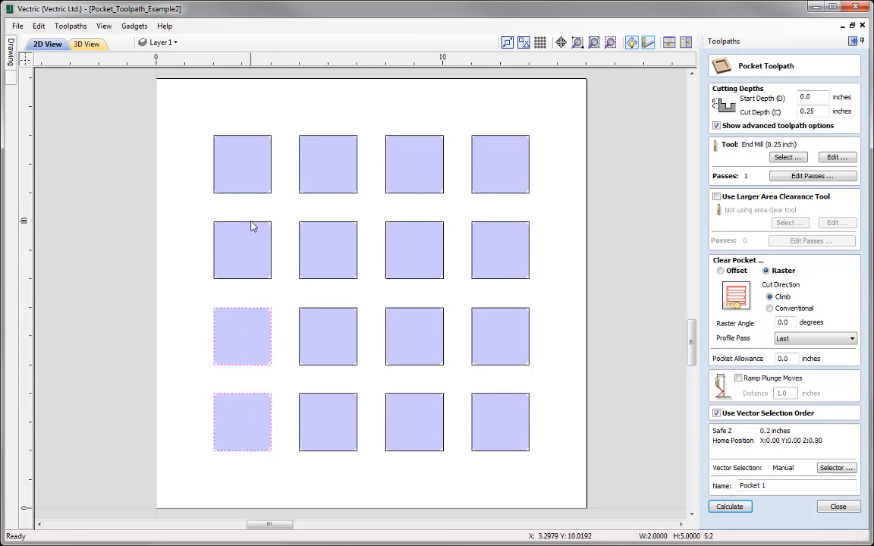
left_click(252, 224, "shift")
left_click(252, 196, "shift")
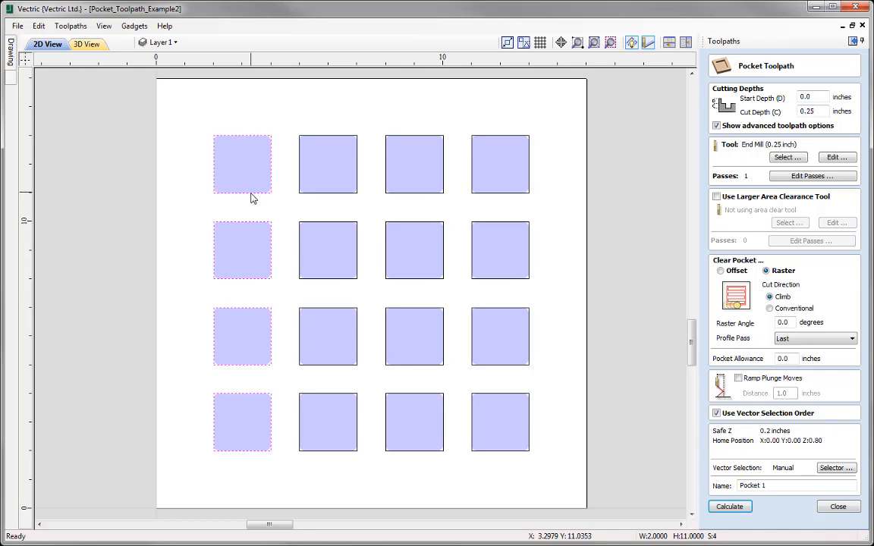
left_click(312, 197, "shift")
left_click(318, 235, "shift")
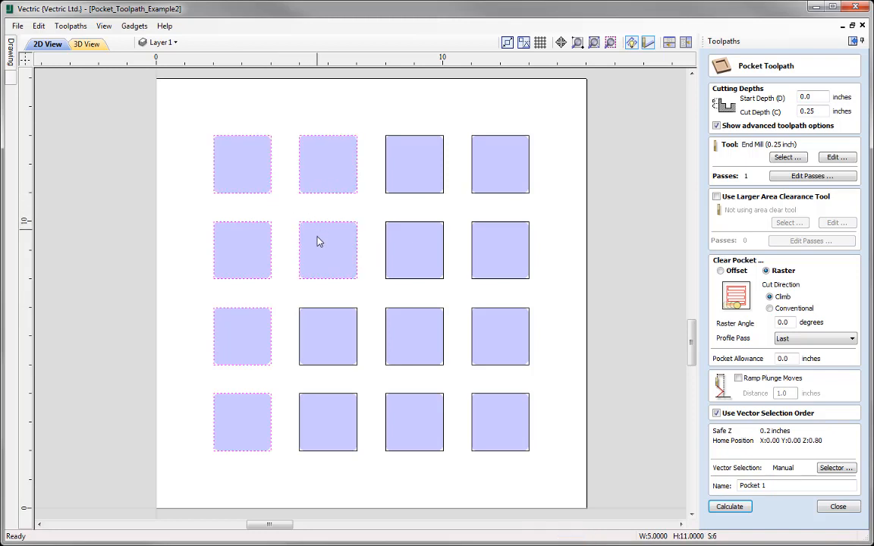
left_click(319, 309, "shift")
left_click(318, 402, "shift")
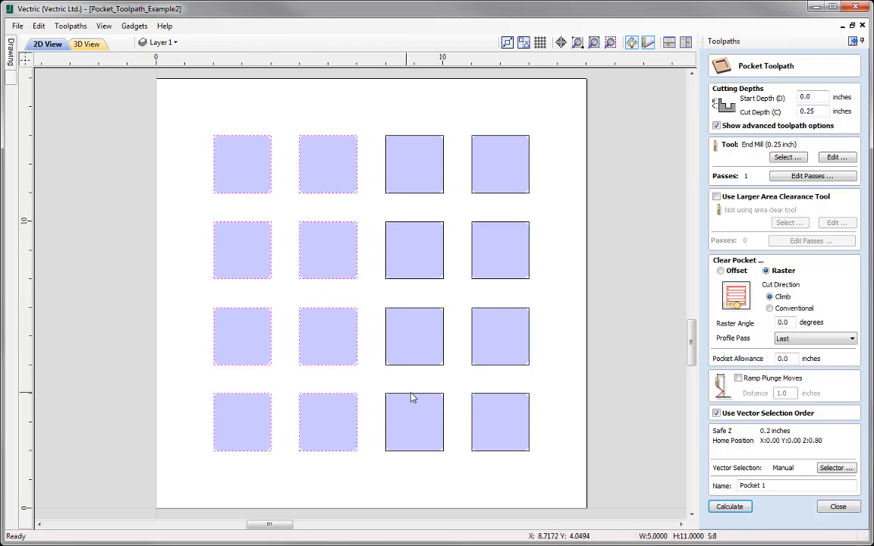
left_click(414, 398, "shift")
left_click(415, 355, "shift")
left_click(416, 262, "shift")
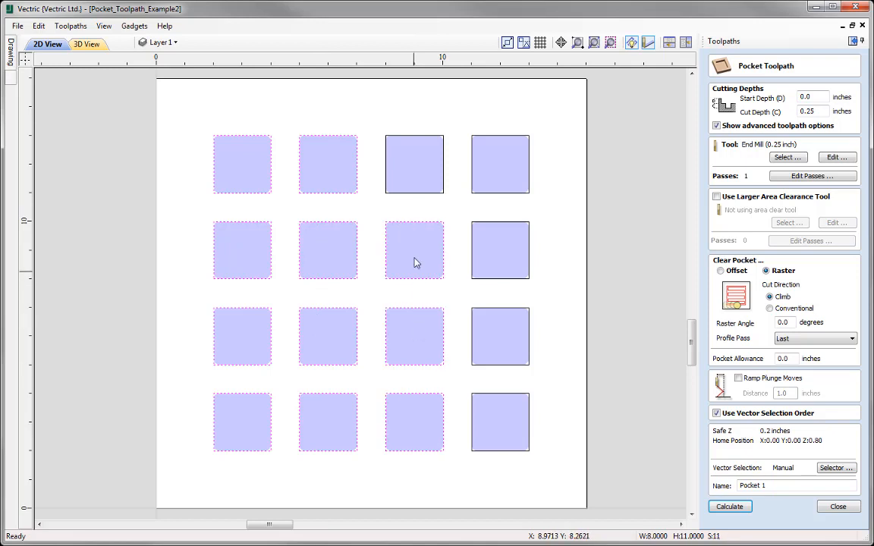
left_click(415, 184, "shift")
left_click(491, 198, "shift")
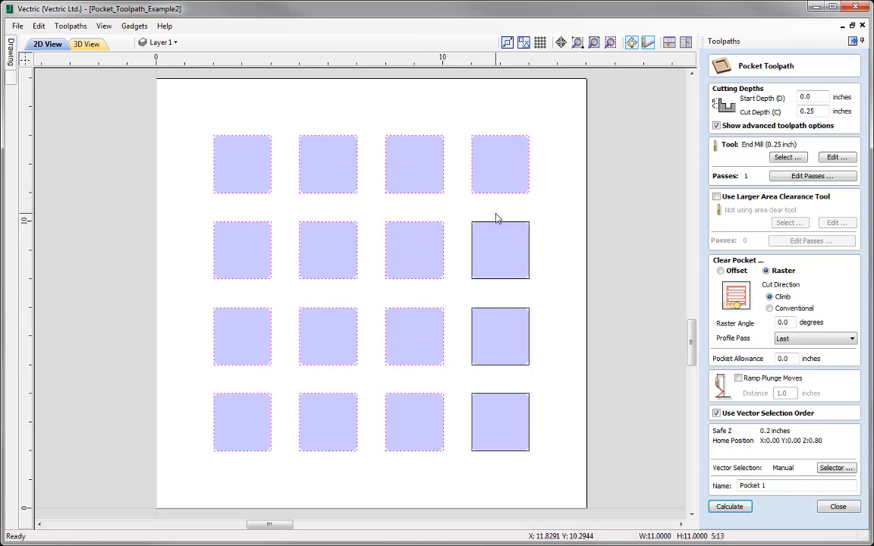
left_click(494, 225, "shift")
left_click(500, 311, "shift")
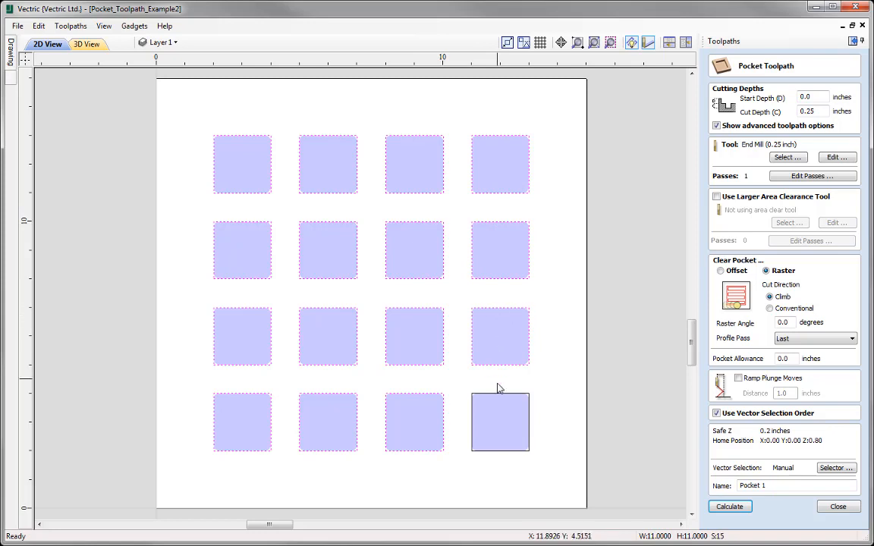
left_click(498, 399, "shift")
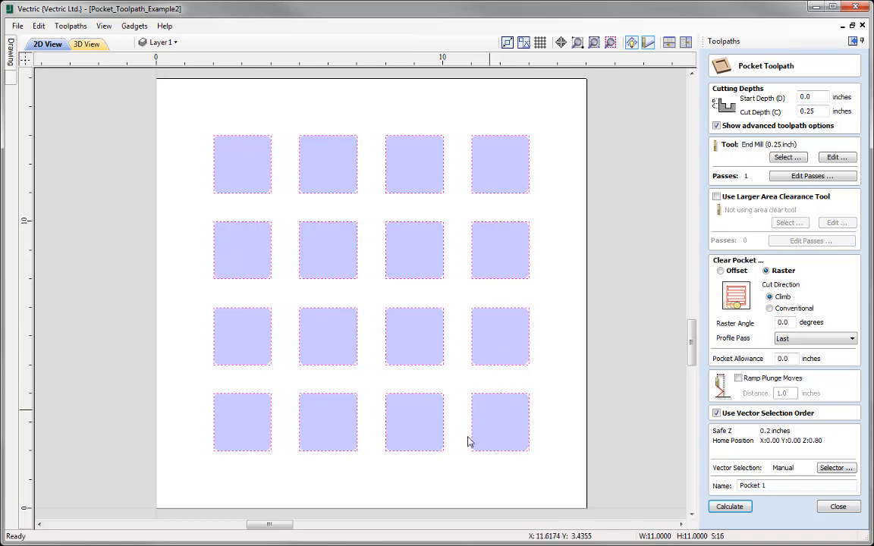
left_click(729, 506)
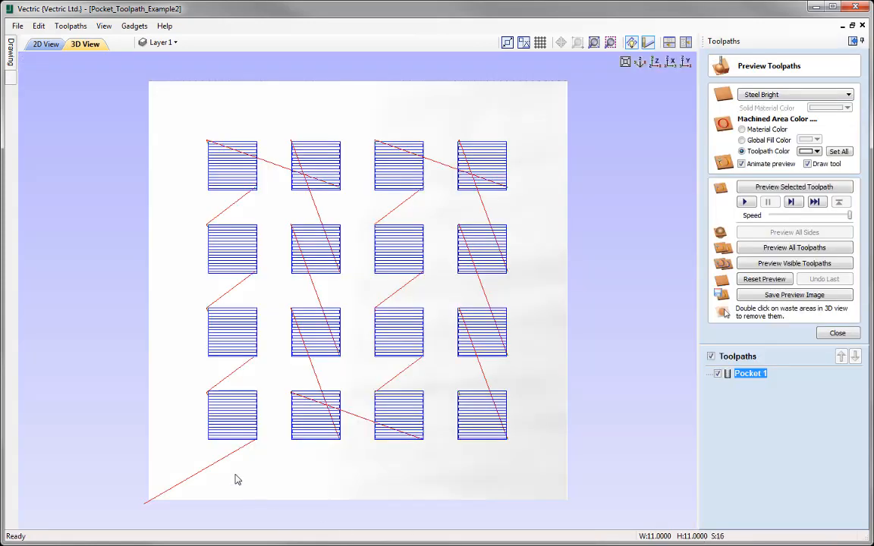
Simulate the Pocket 1 toolpath with the Global Fill Color, first at reduced and finally at full speed, and close the preview
left_click(749, 141)
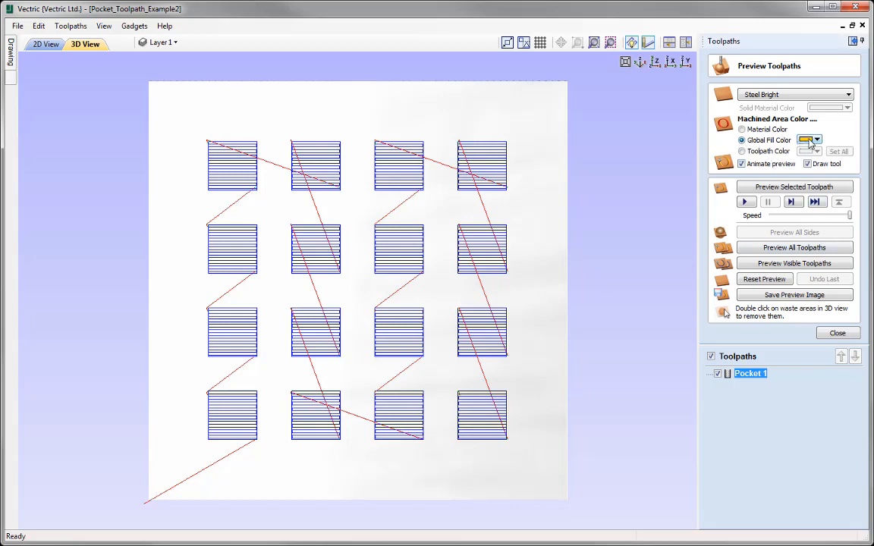
left_click_drag(849, 216, 823, 219)
left_click(803, 188)
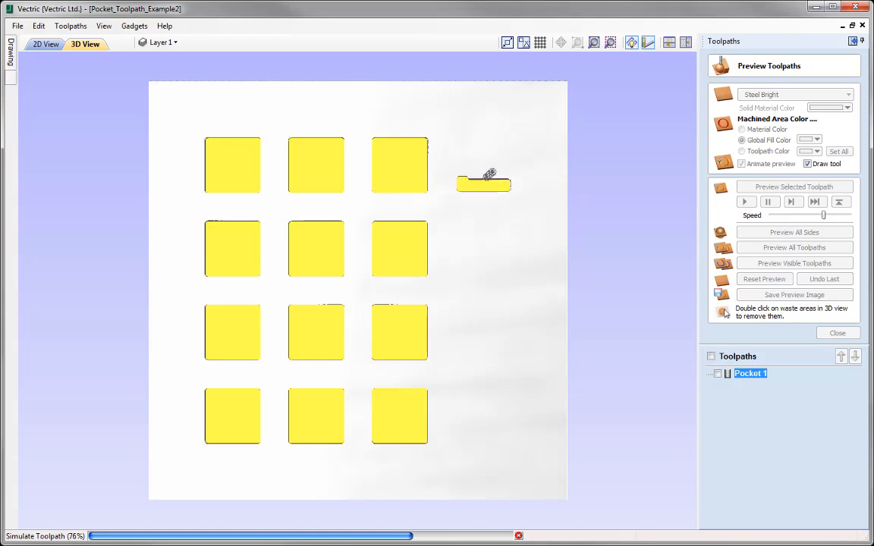
left_click_drag(823, 216, 848, 216)
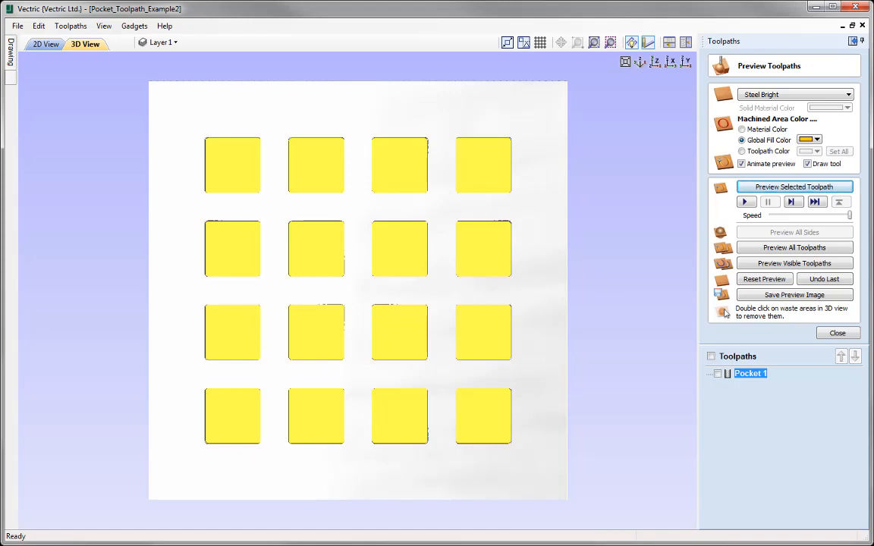
left_click(765, 279)
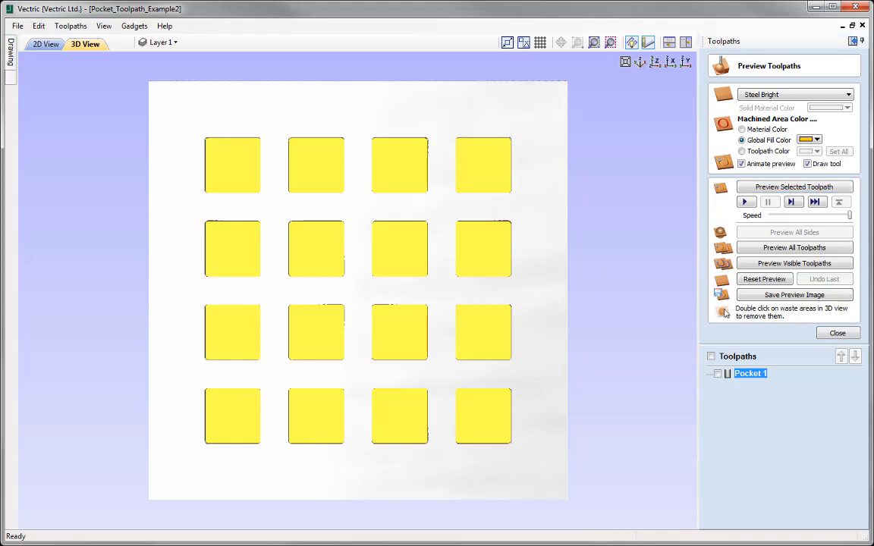
left_click(835, 333)
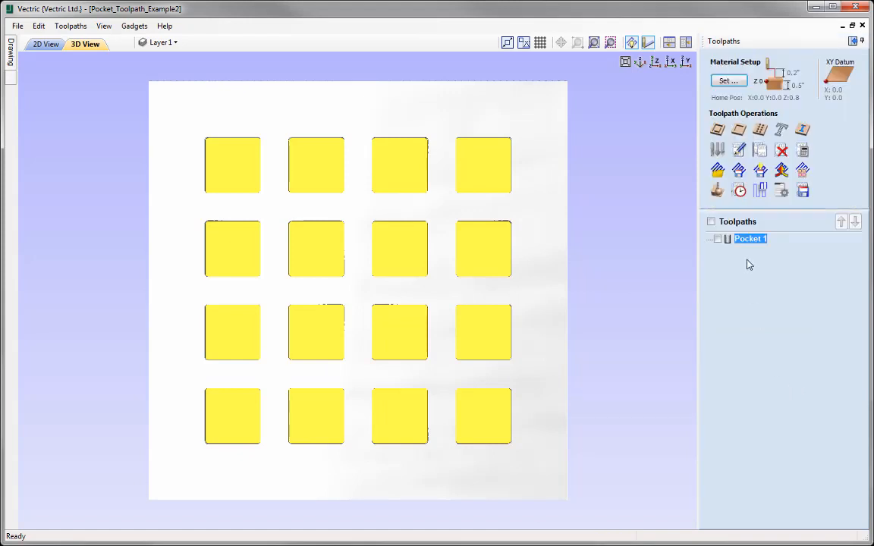
Reopen the Pocket 1 toolpath for editing and examine the Vector Selector's filters and layer options without changing them
left_click(738, 150)
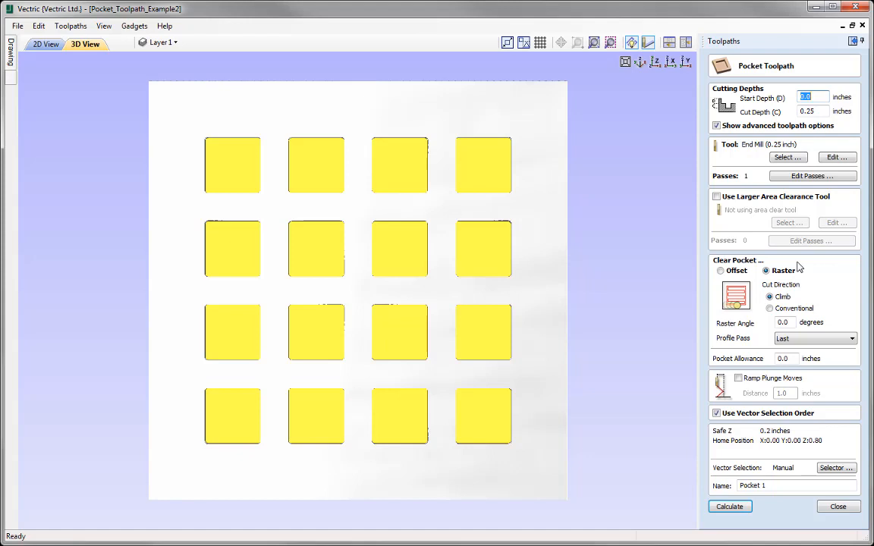
left_click(835, 468)
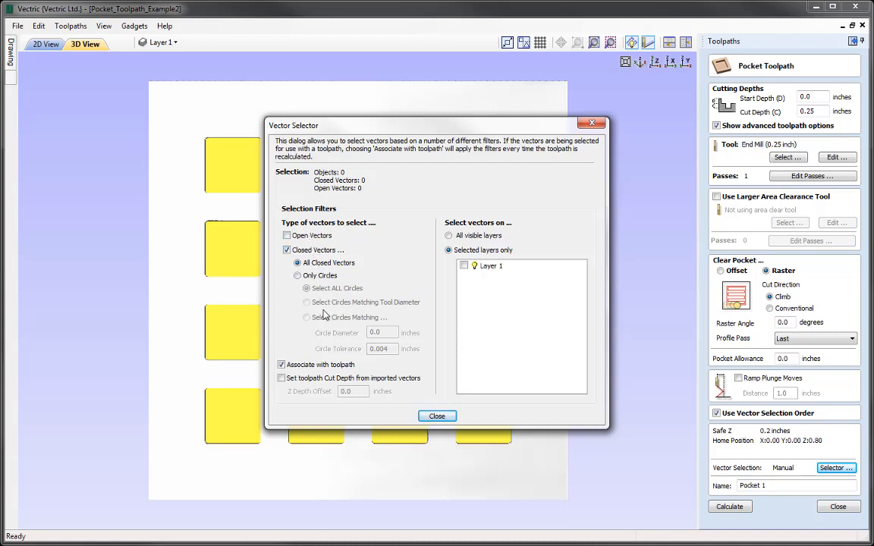
left_click(592, 123)
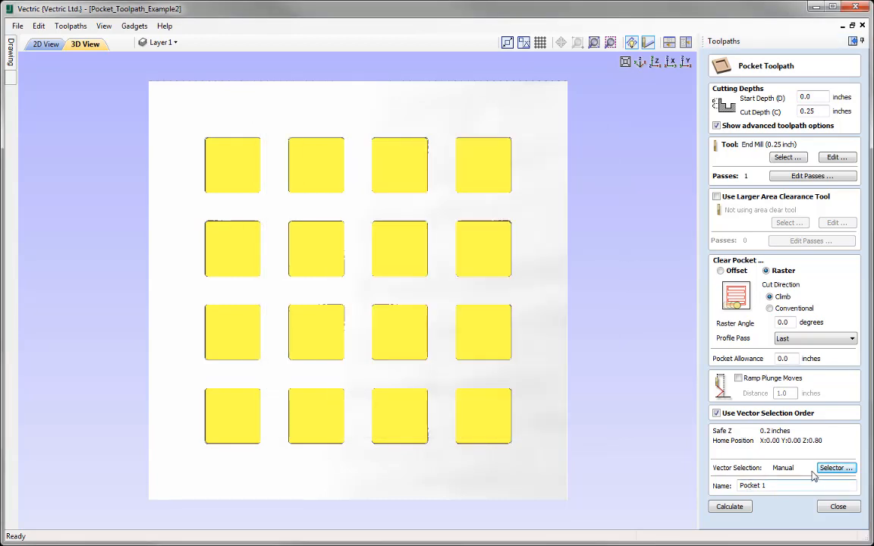